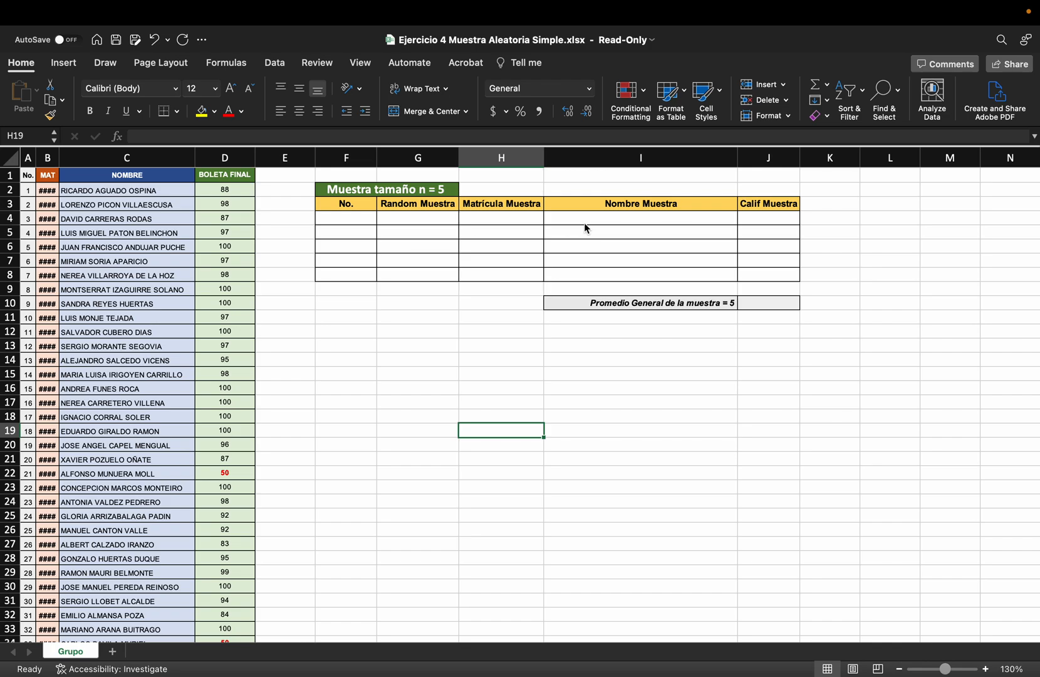
{"action": "left_click", "coordinate": [337, 221]}
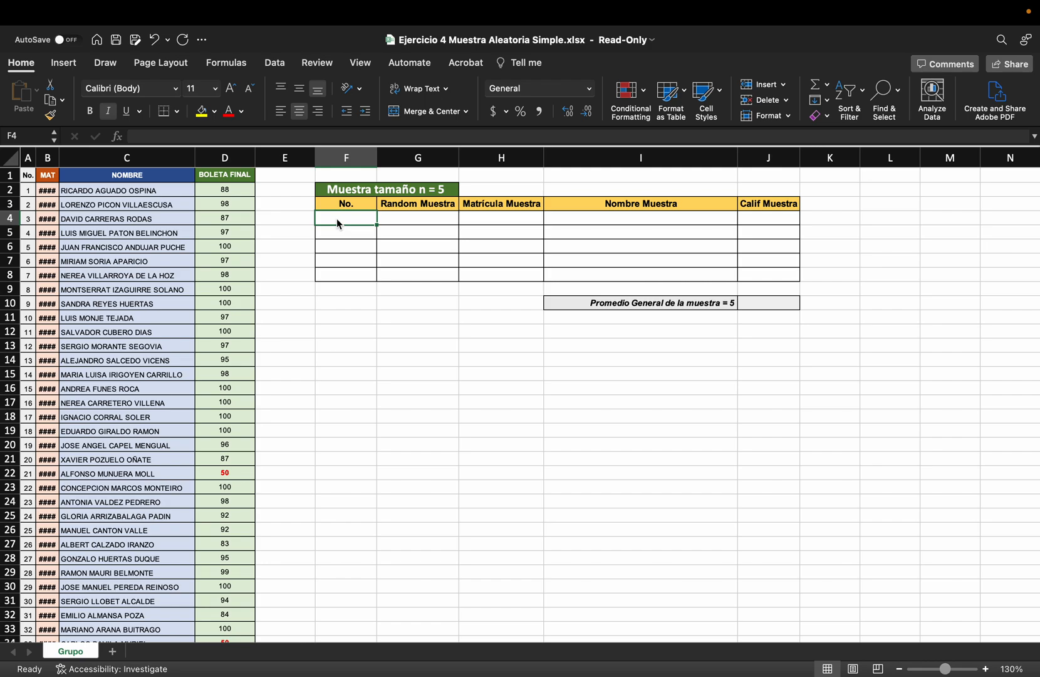
{"action": "left_click", "coordinate": [404, 229]}
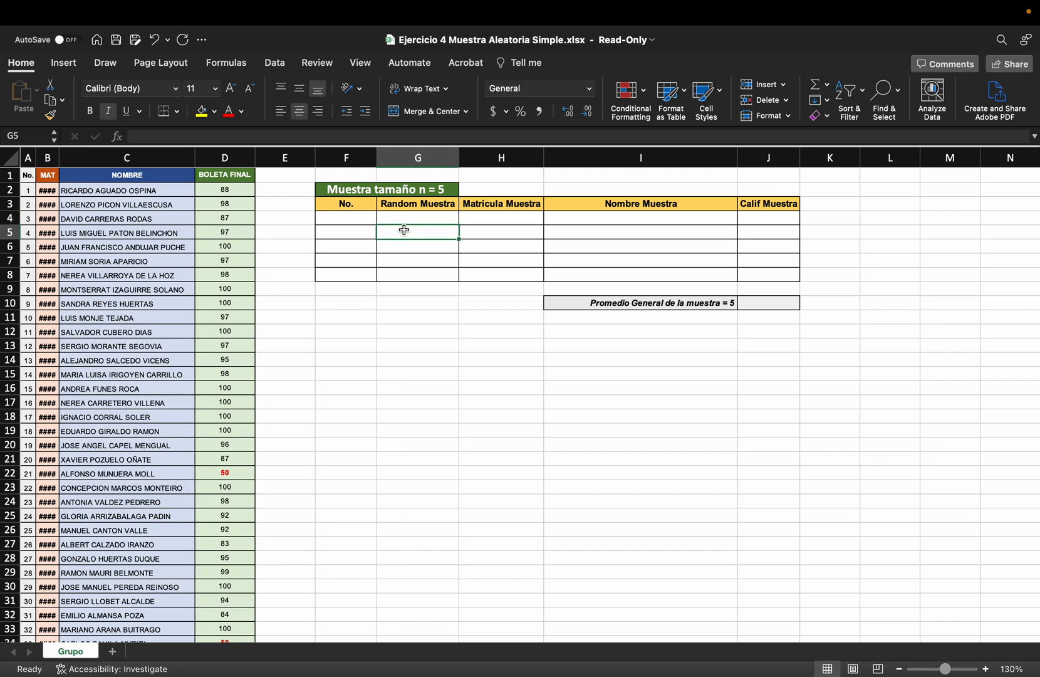
{"action": "scroll", "coordinate": [421, 355], "scroll_direction": "down", "scroll_amount": 1}
{"action": "scroll", "coordinate": [421, 355], "scroll_direction": "up", "scroll_amount": 1}
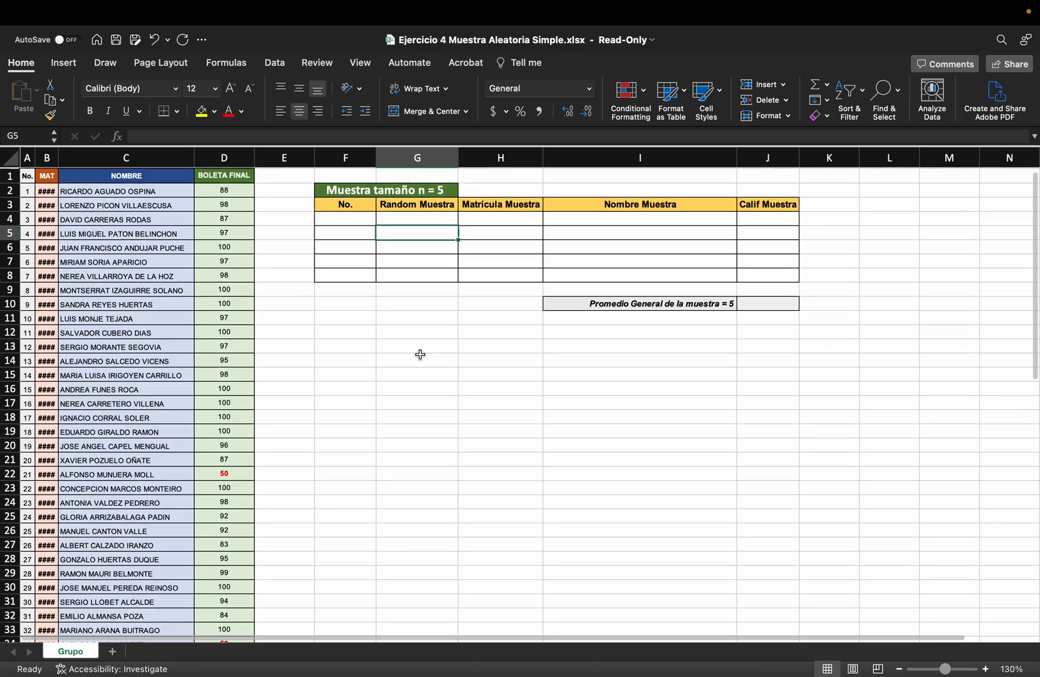
Autofit the width of the MAT column so the student ID numbers fit
{"action": "left_click", "coordinate": [360, 218]}
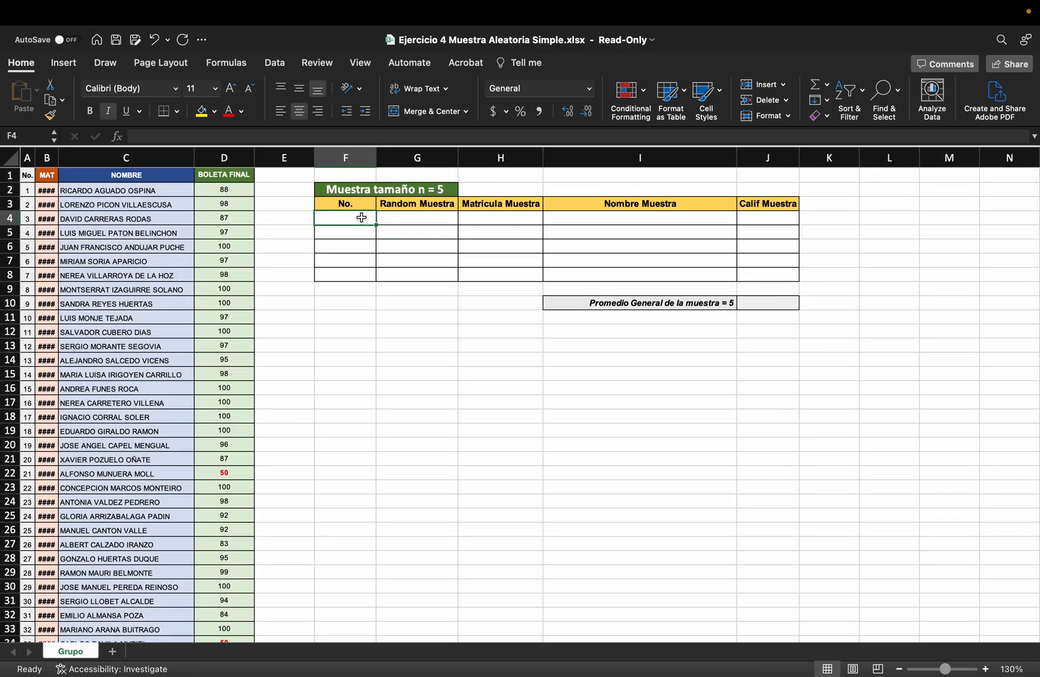
{"action": "double_click", "coordinate": [59, 157]}
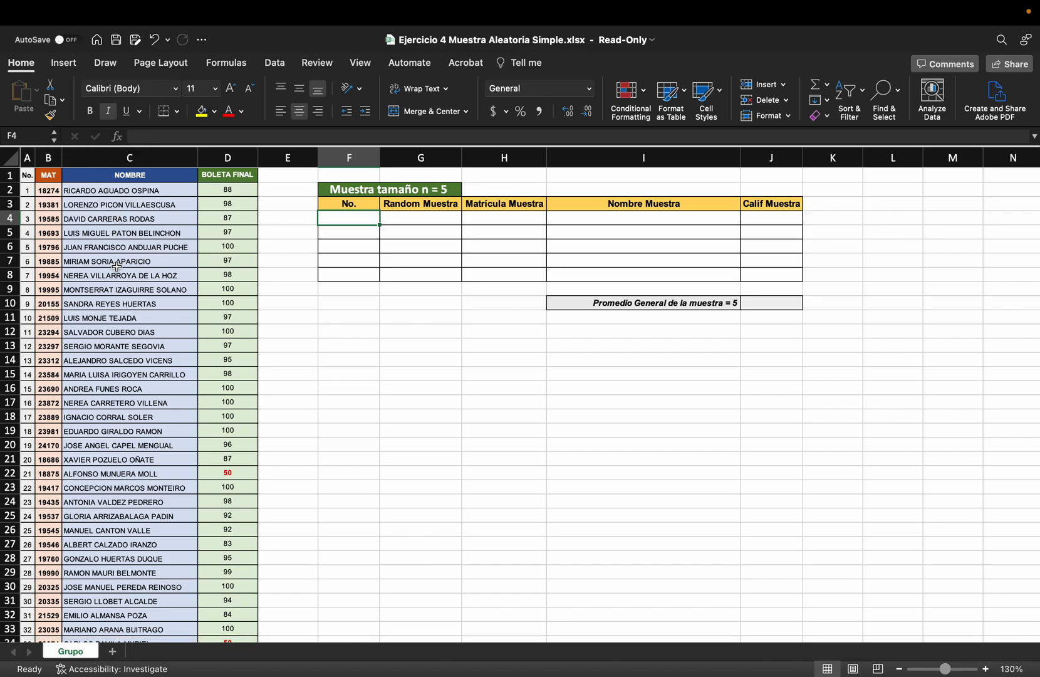
Calculate the Promedio General del grupo in D76 with AVERAGE over the BOLETA FINAL grades ending at D74
{"action": "scroll", "coordinate": [118, 276], "scroll_direction": "down", "scroll_amount": 10}
{"action": "scroll", "coordinate": [117, 276], "scroll_direction": "down", "scroll_amount": 8}
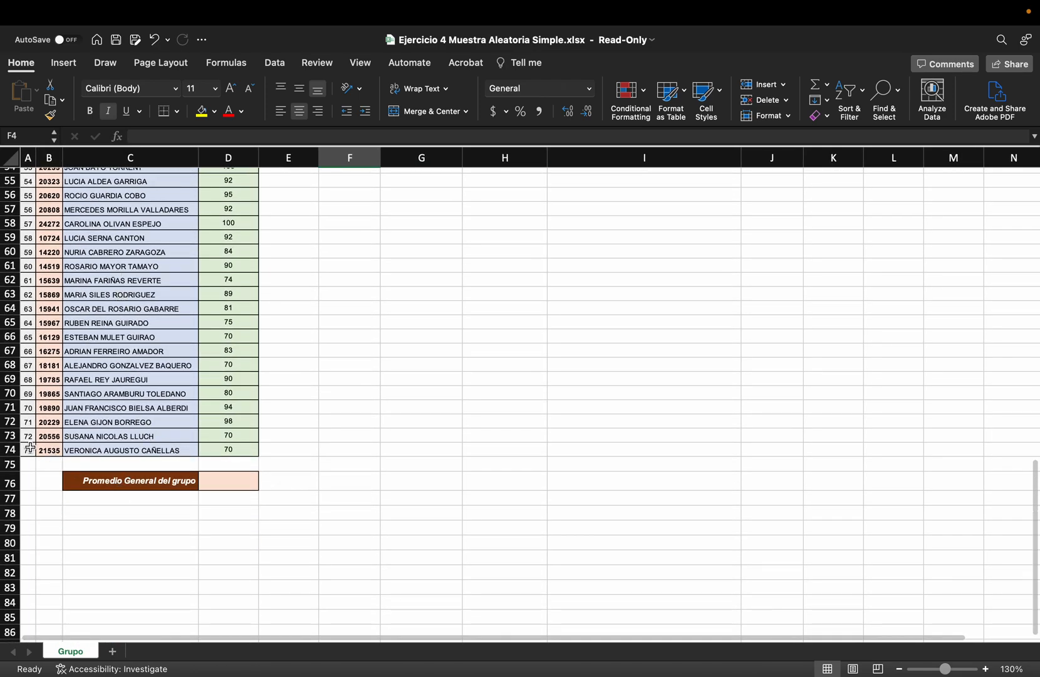
{"action": "left_click", "coordinate": [241, 484]}
{"action": "type", "text": "="}
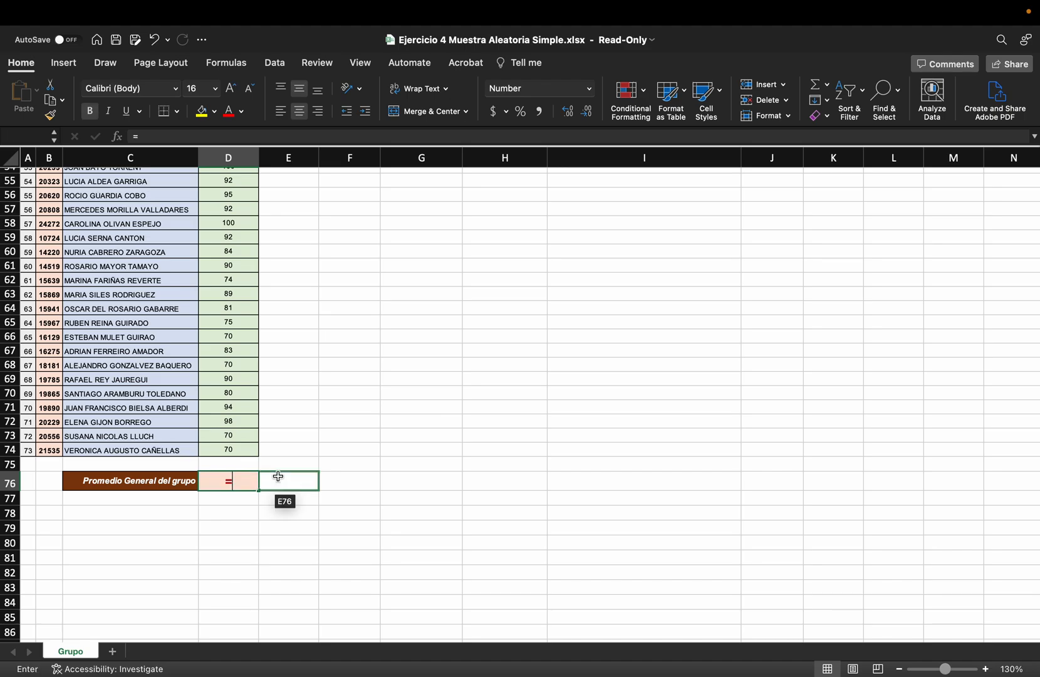
{"action": "type", "text": "aver"}
{"action": "key", "text": "Tab"}
{"action": "left_click", "coordinate": [240, 450]}
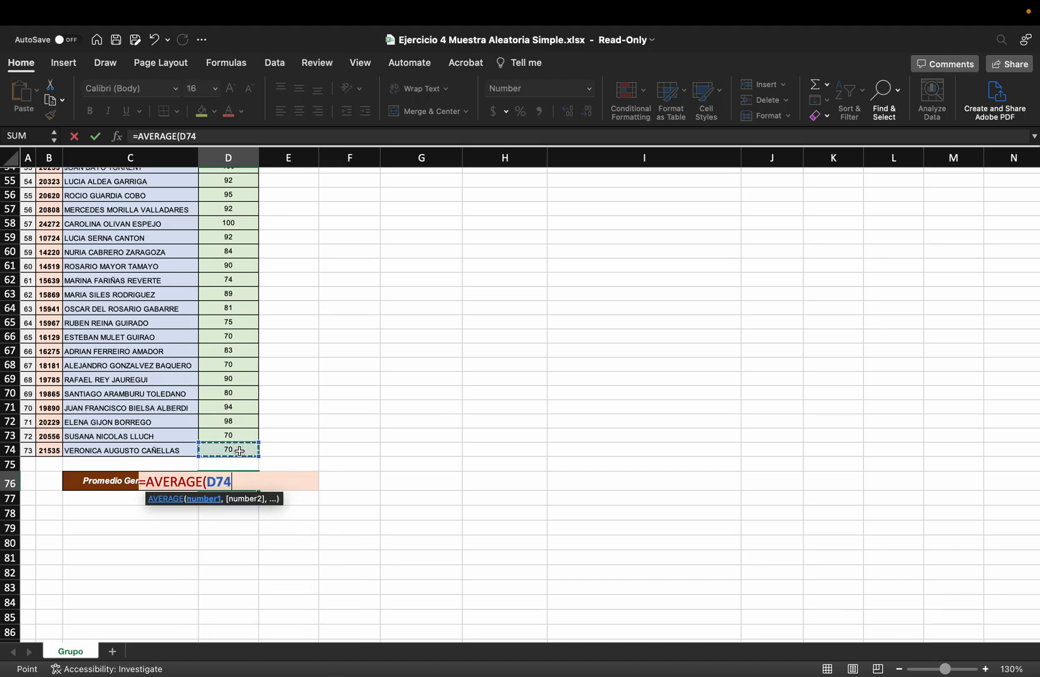
{"action": "key", "text": "ctrl+shift+Up"}
{"action": "key", "text": "Return"}
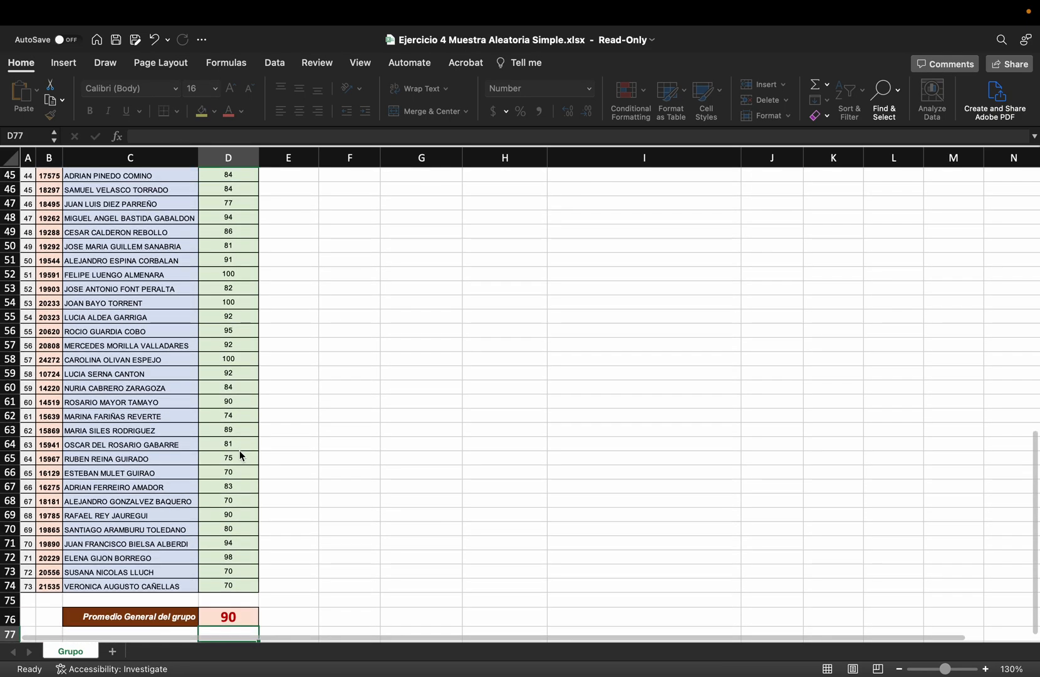
{"action": "scroll", "coordinate": [288, 464], "scroll_direction": "down", "scroll_amount": 2}
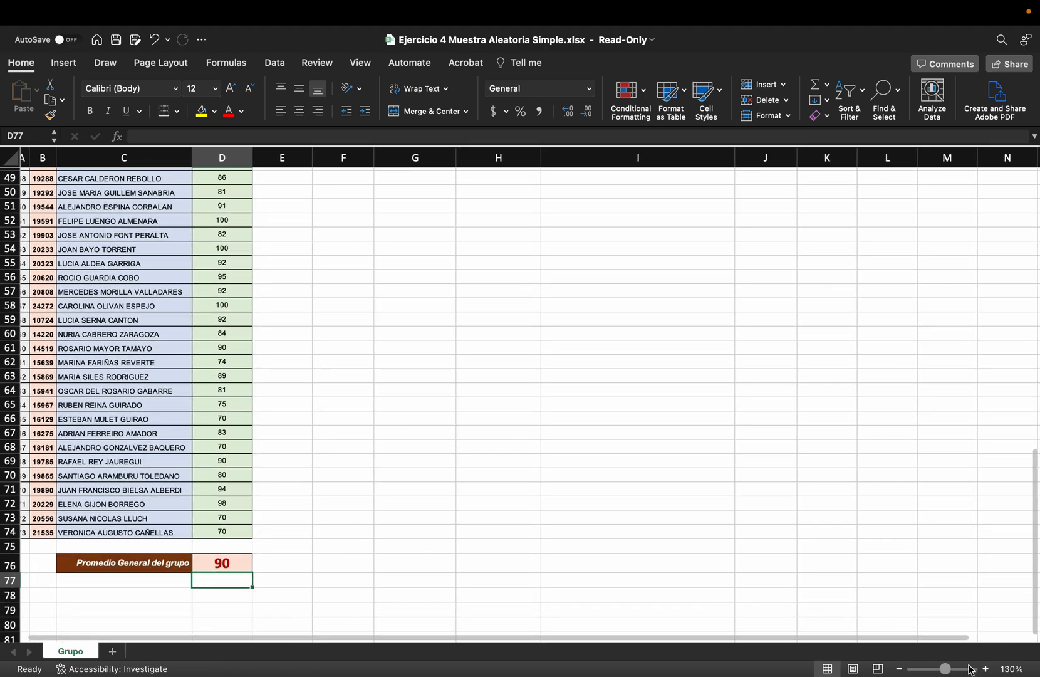
Number the sample rows 1 to 5 in the No. column, cells F4 to F8
{"action": "left_click", "coordinate": [985, 669]}
{"action": "left_click", "coordinate": [985, 669]}
{"action": "scroll", "coordinate": [662, 476], "scroll_direction": "up", "scroll_amount": 15}
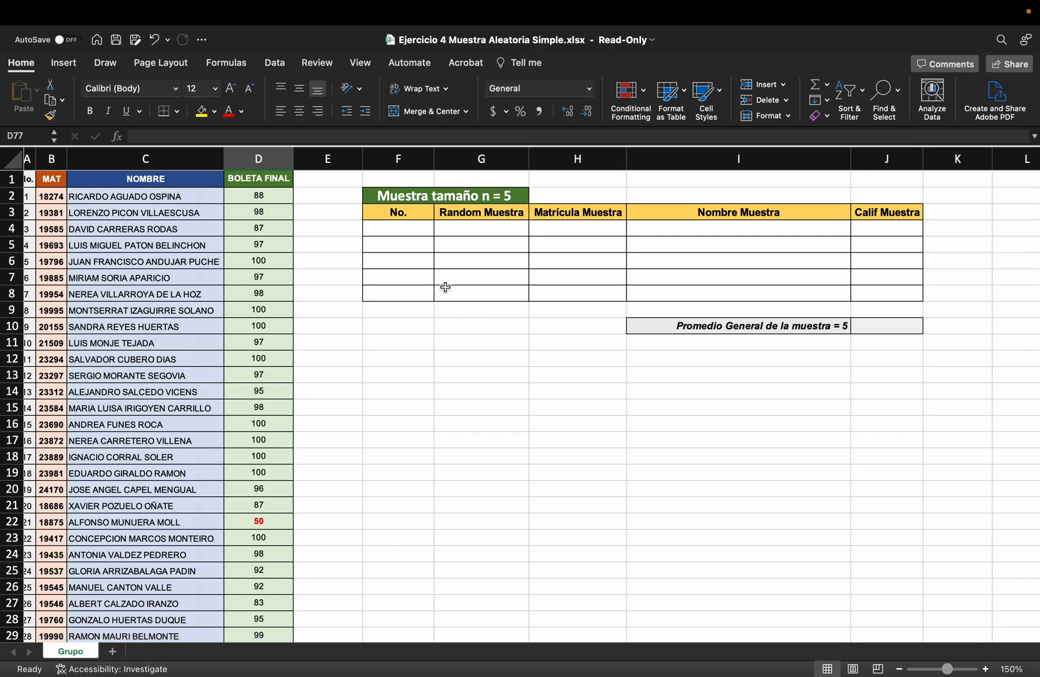
{"action": "left_click", "coordinate": [409, 228]}
{"action": "type", "text": "1"}
{"action": "key", "text": "Return"}
{"action": "type", "text": "2"}
{"action": "key", "text": "Return"}
{"action": "type", "text": "3"}
{"action": "key", "text": "Return"}
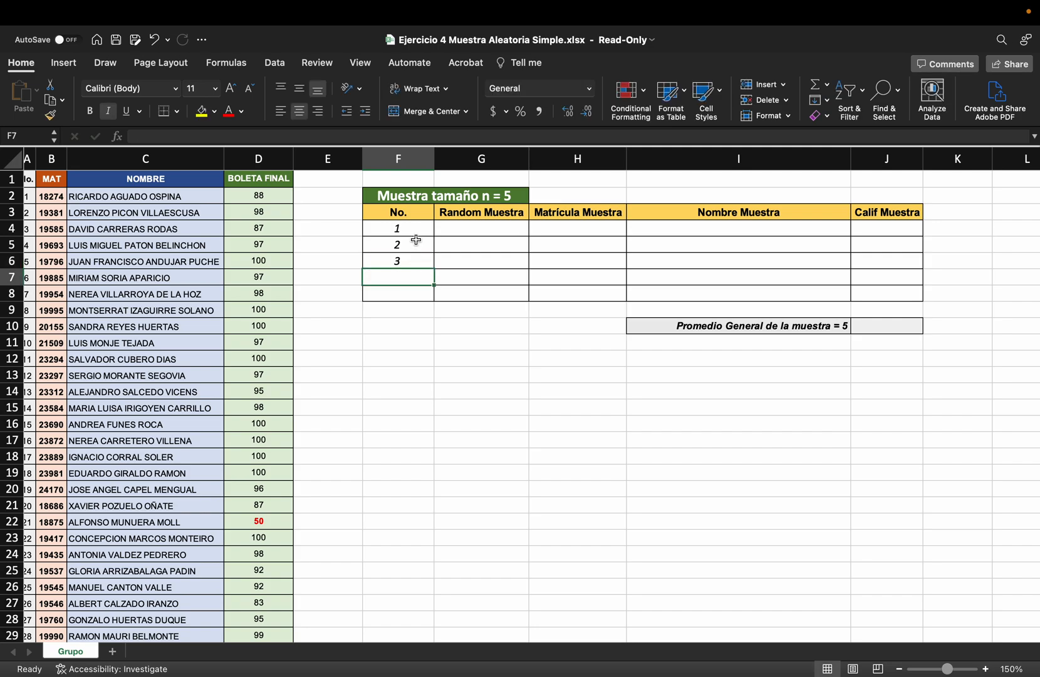
{"action": "left_click_drag", "start_coordinate": [408, 230], "coordinate": [441, 298]}
{"action": "left_click", "coordinate": [474, 339]}
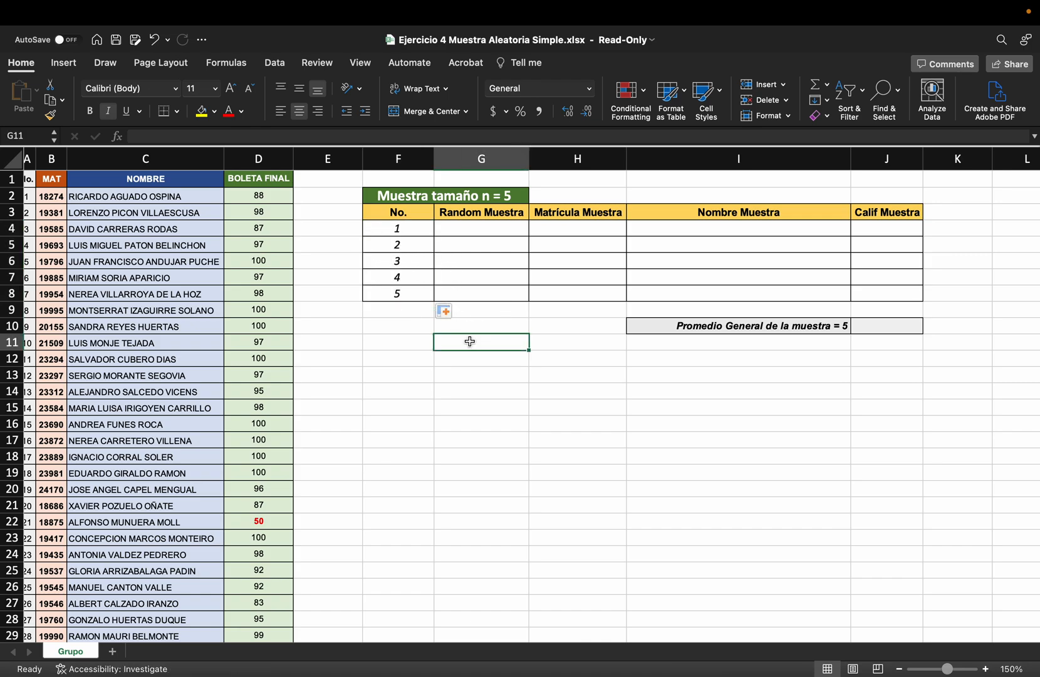
Enter =RANDBETWEEN(1,73) in the first Random Muestra cell, G4
{"action": "left_click", "coordinate": [483, 230]}
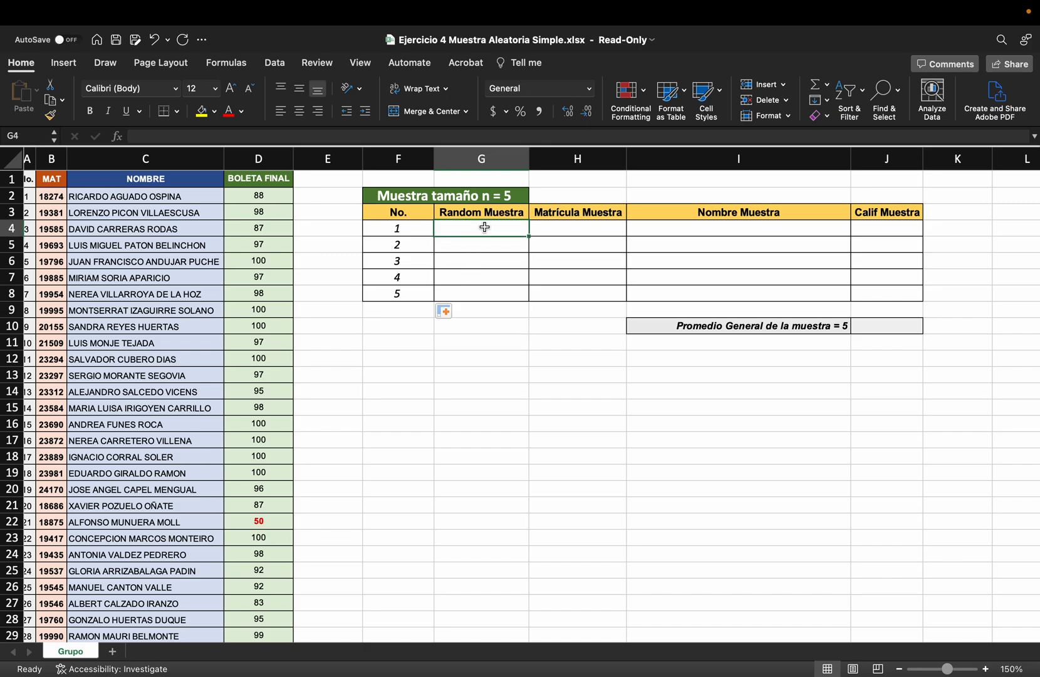
{"action": "scroll", "coordinate": [534, 253], "scroll_direction": "left", "scroll_amount": 1}
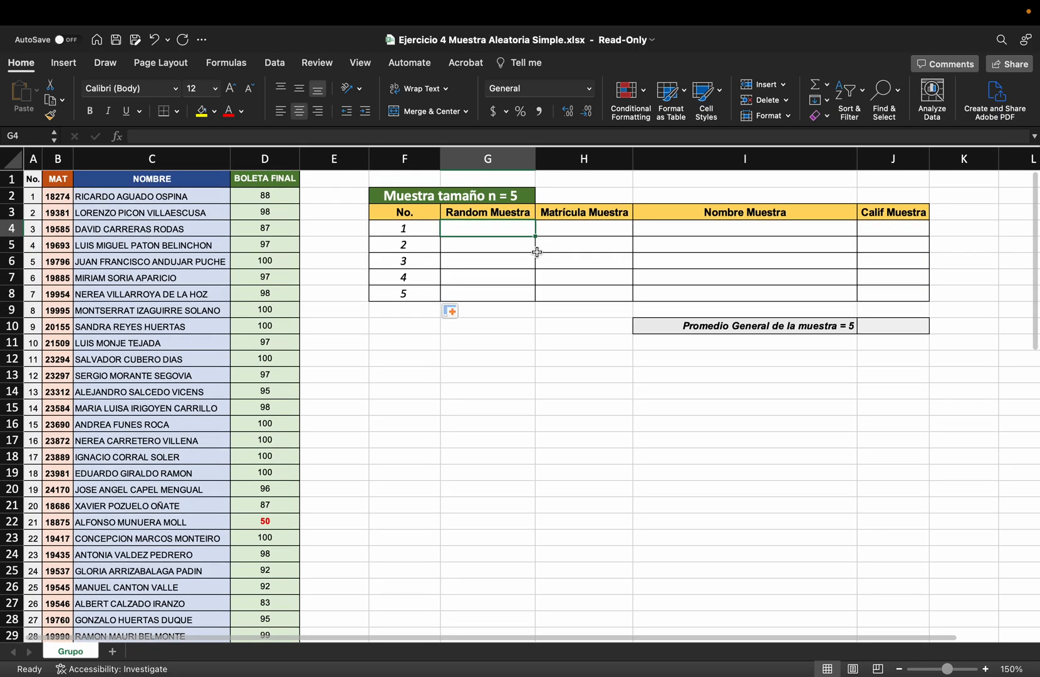
{"action": "type", "text": "=rand"}
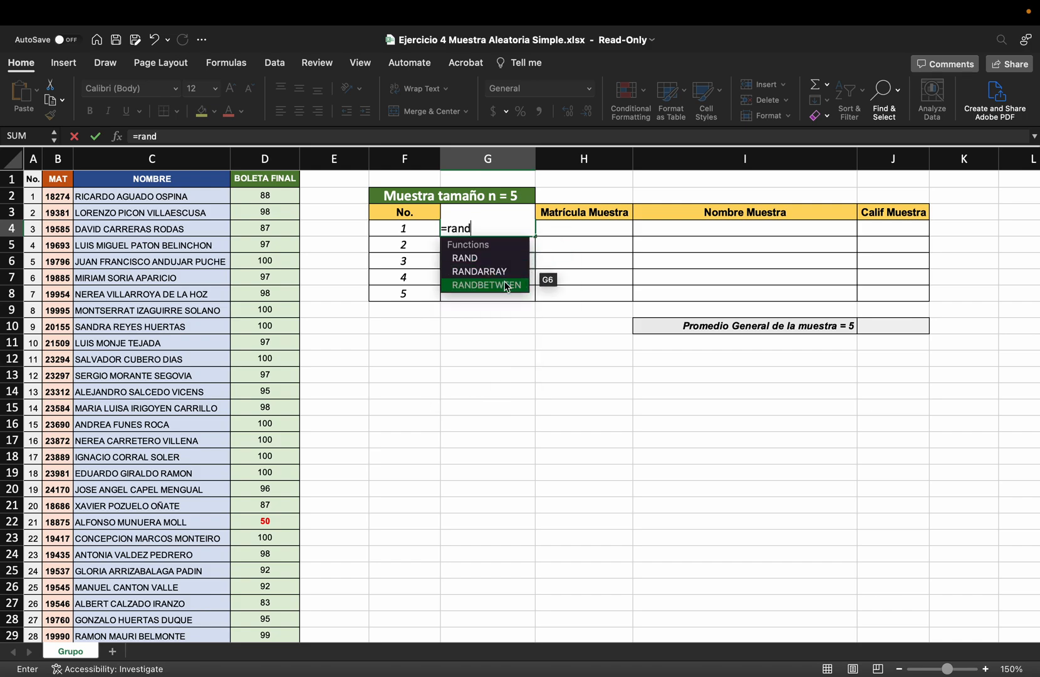
{"action": "double_click", "coordinate": [505, 283]}
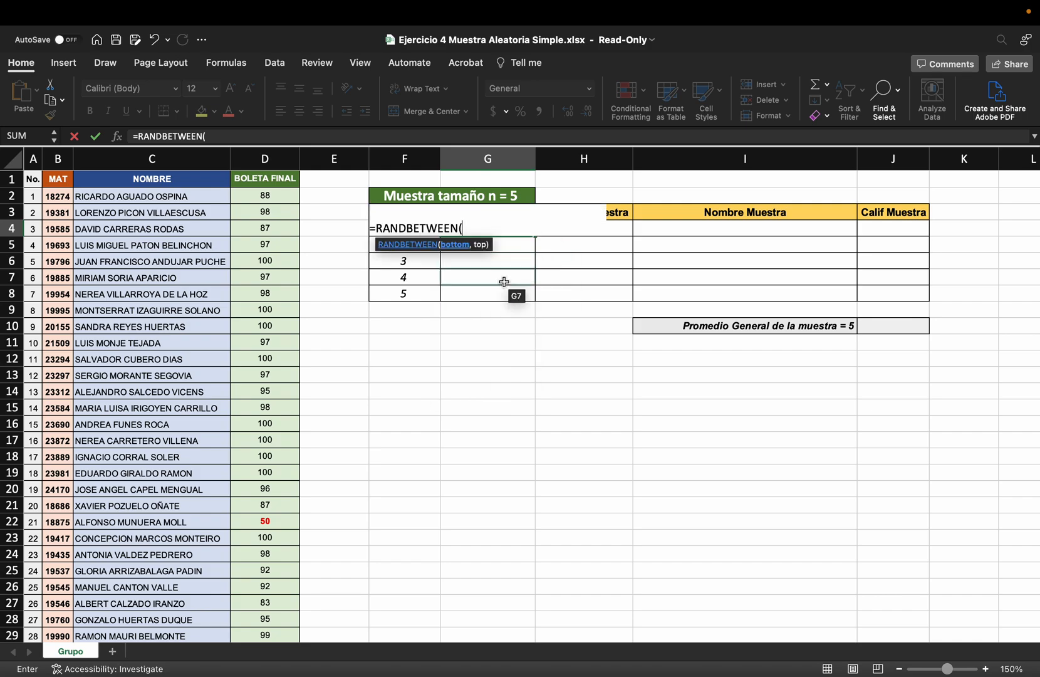
{"action": "type", "text": "1,73)"}
{"action": "key", "text": "Return"}
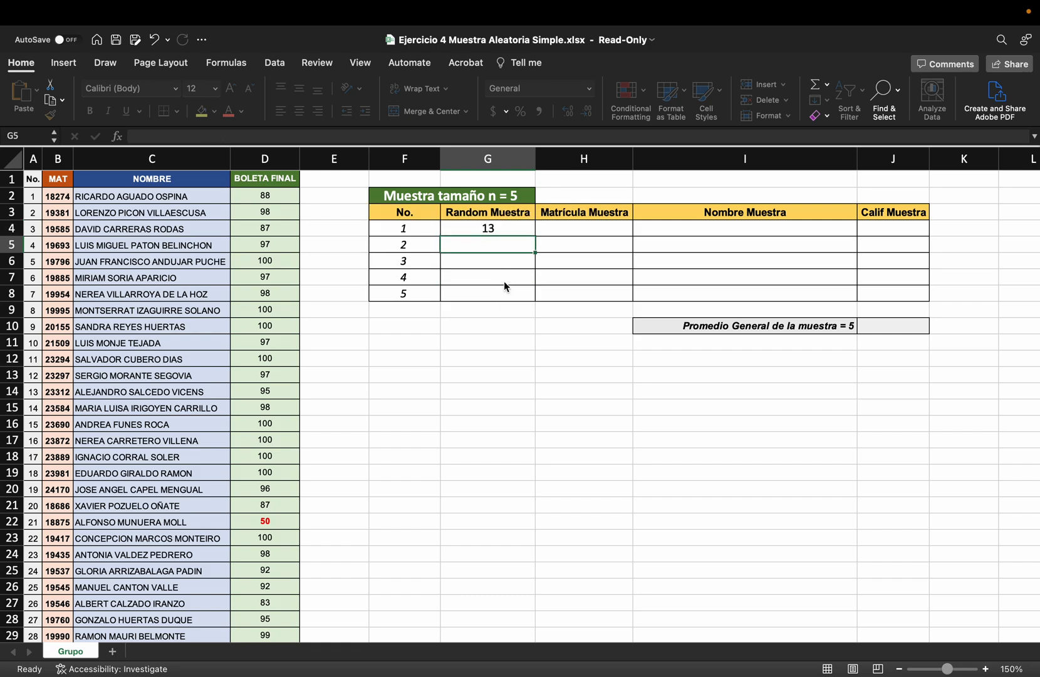
Start a VLOOKUP formula in the first Matrícula Muestra cell, H4, with G4 as the lookup value
{"action": "scroll", "coordinate": [506, 279], "scroll_direction": "right", "scroll_amount": 1}
{"action": "left_click", "coordinate": [520, 232]}
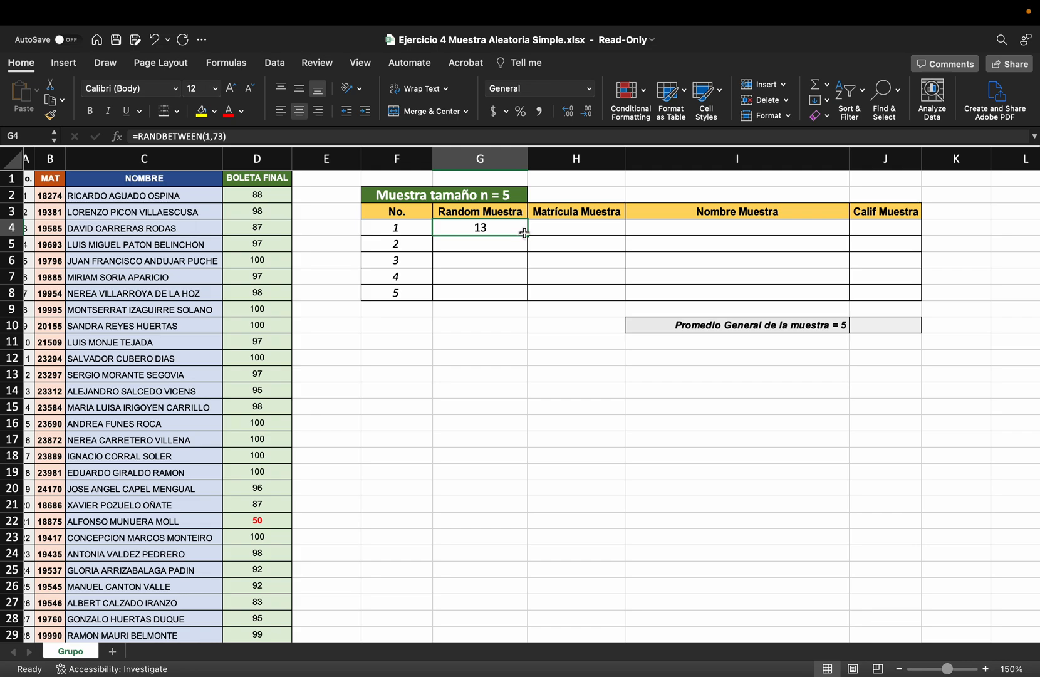
{"action": "left_click", "coordinate": [549, 231]}
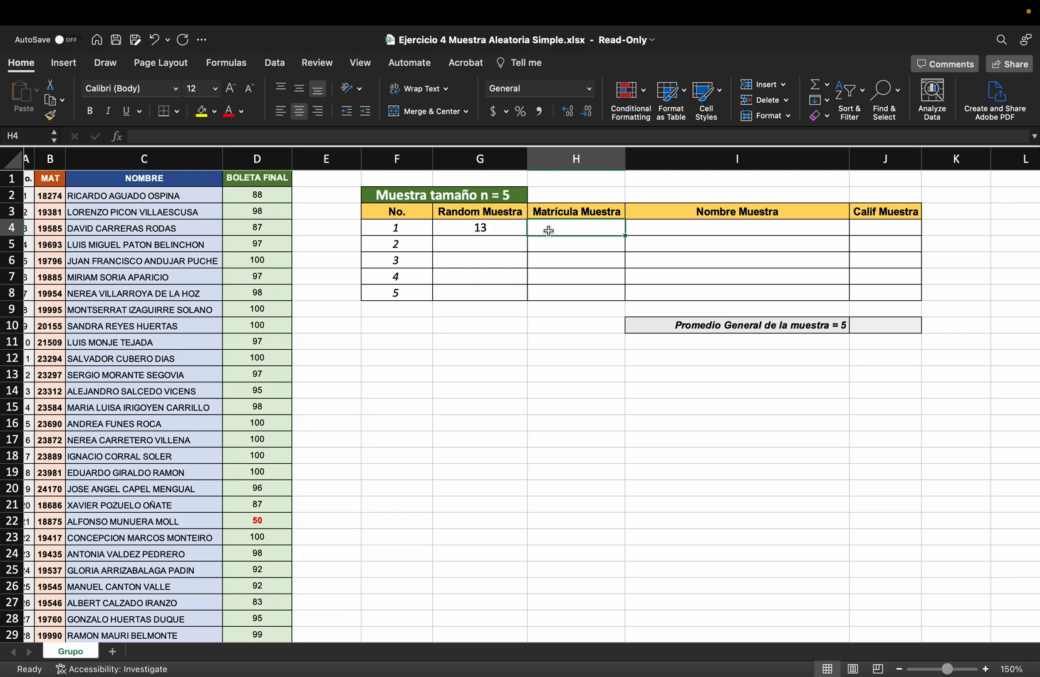
{"action": "type", "text": "=vl"}
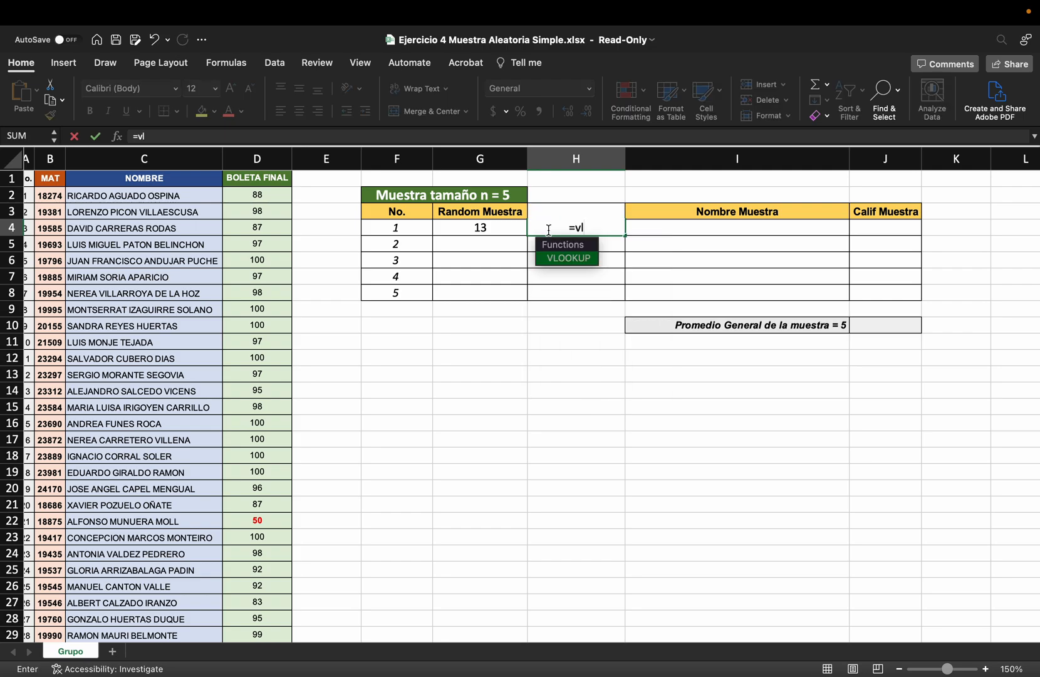
{"action": "double_click", "coordinate": [563, 258]}
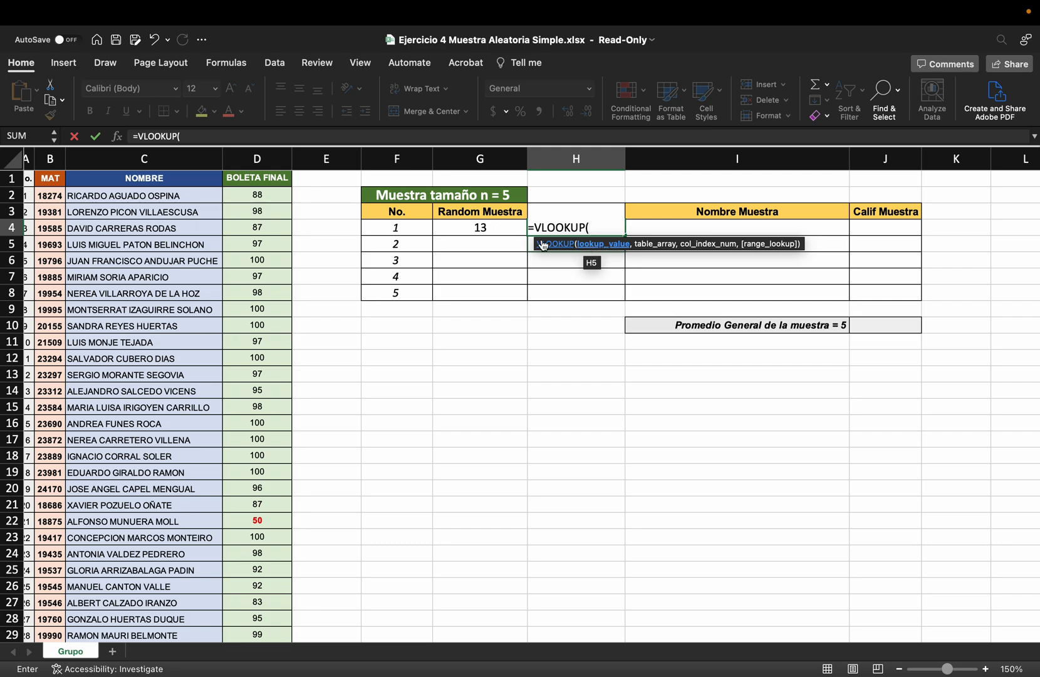
{"action": "left_click", "coordinate": [504, 228]}
{"action": "type", "text": ","}
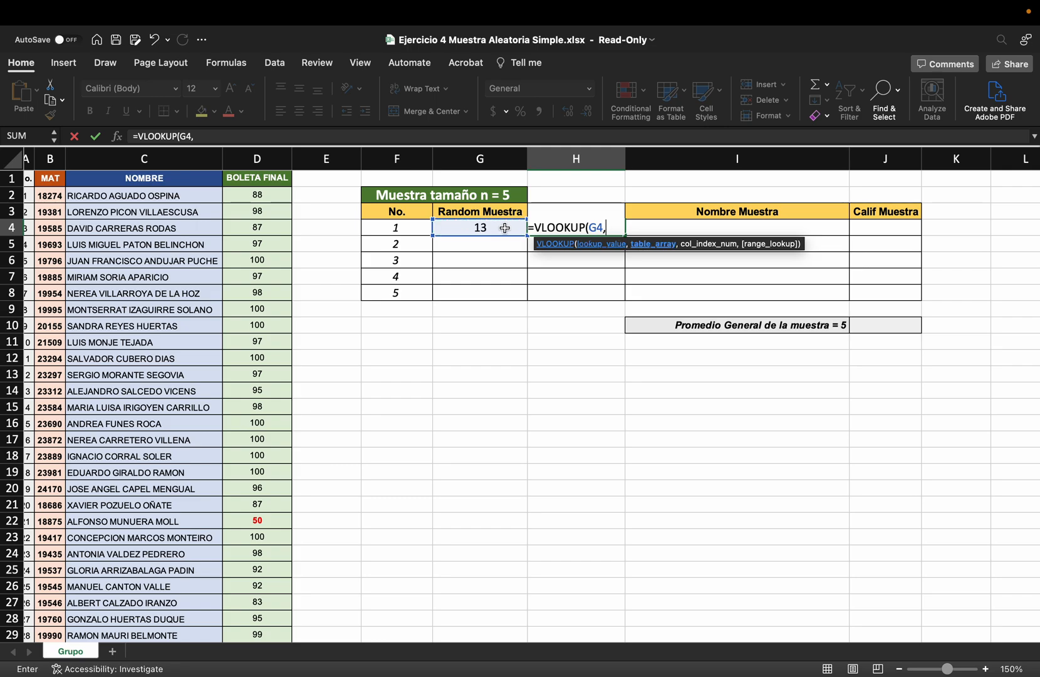
Set the VLOOKUP table array to the whole student list as the absolute range $A$1:$D$74
{"action": "scroll", "coordinate": [123, 194], "scroll_direction": "left", "scroll_amount": 1}
{"action": "left_click_drag", "start_coordinate": [32, 180], "coordinate": [264, 210]}
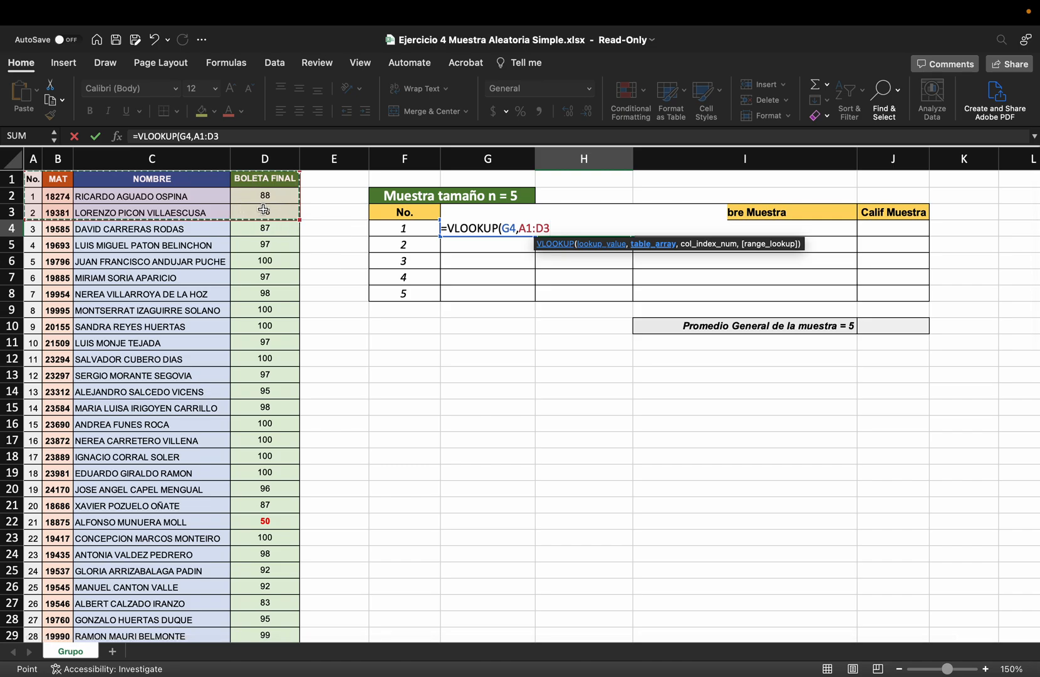
{"action": "key", "text": "super+shift+Down"}
{"action": "scroll", "coordinate": [680, 289], "scroll_direction": "up", "scroll_amount": 15}
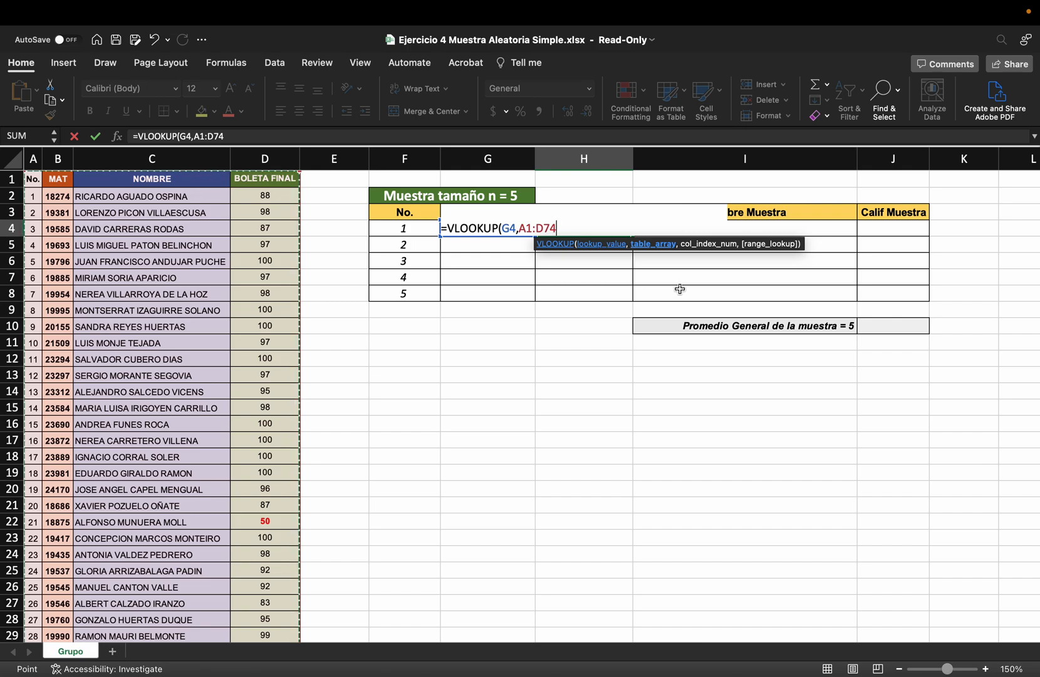
{"action": "key", "text": "F4"}
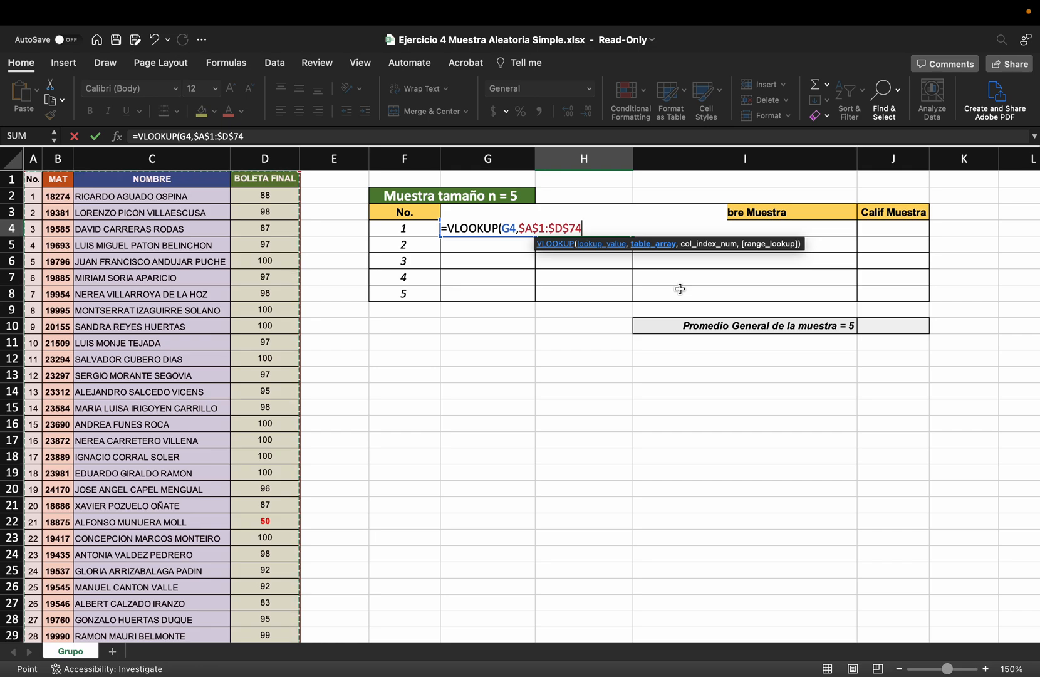
{"action": "type", "text": ","}
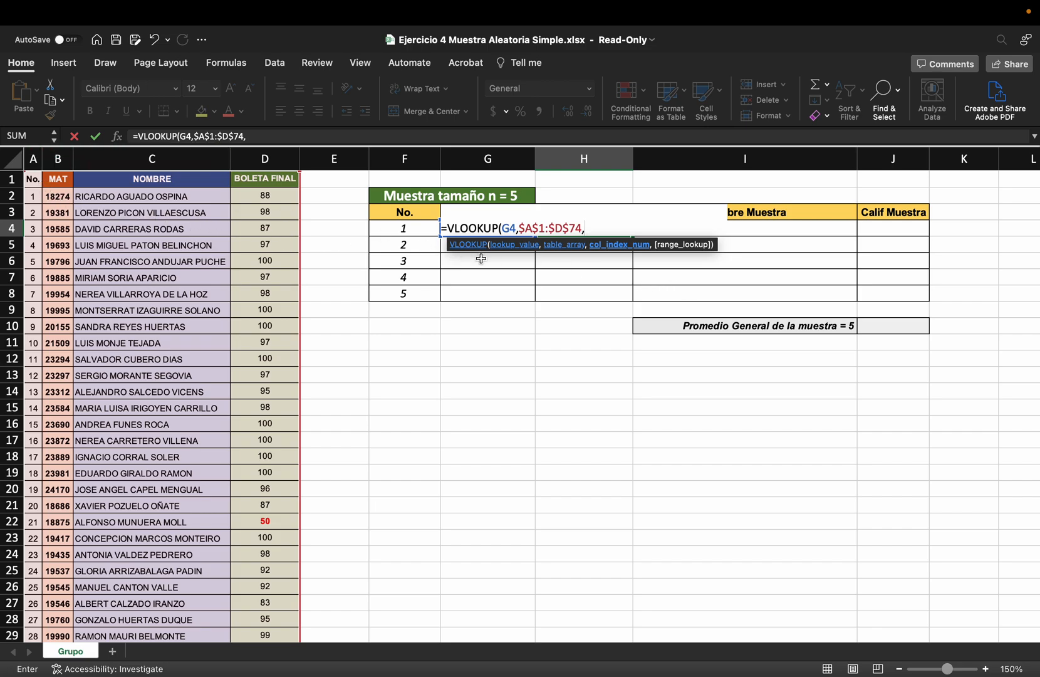
Complete the VLOOKUP in H4 with column index 2 and FALSE for an exact match
{"action": "type", "text": "2,"}
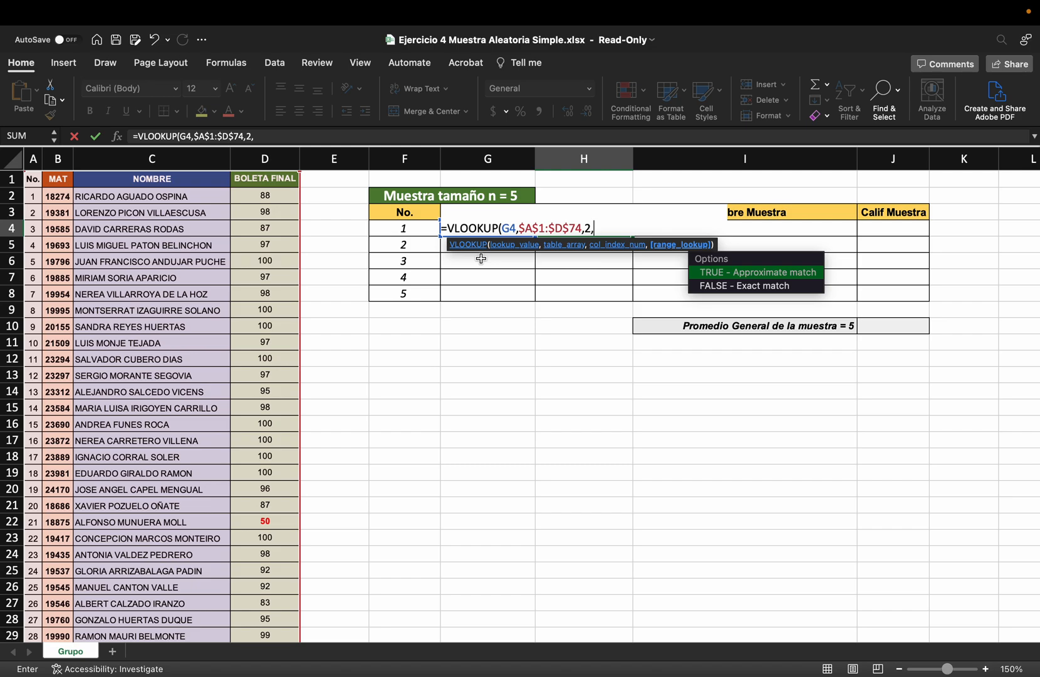
{"action": "left_click", "coordinate": [735, 285]}
{"action": "type", "text": ")"}
{"action": "key", "text": "Return"}
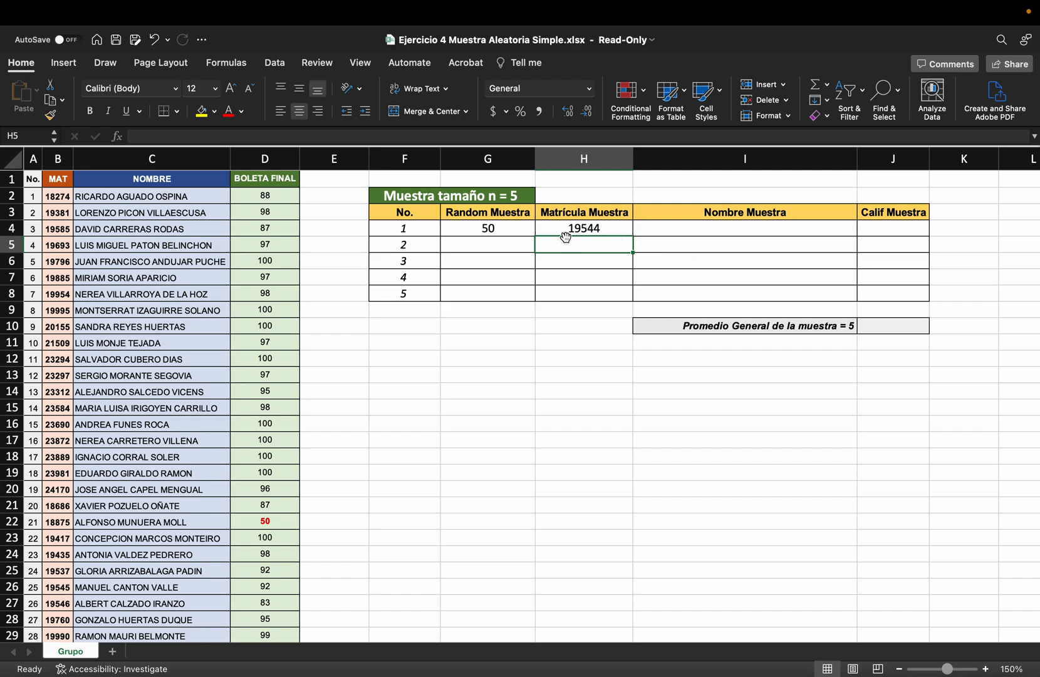
Recalculate the random number and check the retrieved matrícula against the matching row of the student list
{"action": "key", "text": "F9"}
{"action": "left_click", "coordinate": [479, 233]}
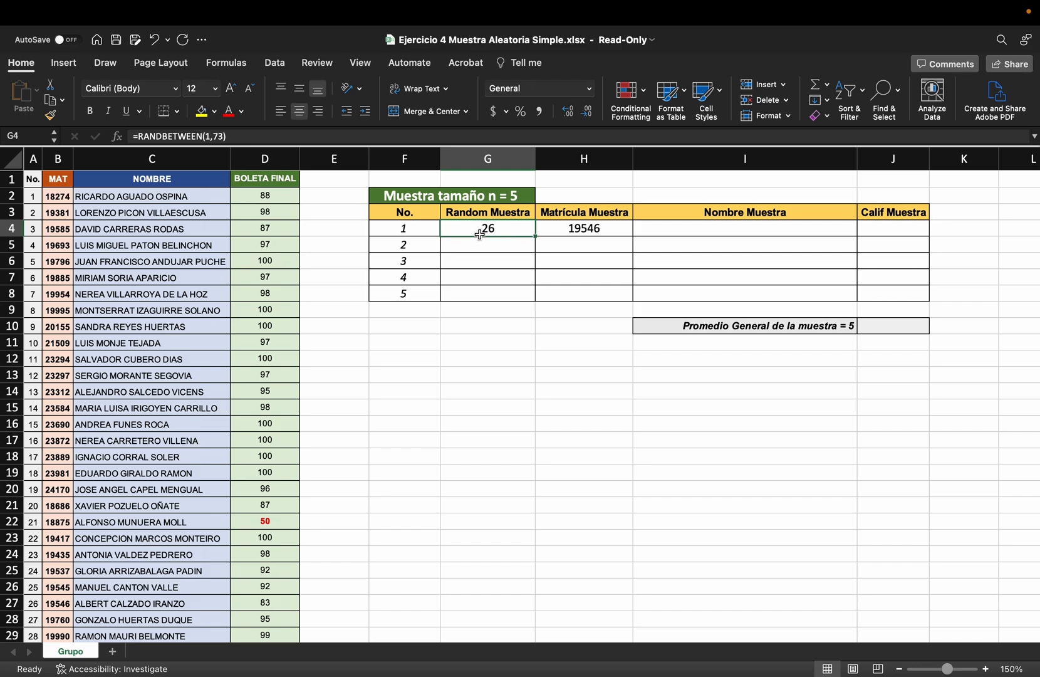
{"action": "scroll", "coordinate": [480, 233], "scroll_direction": "down", "scroll_amount": 1}
{"action": "left_click", "coordinate": [59, 600]}
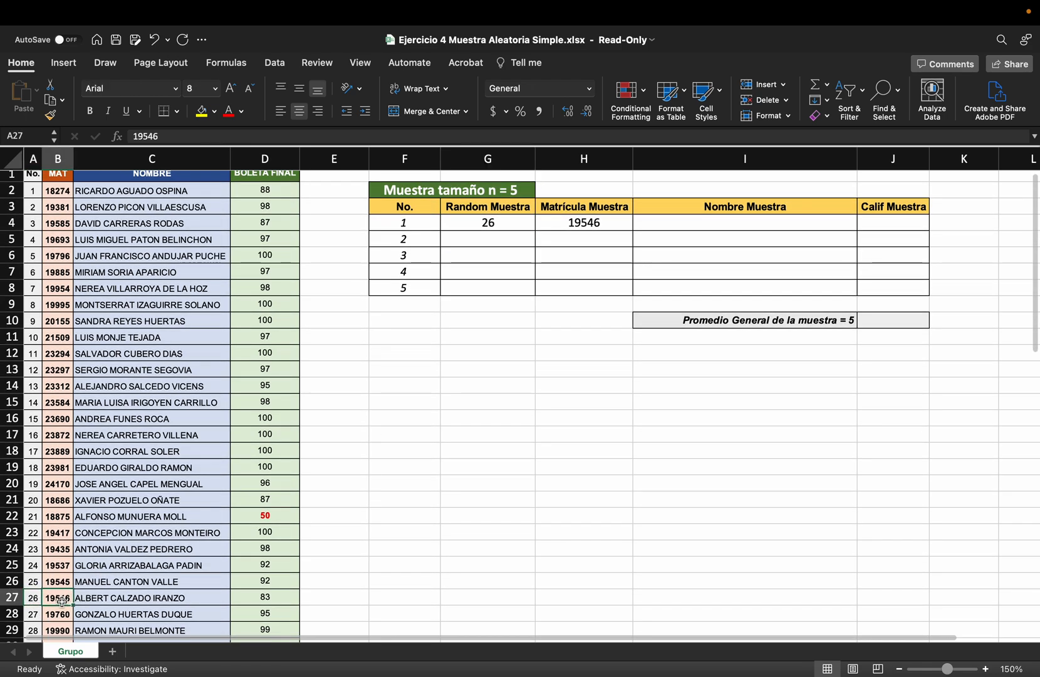
{"action": "scroll", "coordinate": [61, 603], "scroll_direction": "right", "scroll_amount": 1}
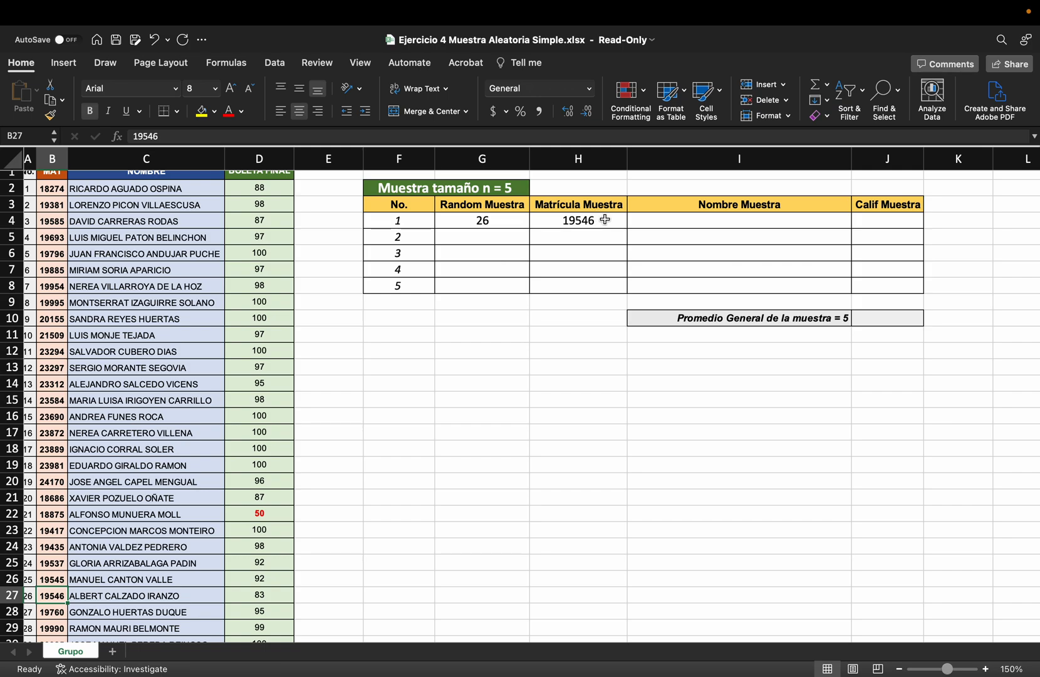
Copy the text of the whole VLOOKUP formula in the Matrícula Muestra cell H4
{"action": "left_click", "coordinate": [656, 222]}
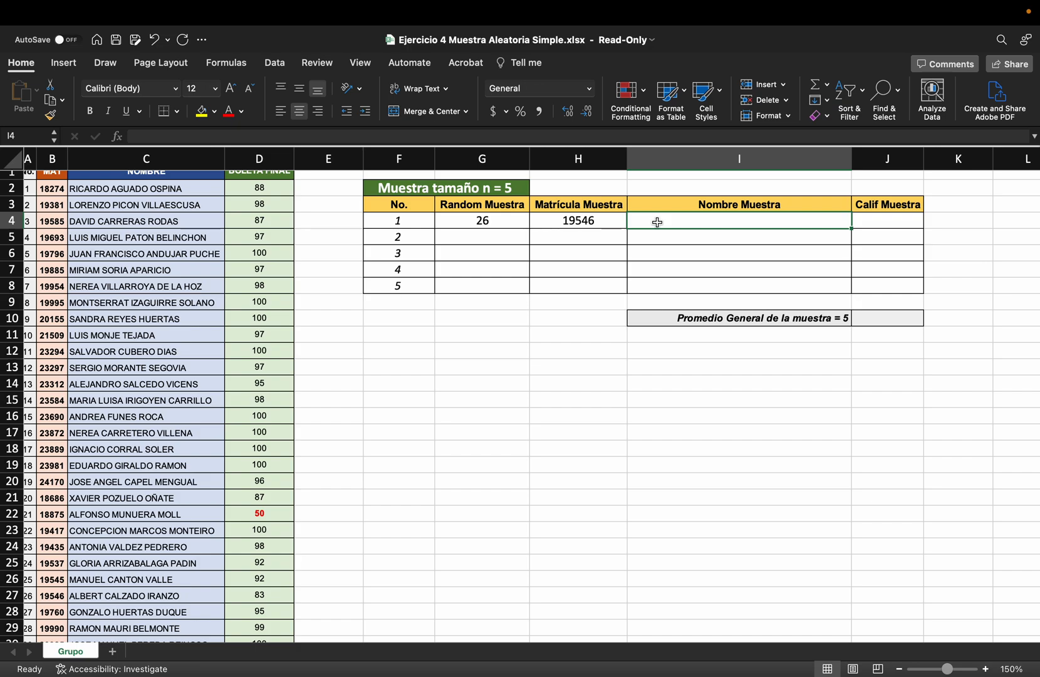
{"action": "left_click", "coordinate": [605, 221]}
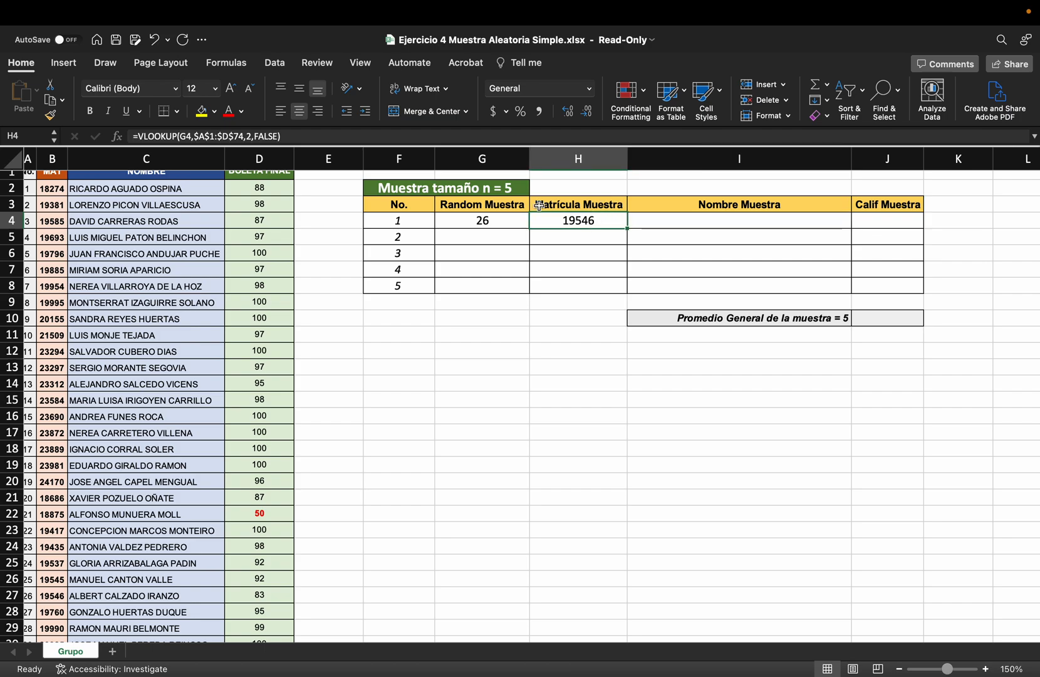
{"action": "left_click", "coordinate": [346, 141]}
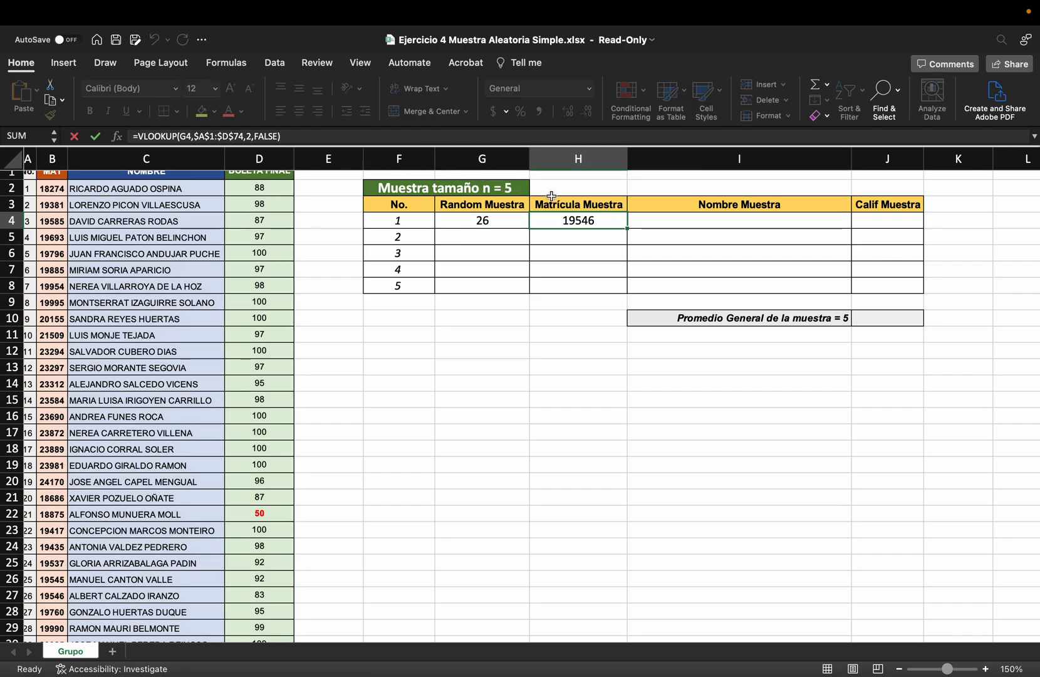
{"action": "double_click", "coordinate": [568, 219]}
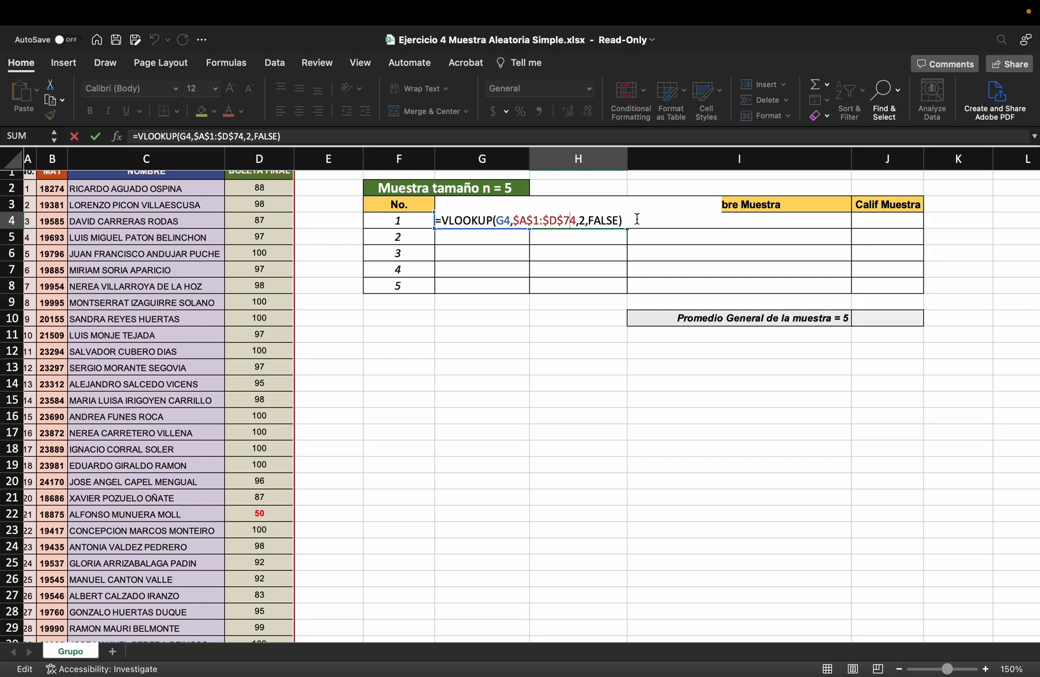
{"action": "left_click_drag", "start_coordinate": [637, 219], "coordinate": [411, 217]}
{"action": "key", "text": "super+c"}
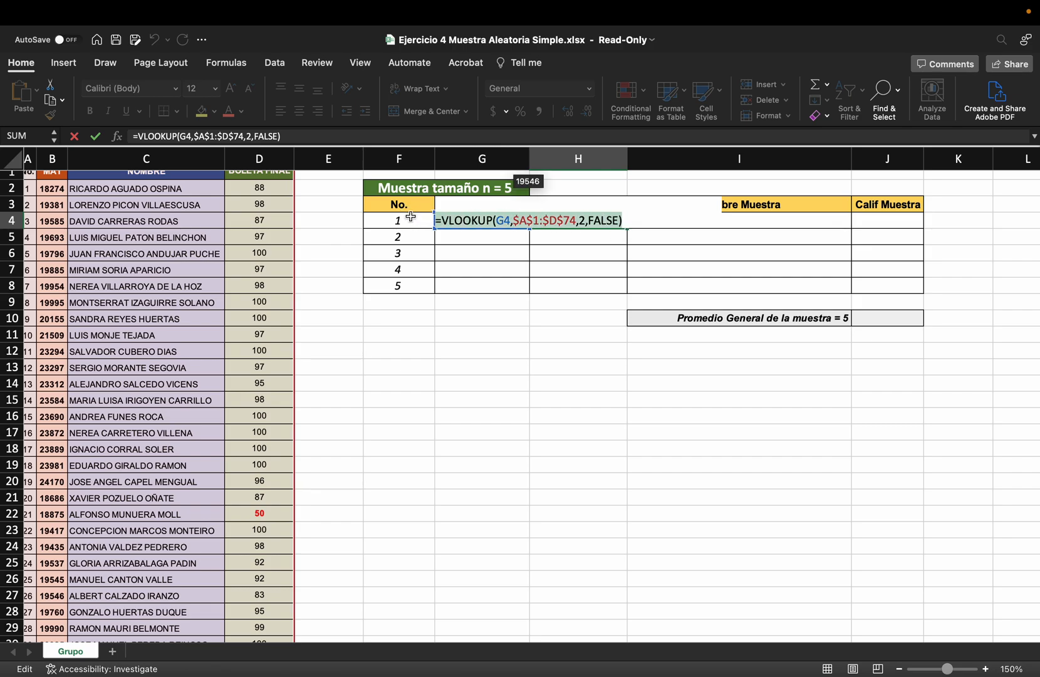
{"action": "key", "text": "Escape"}
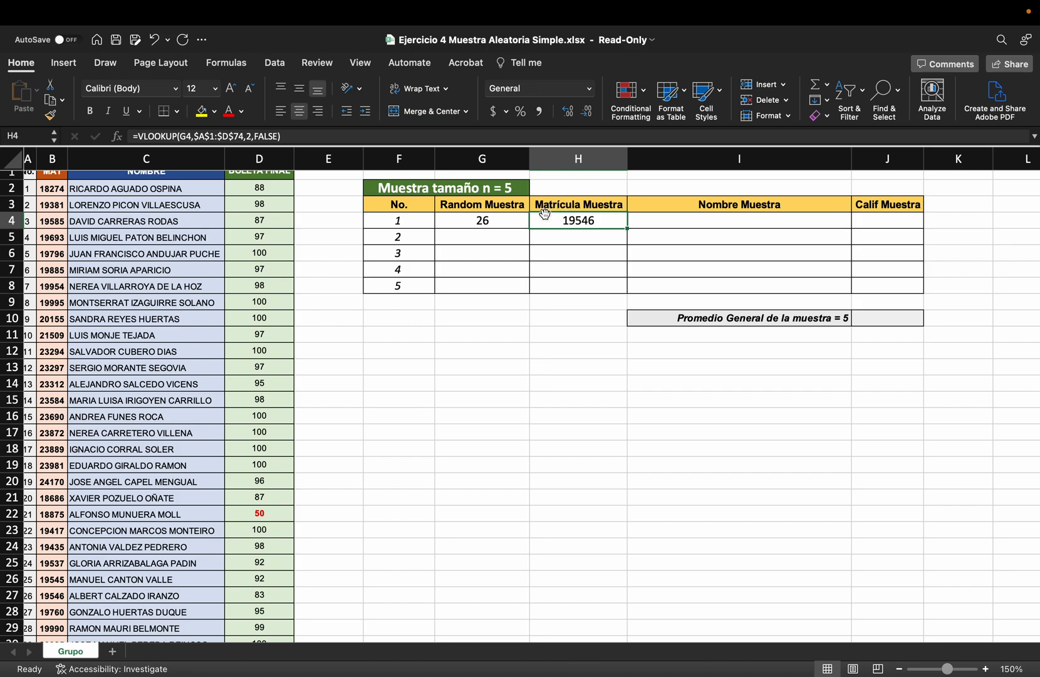
{"action": "left_click", "coordinate": [315, 136]}
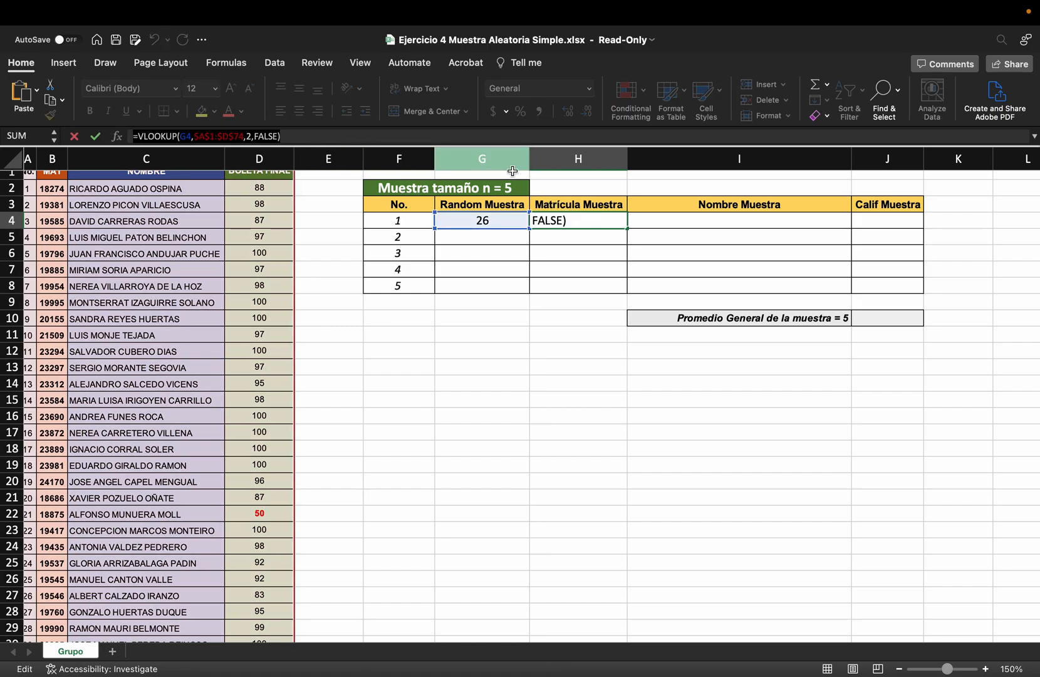
{"action": "left_click", "coordinate": [680, 221]}
{"action": "left_click", "coordinate": [310, 136]}
{"action": "key", "text": "super+v"}
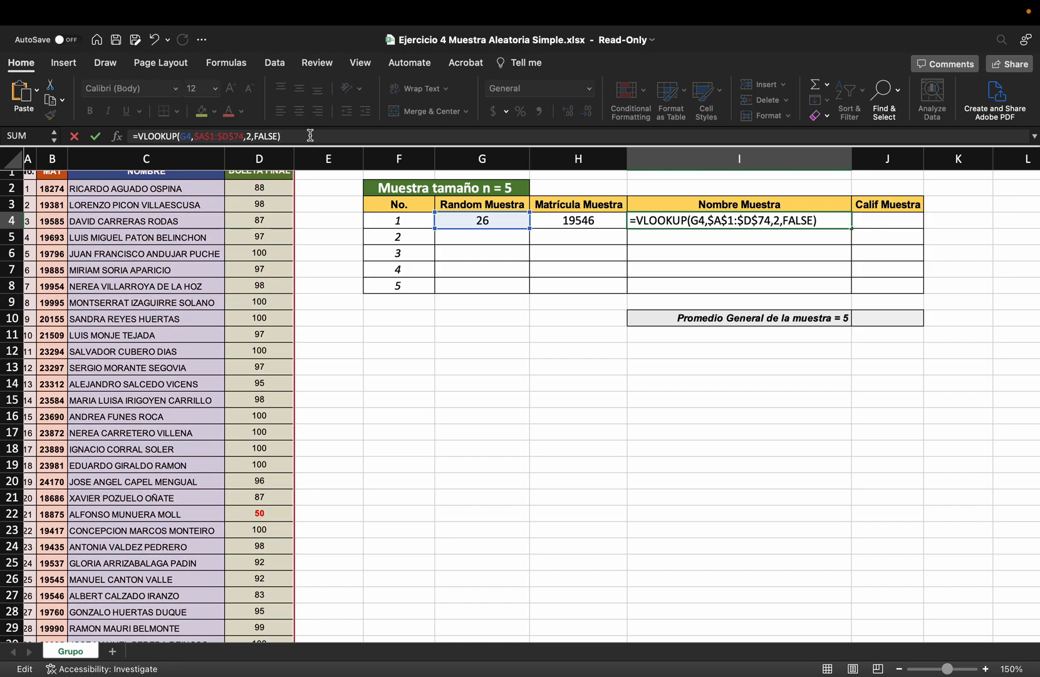
{"action": "key", "text": "Escape"}
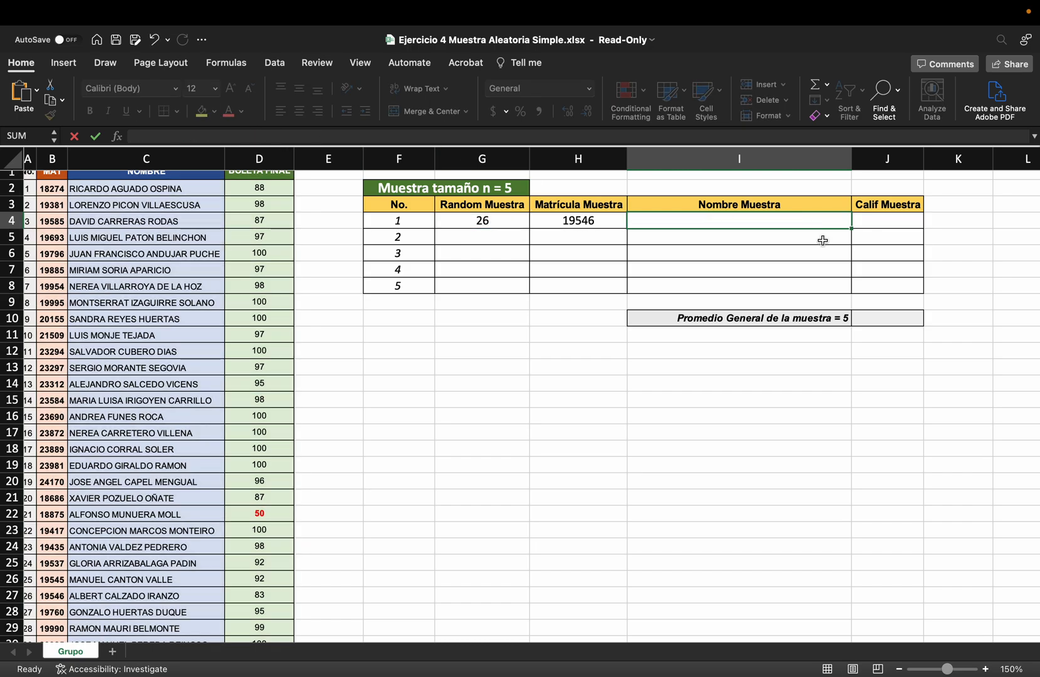
Start a VLOOKUP formula in the first Nombre Muestra cell, I4, with G4 as the lookup value
{"action": "type", "text": "=vl"}
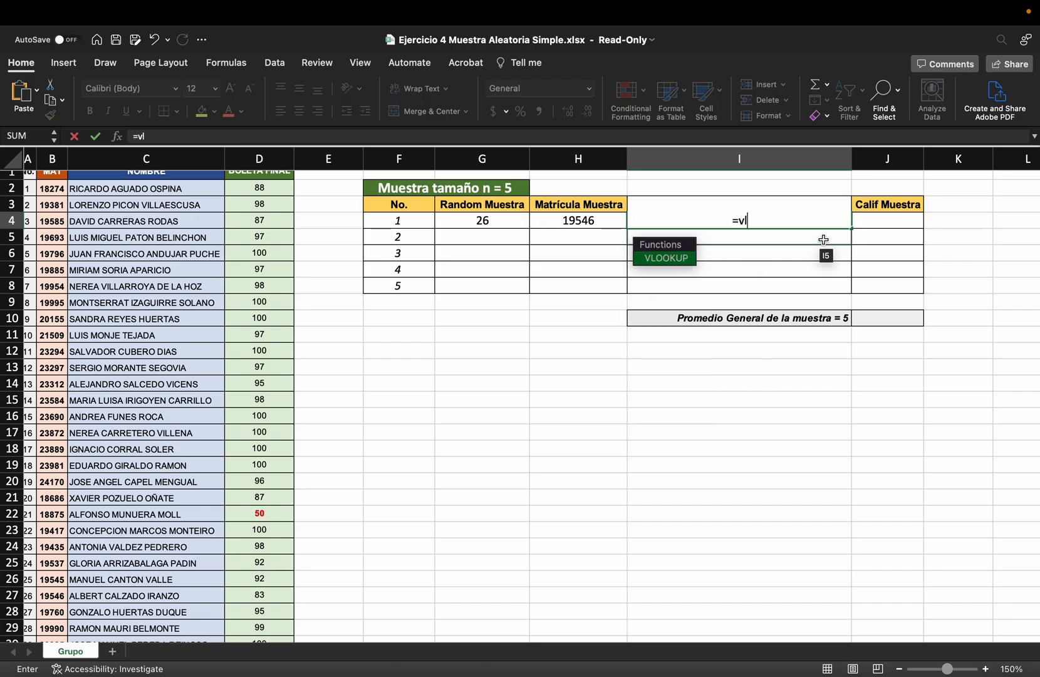
{"action": "double_click", "coordinate": [666, 257]}
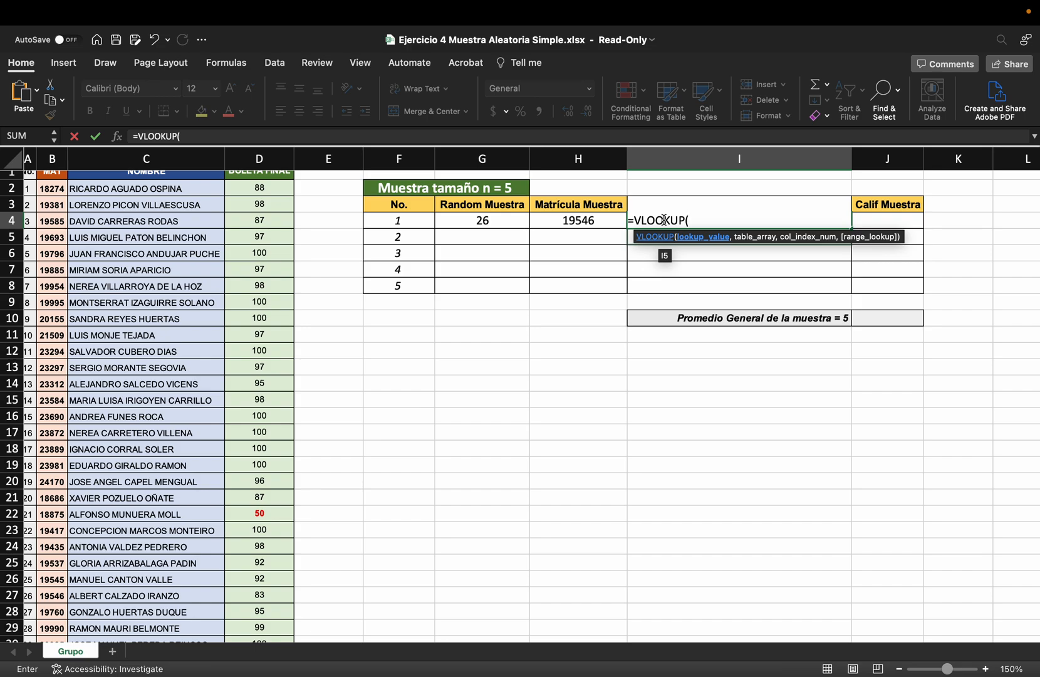
{"action": "left_click", "coordinate": [483, 220]}
{"action": "type", "text": ","}
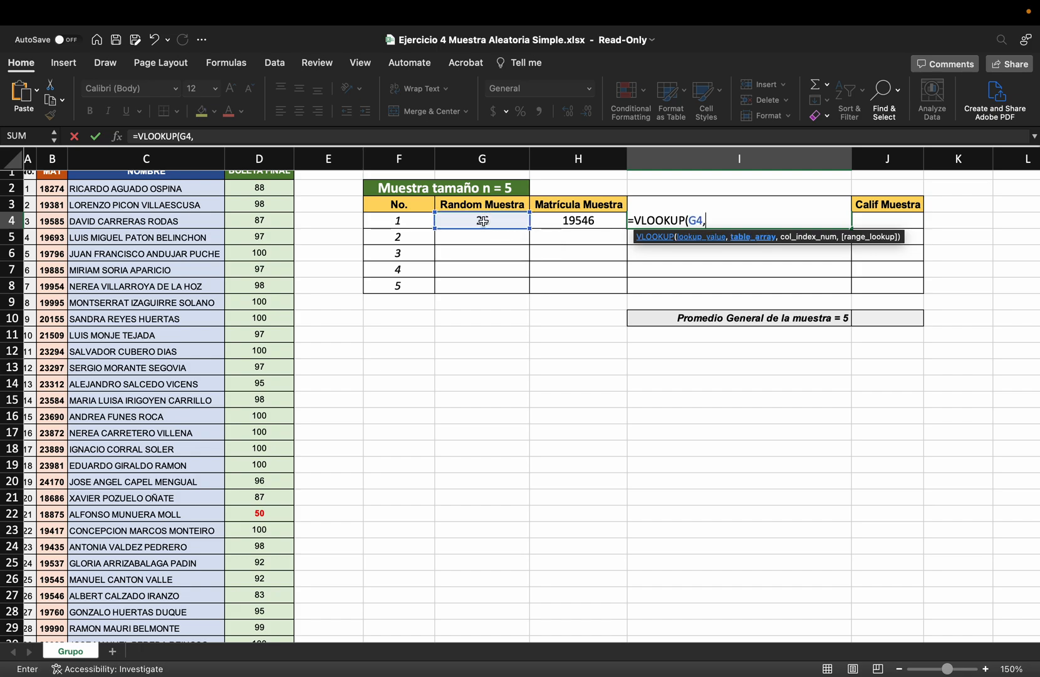
Set the table array of the I4 VLOOKUP to the whole student list as the absolute range $A$1:$D$74
{"action": "scroll", "coordinate": [188, 313], "scroll_direction": "up", "scroll_amount": 1}
{"action": "left_click", "coordinate": [33, 180]}
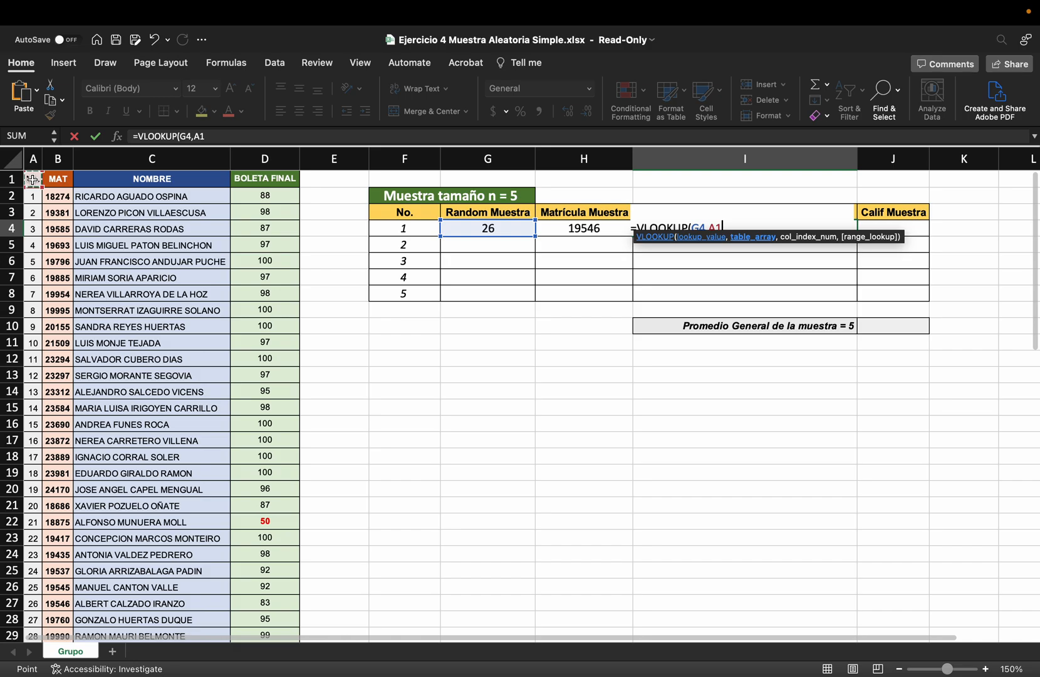
{"action": "key", "text": "super+shift+Right"}
{"action": "key", "text": "super+shift+Down"}
{"action": "key", "text": "F4"}
{"action": "scroll", "coordinate": [446, 269], "scroll_direction": "up", "scroll_amount": 15}
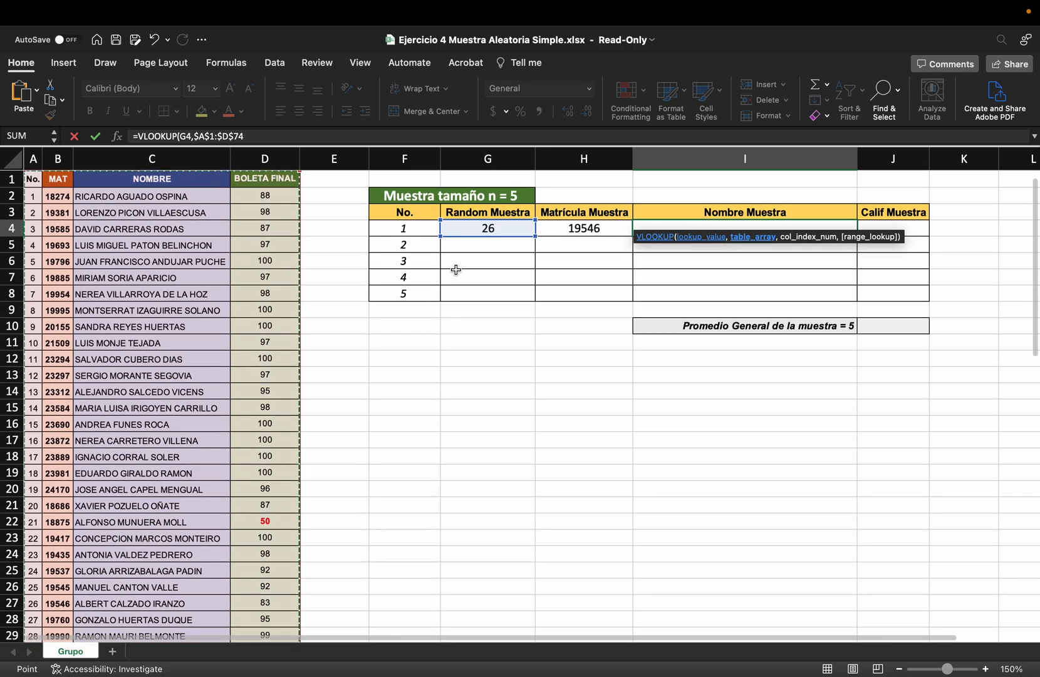
Complete the VLOOKUP in I4 with column index 3 and FALSE for an exact match, and review the entered formula
{"action": "type", "text": ",3"}
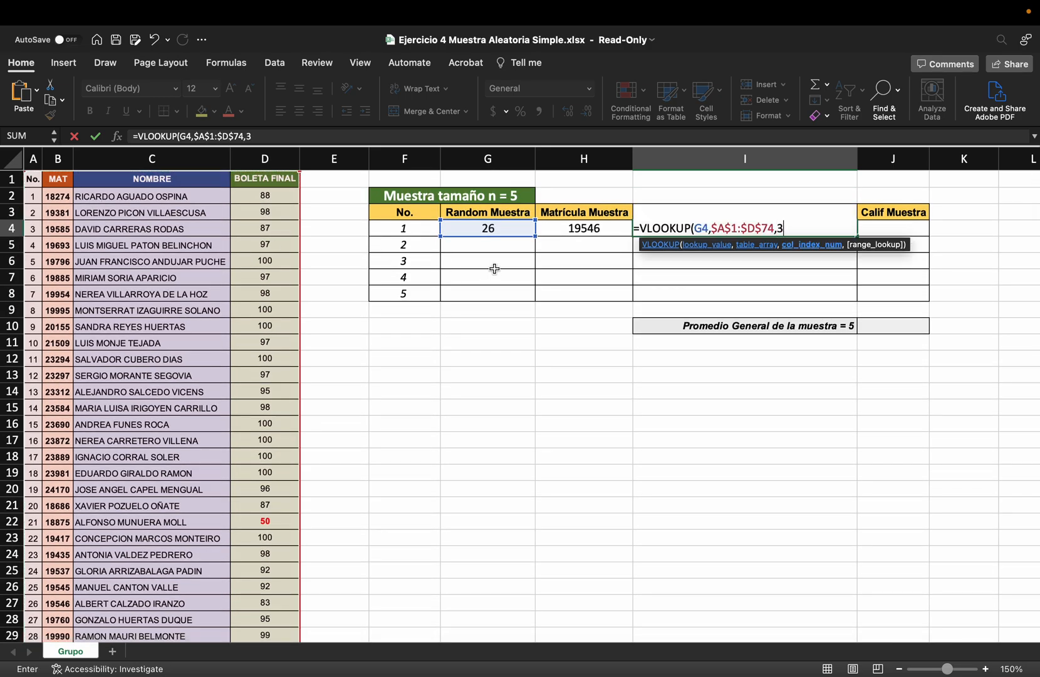
{"action": "type", "text": ",false)"}
{"action": "key", "text": "Return"}
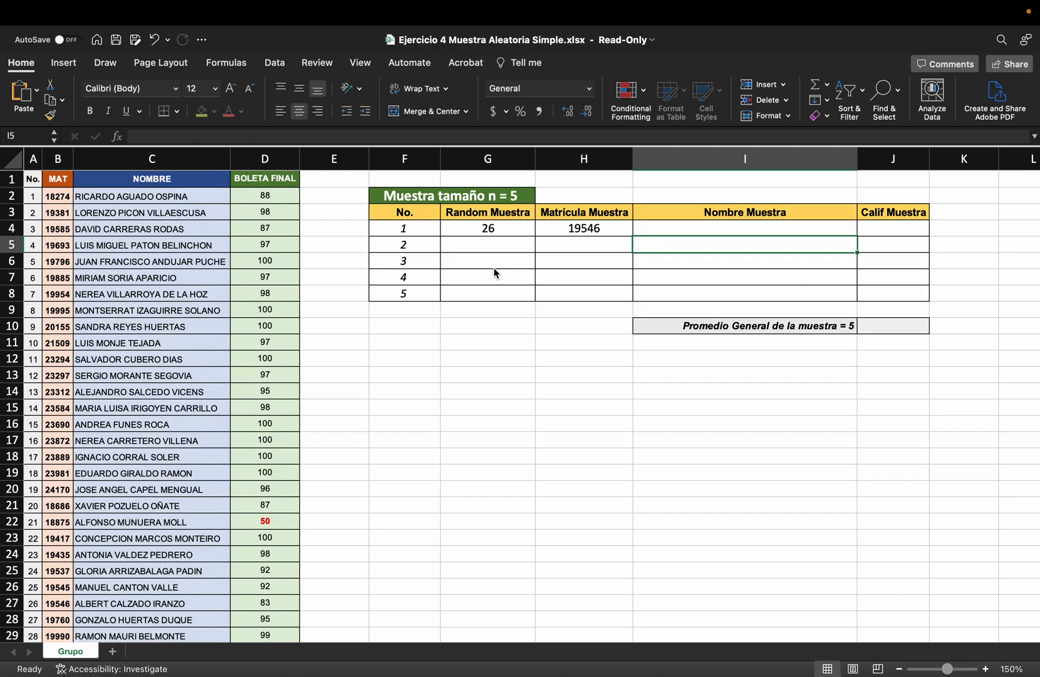
{"action": "left_click", "coordinate": [655, 226]}
{"action": "left_click", "coordinate": [326, 133]}
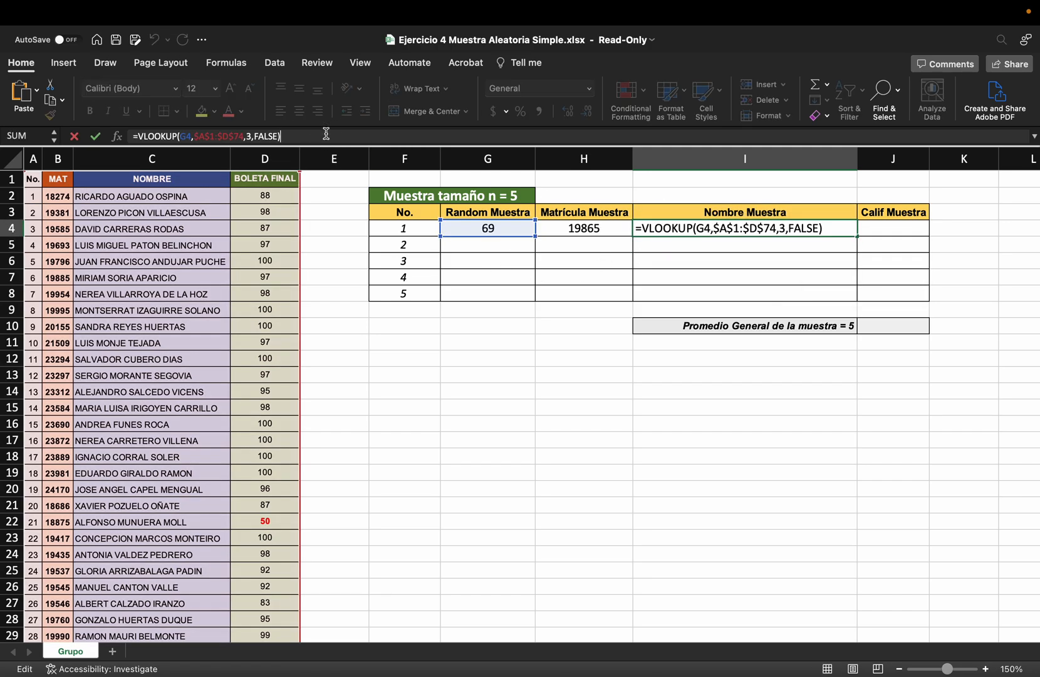
{"action": "key", "text": "Return"}
Paste the copied VLOOKUP formula into the first Calif Muestra cell, J4, and change its column index to 4
{"action": "left_click", "coordinate": [877, 230]}
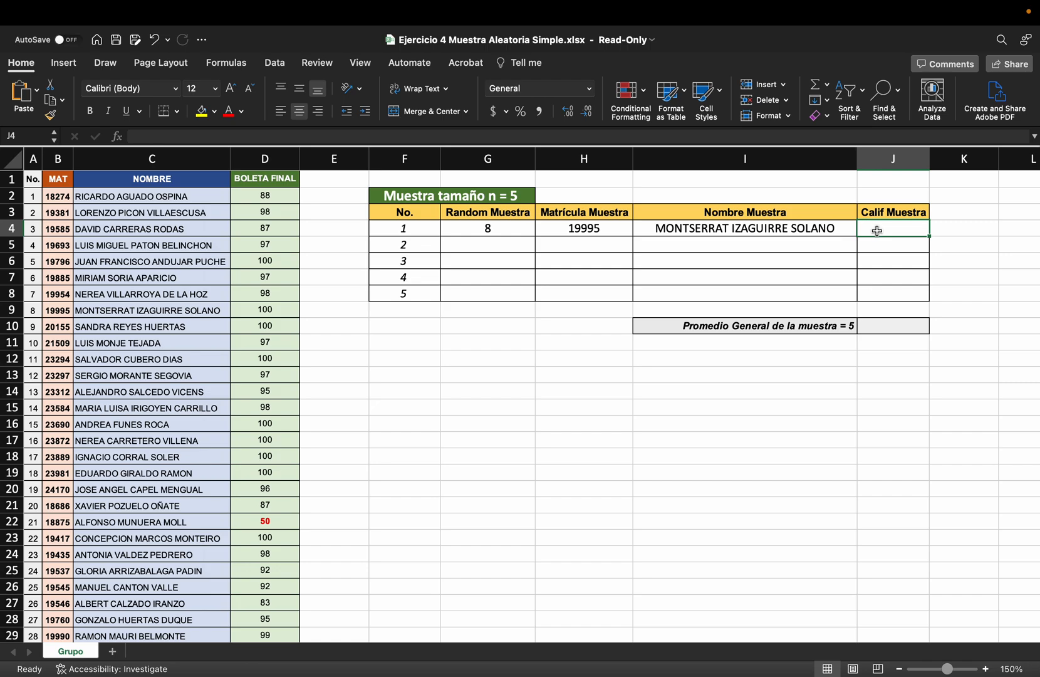
{"action": "left_click", "coordinate": [354, 136]}
{"action": "key", "text": "super+v"}
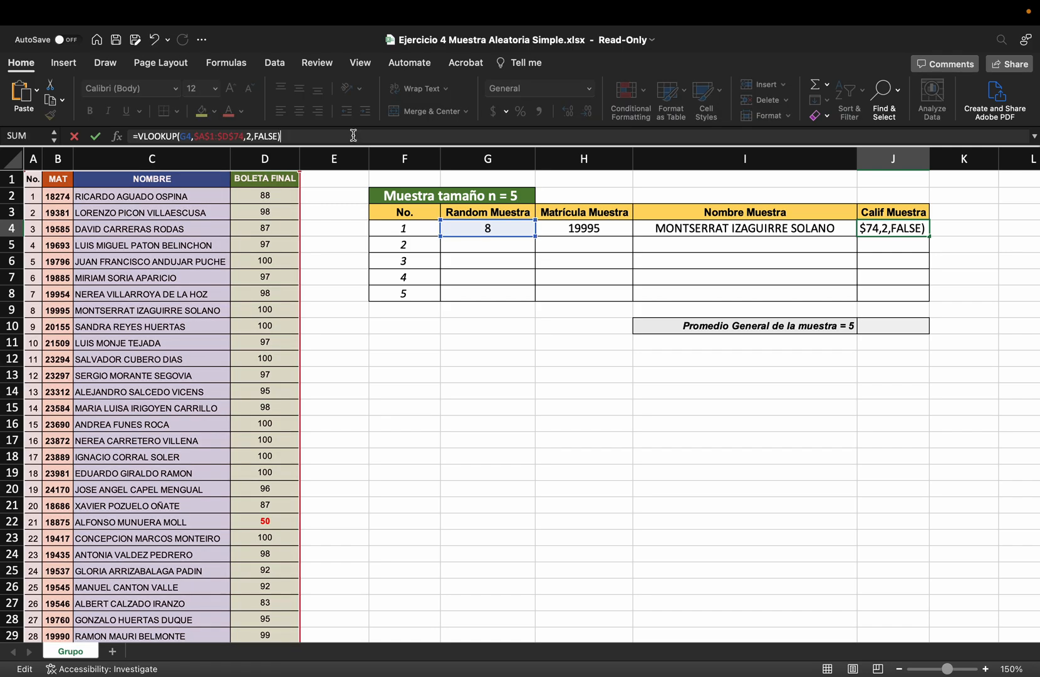
{"action": "left_click", "coordinate": [249, 136]}
{"action": "key", "text": "BackSpace"}
{"action": "type", "text": "4"}
{"action": "key", "text": "Return"}
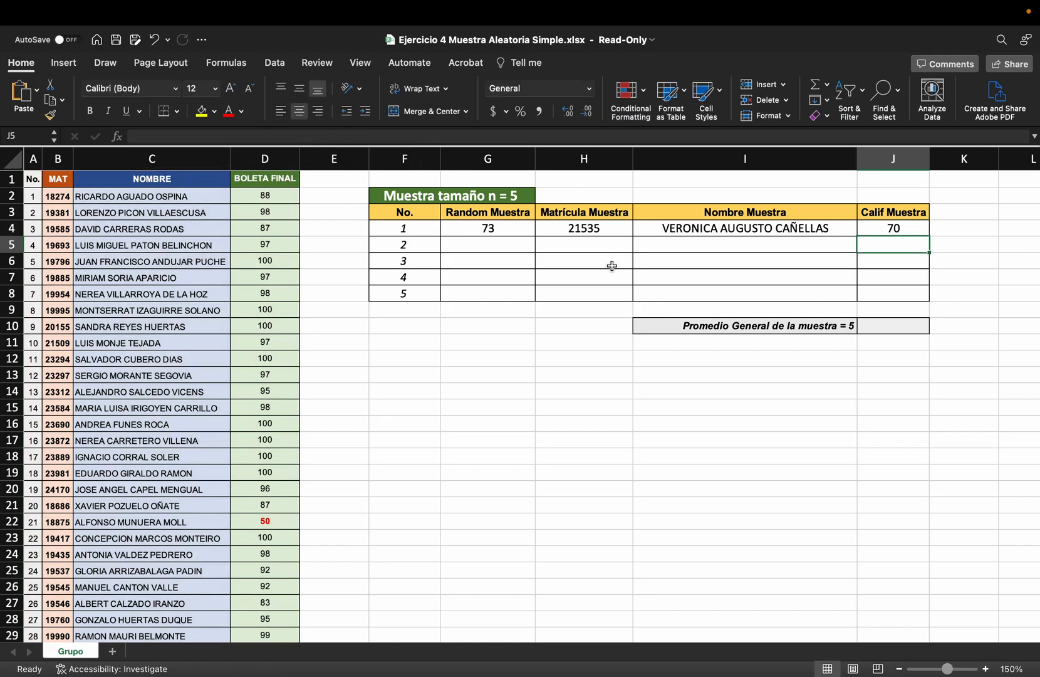
Recalculate the random number and check the retrieved matrícula, name and grade against the matching row of the student list
{"action": "key", "text": "F9"}
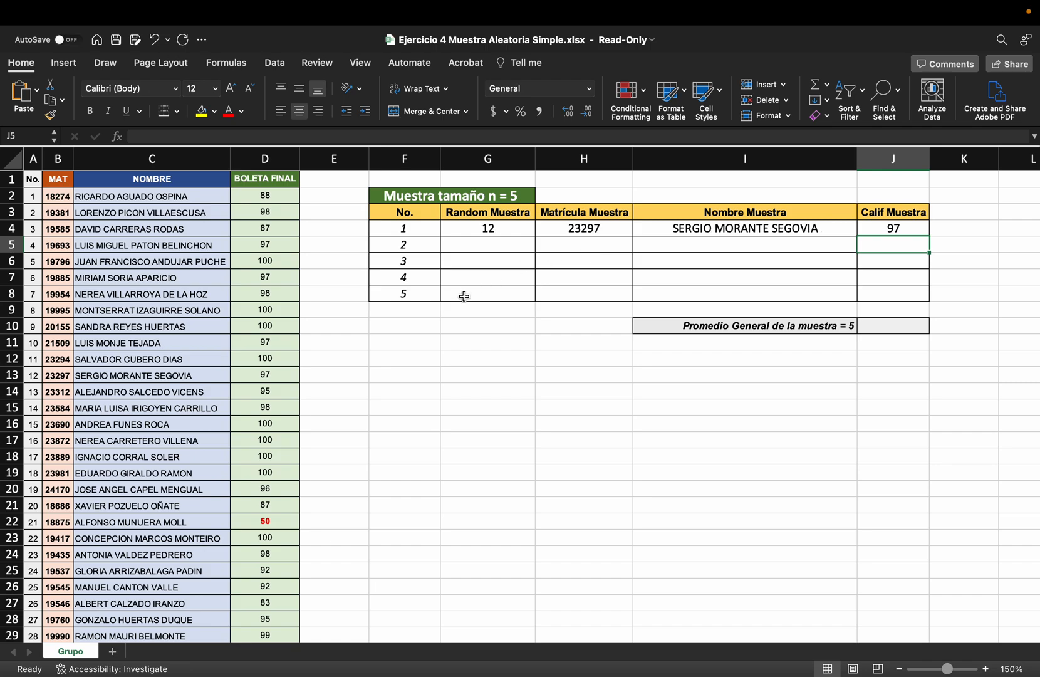
{"action": "left_click", "coordinate": [502, 228]}
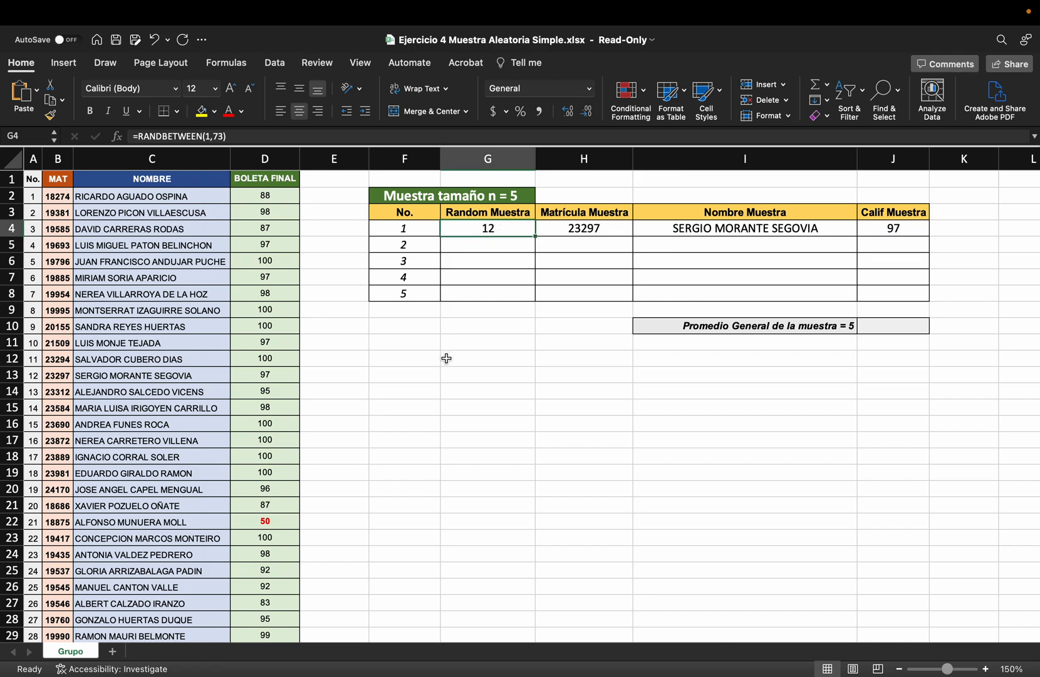
{"action": "left_click", "coordinate": [42, 378]}
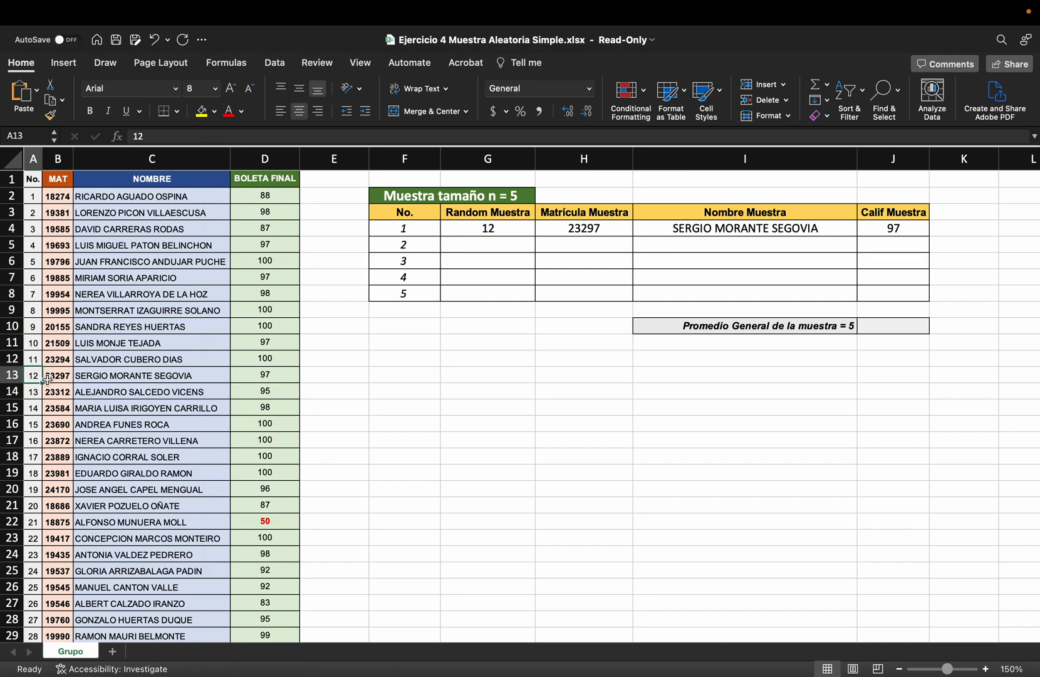
{"action": "left_click", "coordinate": [63, 378]}
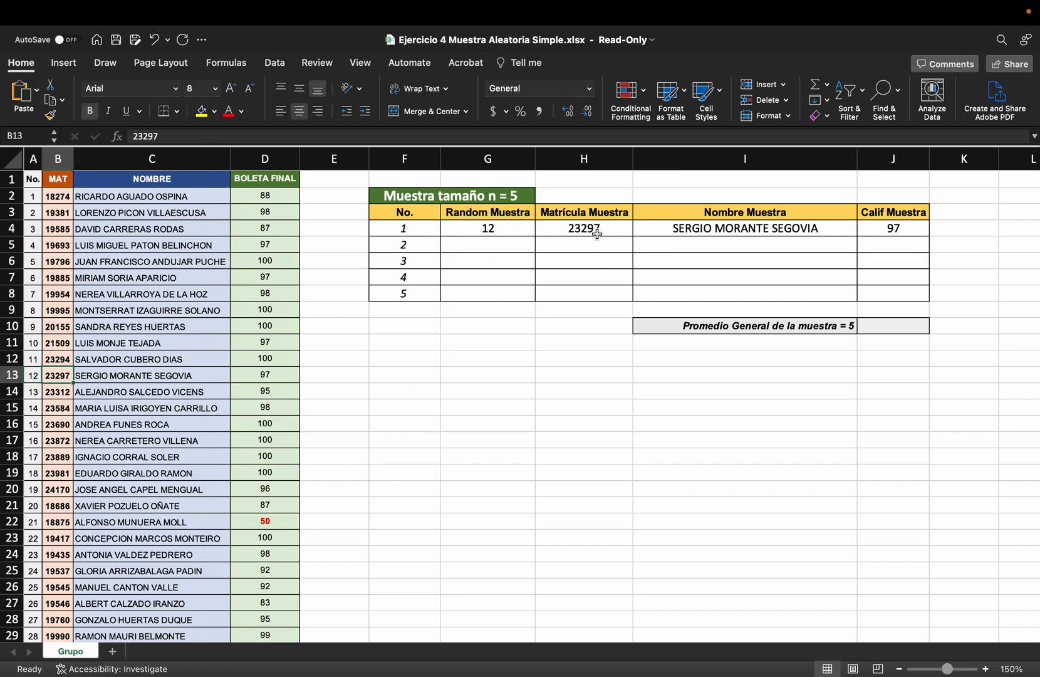
{"action": "left_click", "coordinate": [137, 372]}
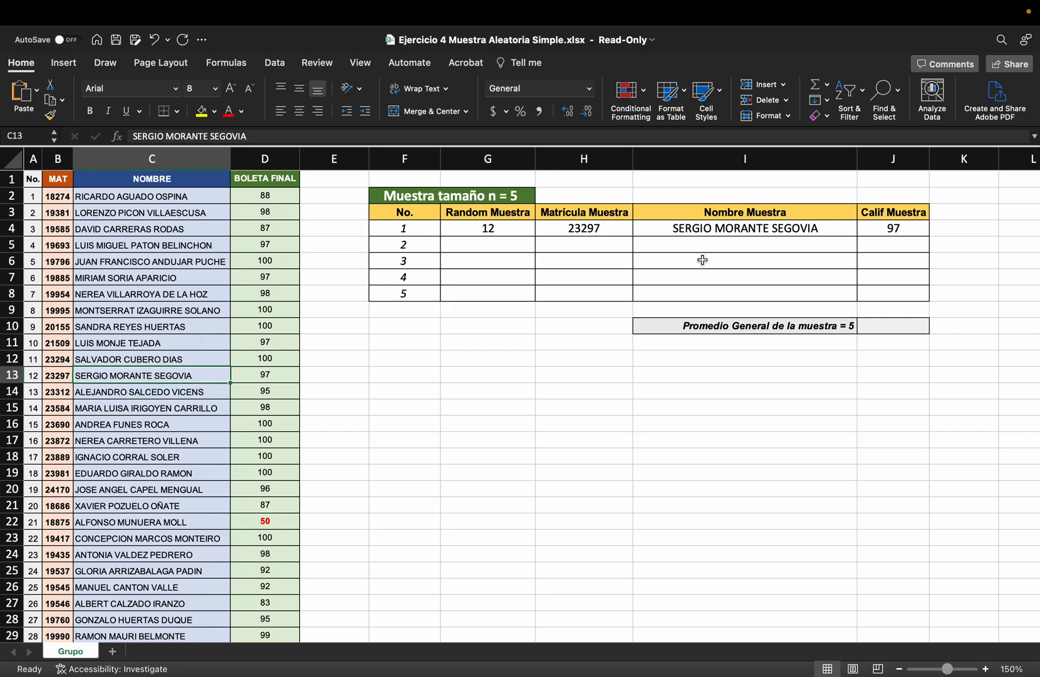
{"action": "left_click", "coordinate": [282, 376]}
Fill the formulas in G4:J4 down through row 8 to complete the five-student sample
{"action": "left_click", "coordinate": [517, 224]}
{"action": "left_click_drag", "start_coordinate": [517, 224], "coordinate": [914, 246]}
{"action": "left_click", "coordinate": [952, 439]}
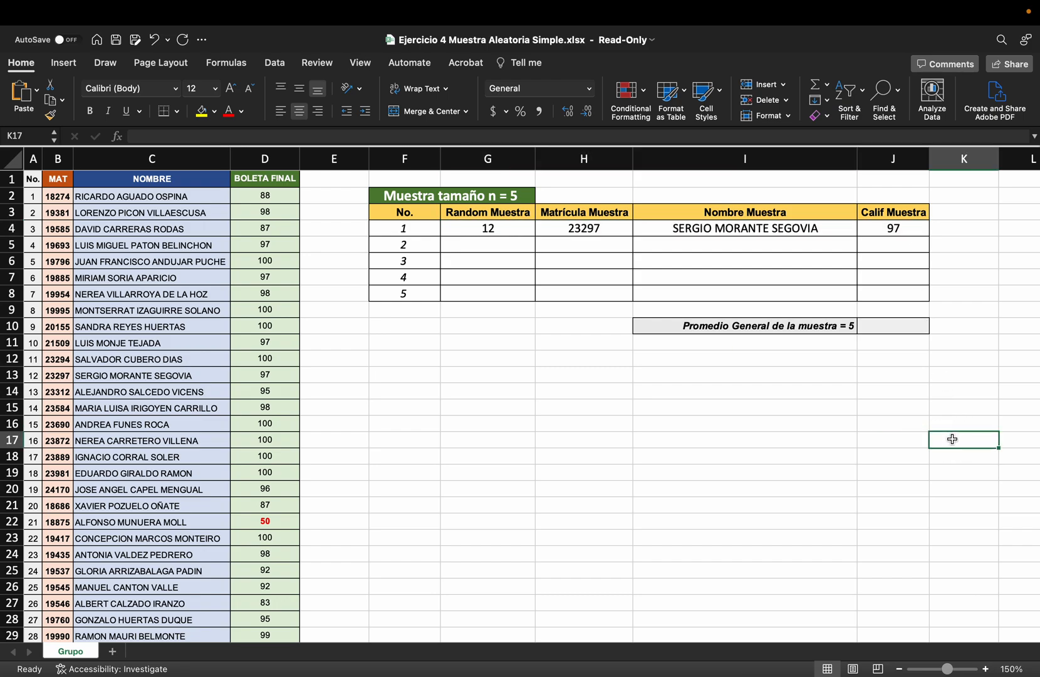
{"action": "left_click_drag", "start_coordinate": [507, 228], "coordinate": [926, 301]}
{"action": "left_click", "coordinate": [684, 439]}
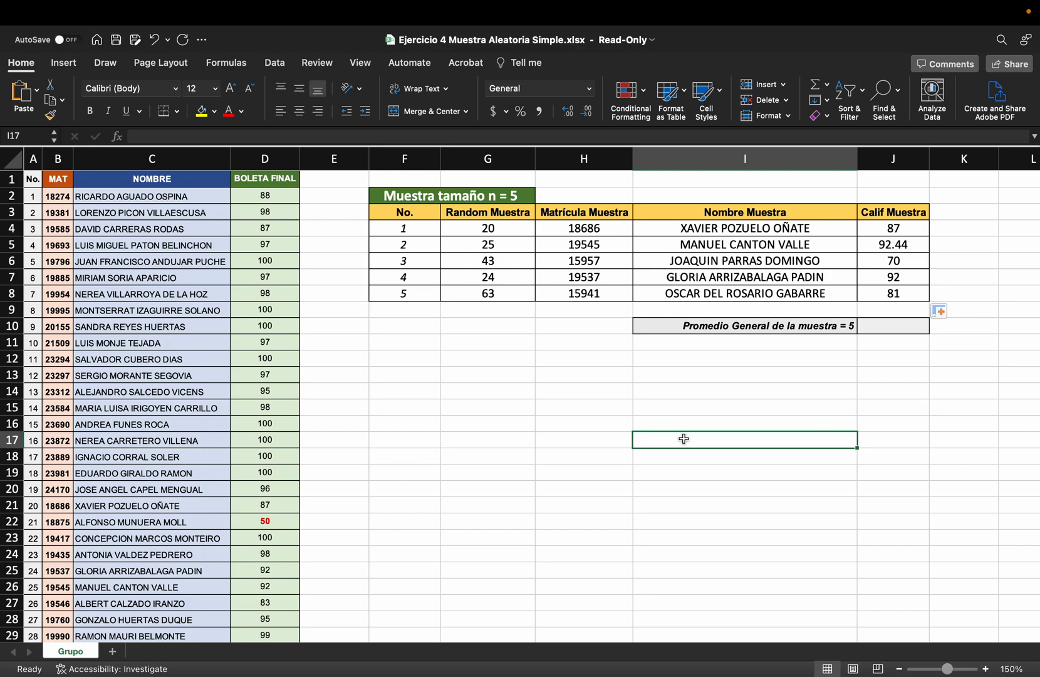
Calculate the sample's average grade in J10 with AVERAGE over J4:J8
{"action": "left_click", "coordinate": [877, 323]}
{"action": "type", "text": "=aver"}
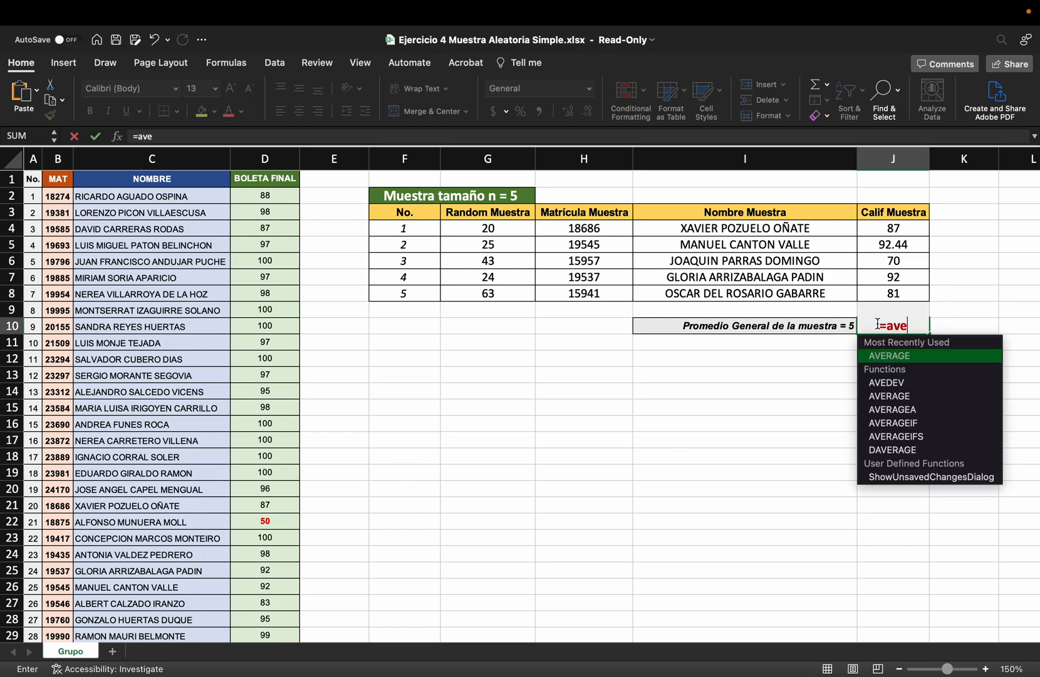
{"action": "double_click", "coordinate": [886, 357]}
{"action": "left_click_drag", "start_coordinate": [898, 228], "coordinate": [900, 287]}
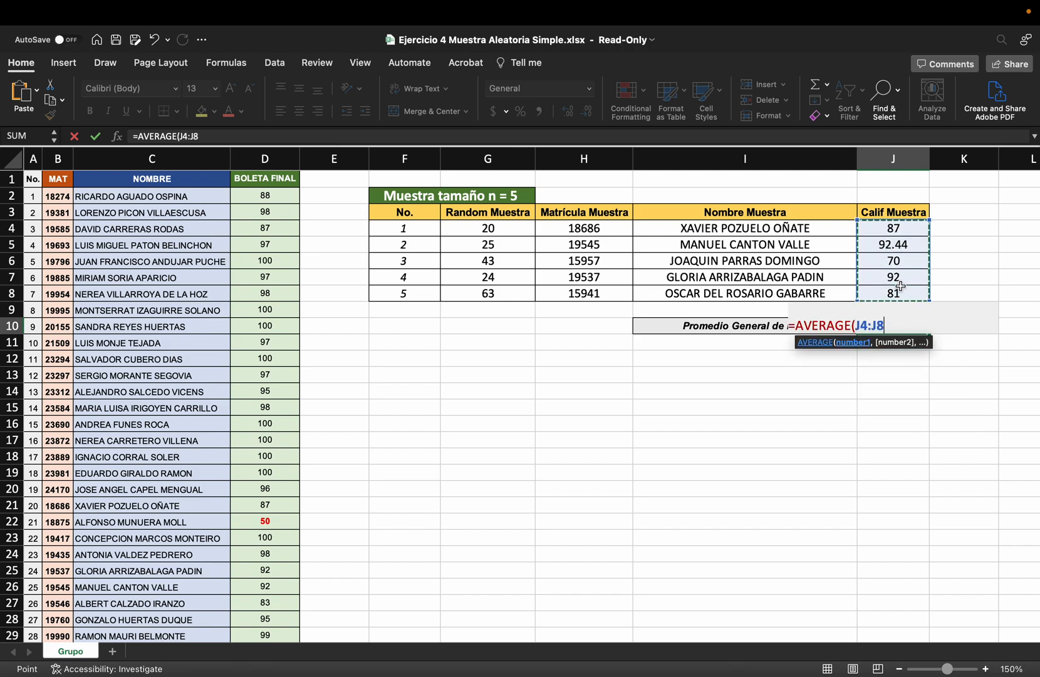
{"action": "key", "text": "Return"}
{"action": "left_click", "coordinate": [877, 401]}
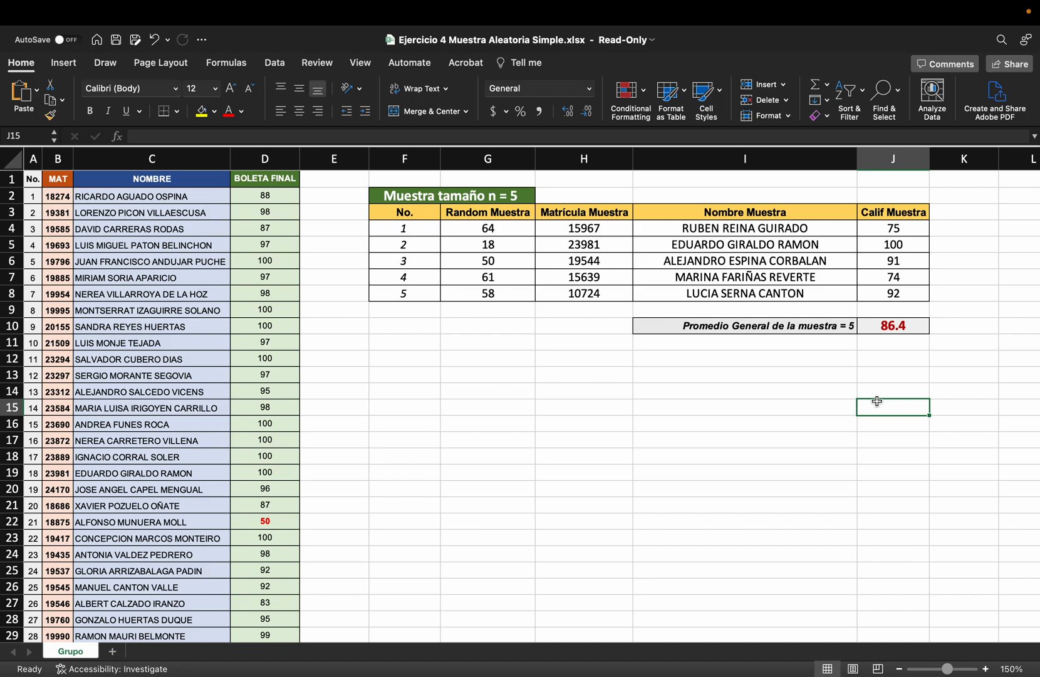
Compare the sample average with the group average below the student list, recalculating the sheet twice to draw new random samples
{"action": "scroll", "coordinate": [559, 401], "scroll_direction": "down", "scroll_amount": 18}
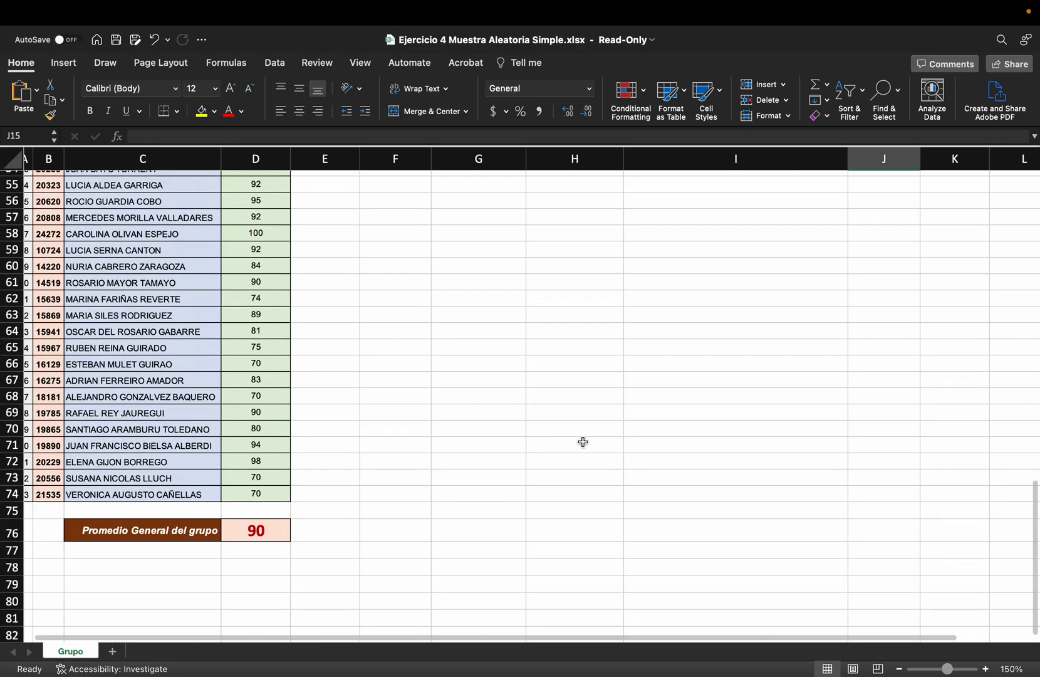
{"action": "scroll", "coordinate": [748, 441], "scroll_direction": "up", "scroll_amount": 9}
{"action": "scroll", "coordinate": [748, 441], "scroll_direction": "up", "scroll_amount": 9}
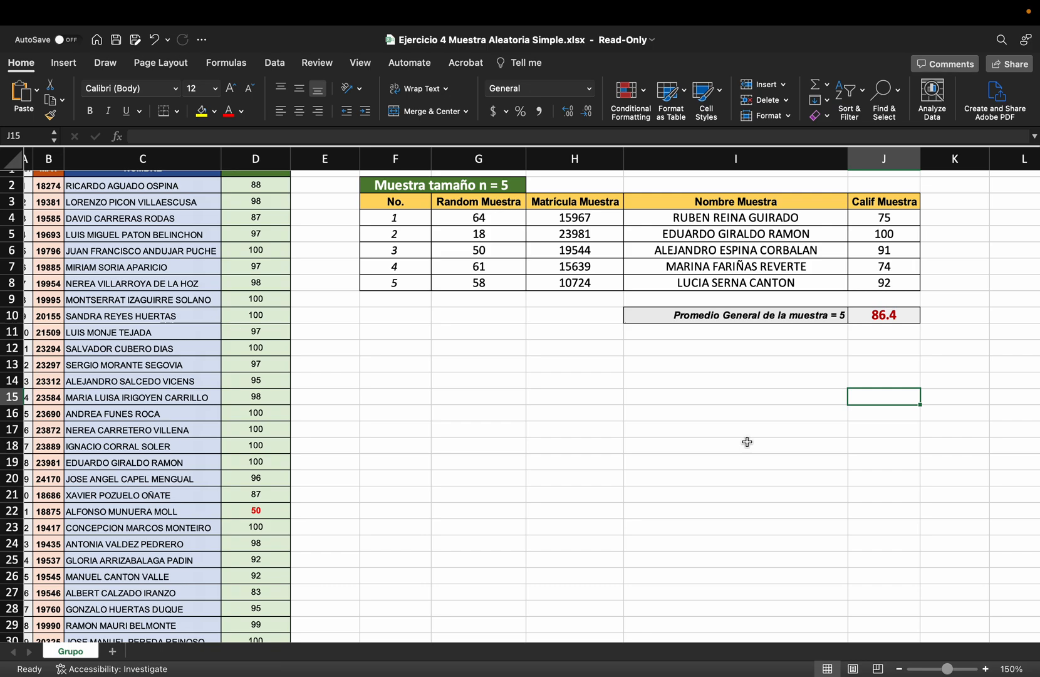
{"action": "scroll", "coordinate": [747, 442], "scroll_direction": "up", "scroll_amount": 1}
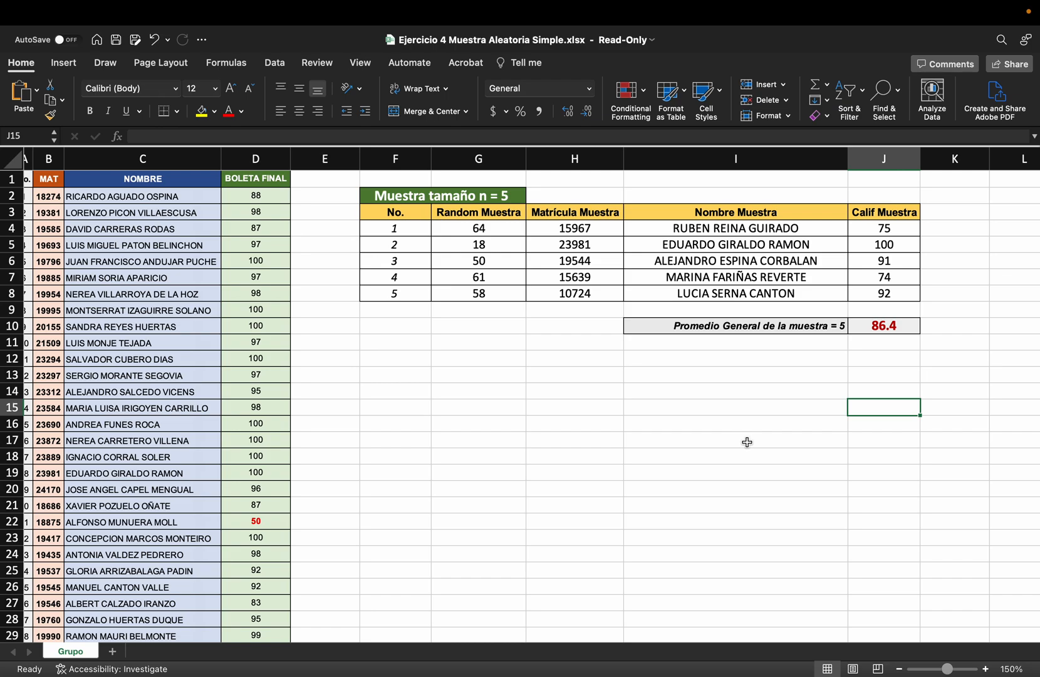
{"action": "key", "text": "super+z"}
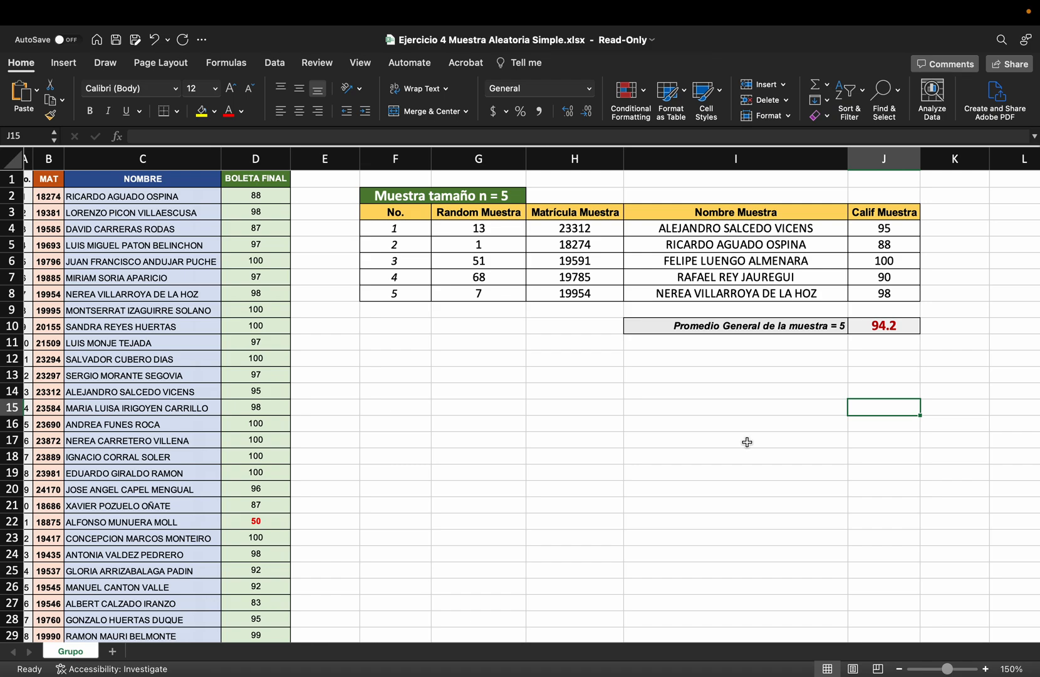
{"action": "key", "text": "F9"}
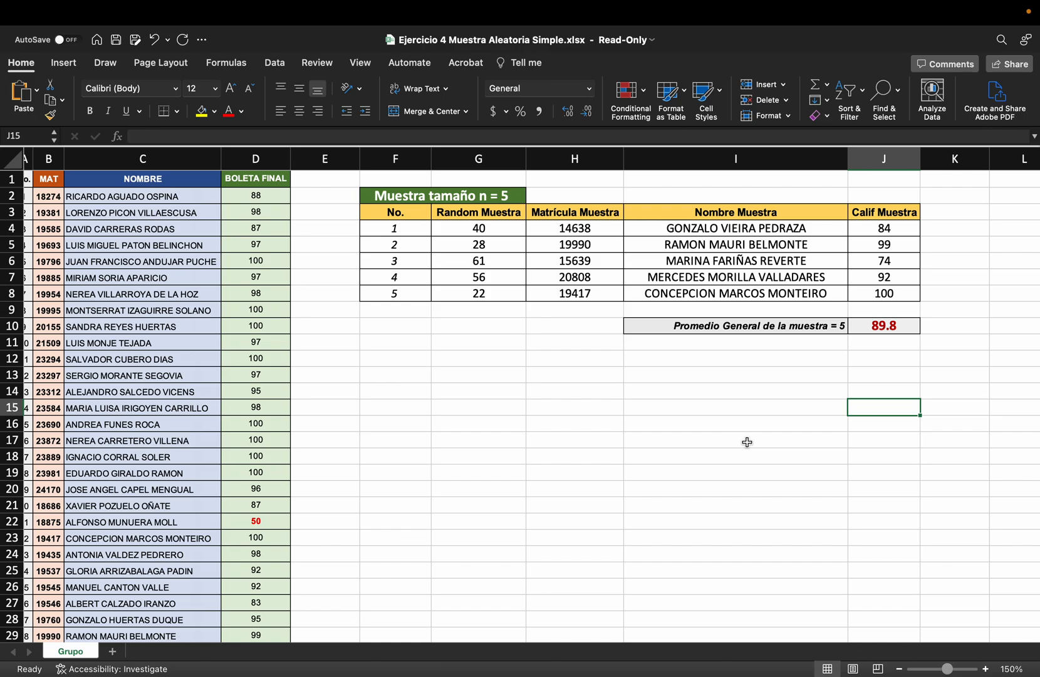
Recalculate the sheet several times to draw new five-student samples and compare the sample average with the group average
{"action": "key", "text": "F9"}
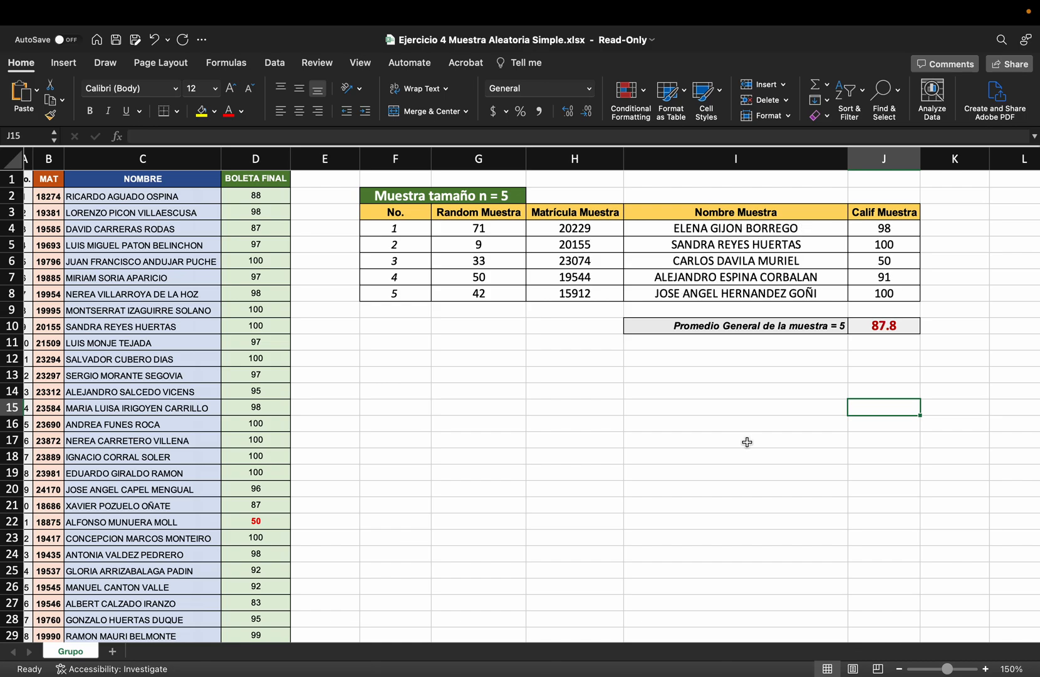
{"action": "key", "text": "F9"}
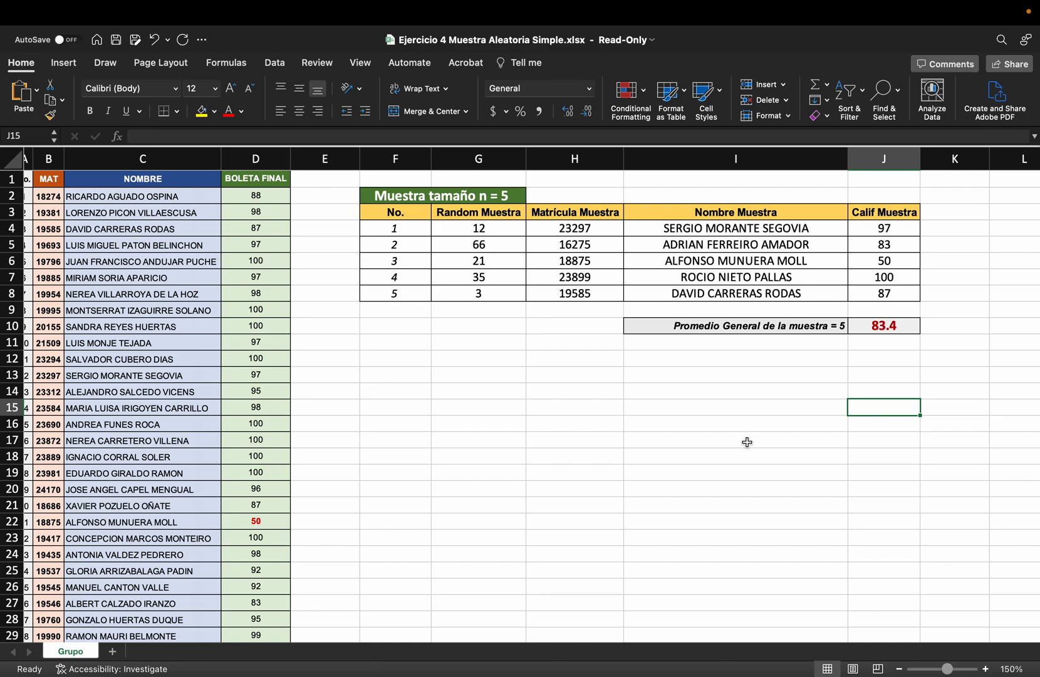
{"action": "key", "text": "F9"}
{"action": "key", "text": "F9"}
{"action": "key", "text": "F9"}
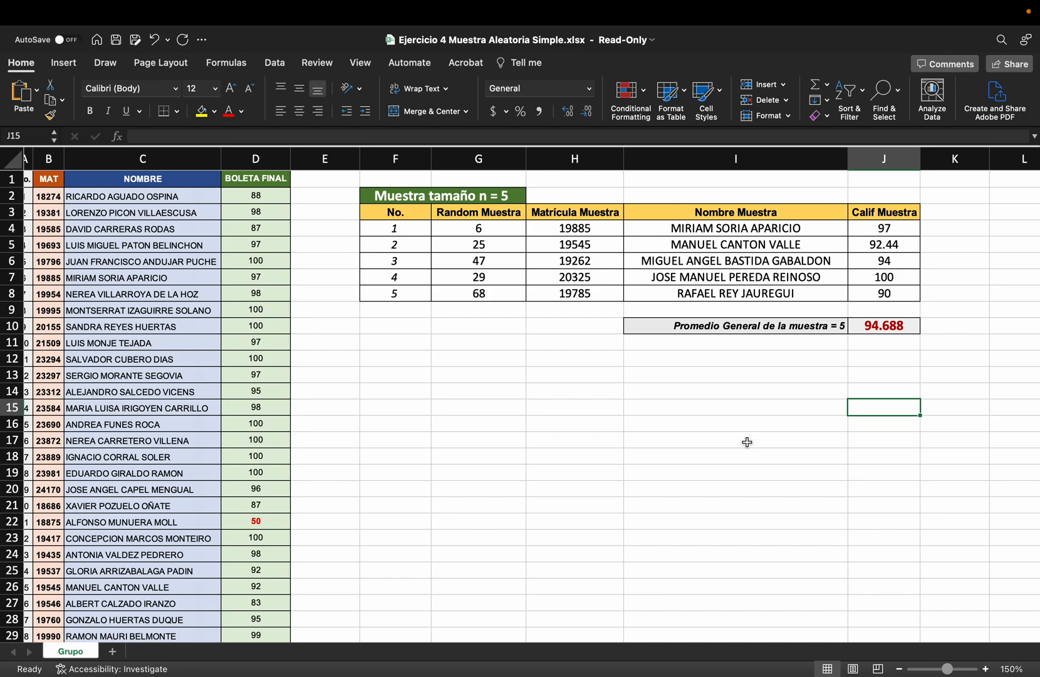
{"action": "scroll", "coordinate": [748, 441], "scroll_direction": "down", "scroll_amount": 1}
{"action": "left_click", "coordinate": [878, 344]}
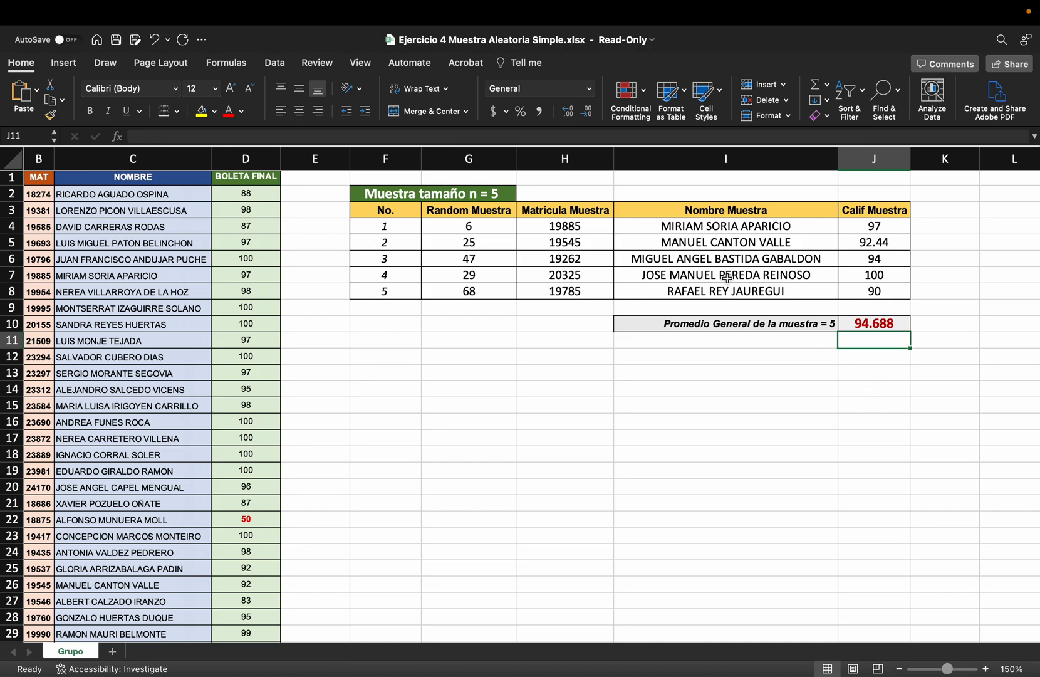
Copy the five-student sample table F2:J8 with its title and headers to the area starting at F14
{"action": "left_click", "coordinate": [383, 196]}
{"action": "left_click_drag", "start_coordinate": [383, 196], "coordinate": [876, 293]}
{"action": "key", "text": "ctrl+c"}
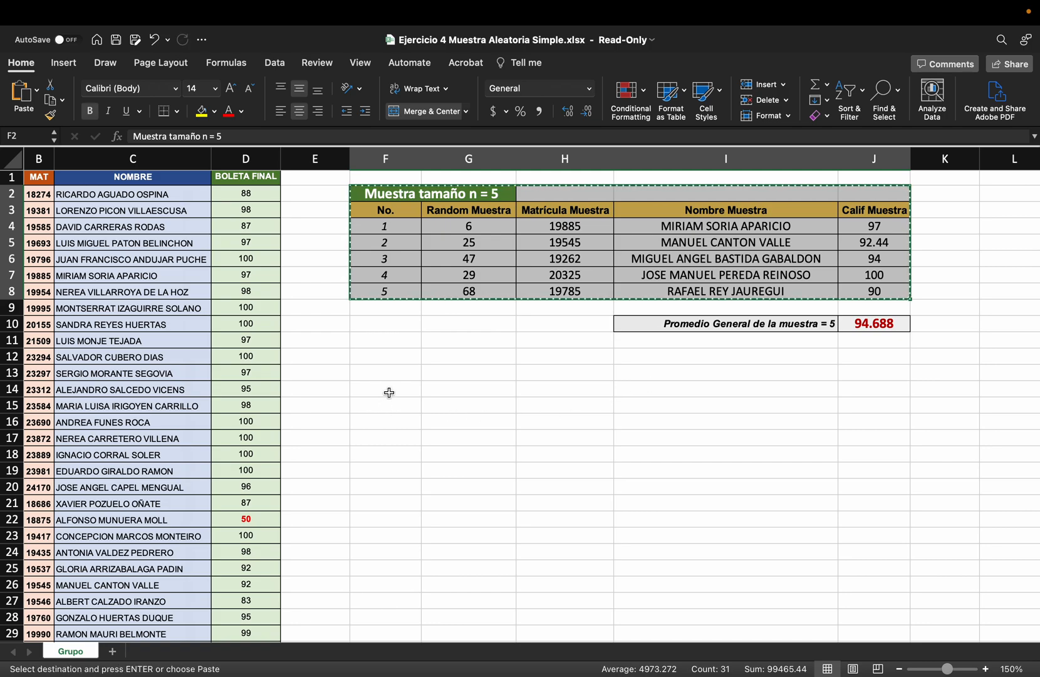
{"action": "left_click", "coordinate": [391, 393]}
{"action": "key", "text": "ctrl+v"}
Change the copied table's title in F14 to "Muestra tamaño n = 15"
{"action": "double_click", "coordinate": [487, 389]}
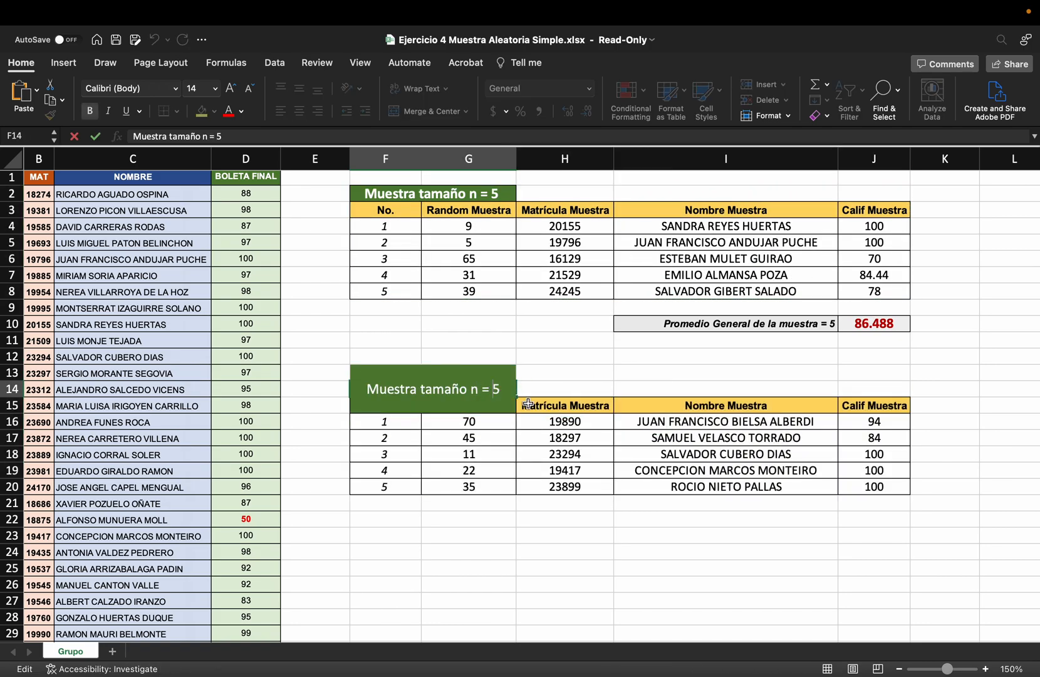
{"action": "key", "text": "BackSpace"}
{"action": "type", "text": "15"}
{"action": "key", "text": "Return"}
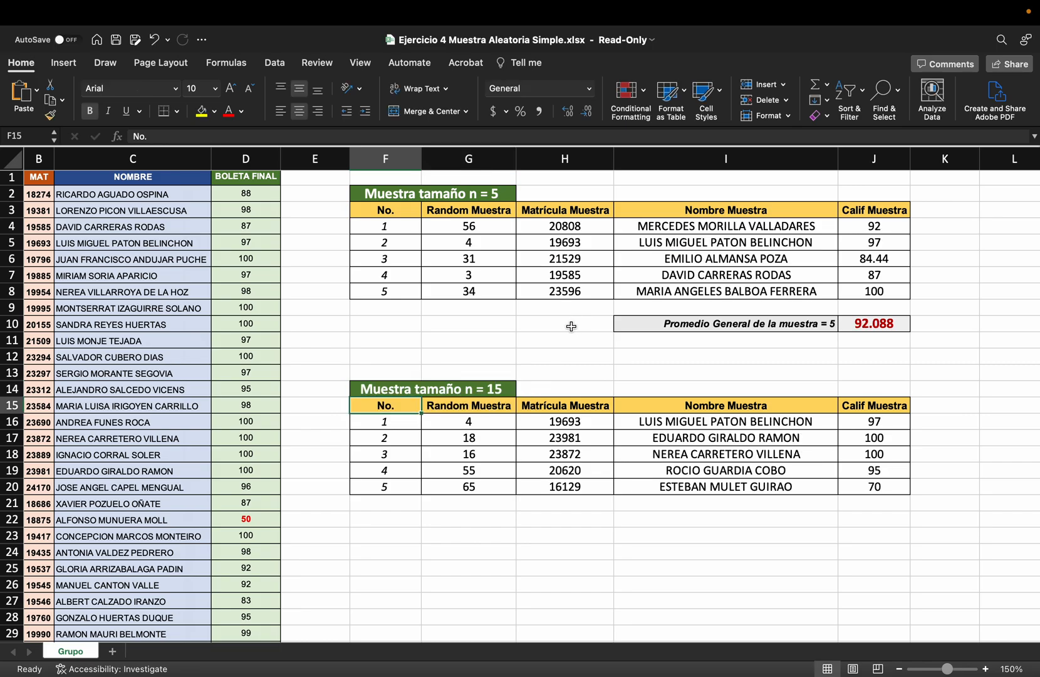
Fill the second table's rows F16:J20 down through row 30 to obtain 15 students, and check its random numbers
{"action": "scroll", "coordinate": [572, 327], "scroll_direction": "down", "scroll_amount": 3}
{"action": "left_click_drag", "start_coordinate": [386, 322], "coordinate": [874, 386]}
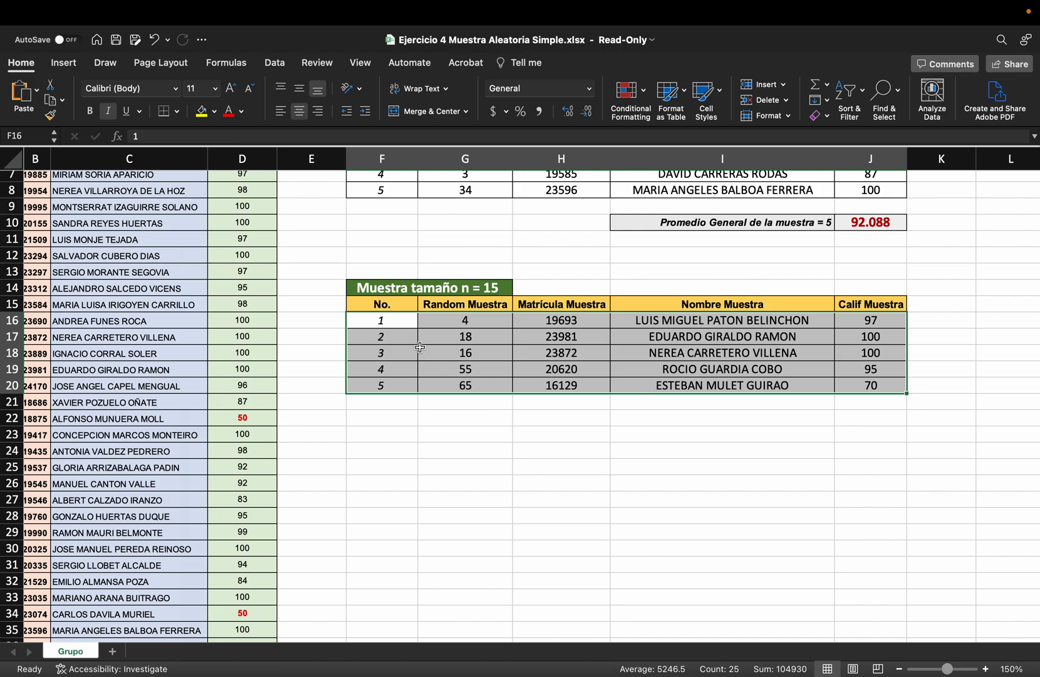
{"action": "left_click_drag", "start_coordinate": [907, 393], "coordinate": [901, 515]}
{"action": "scroll", "coordinate": [904, 523], "scroll_direction": "down", "scroll_amount": 2}
{"action": "scroll", "coordinate": [856, 442], "scroll_direction": "up", "scroll_amount": 3}
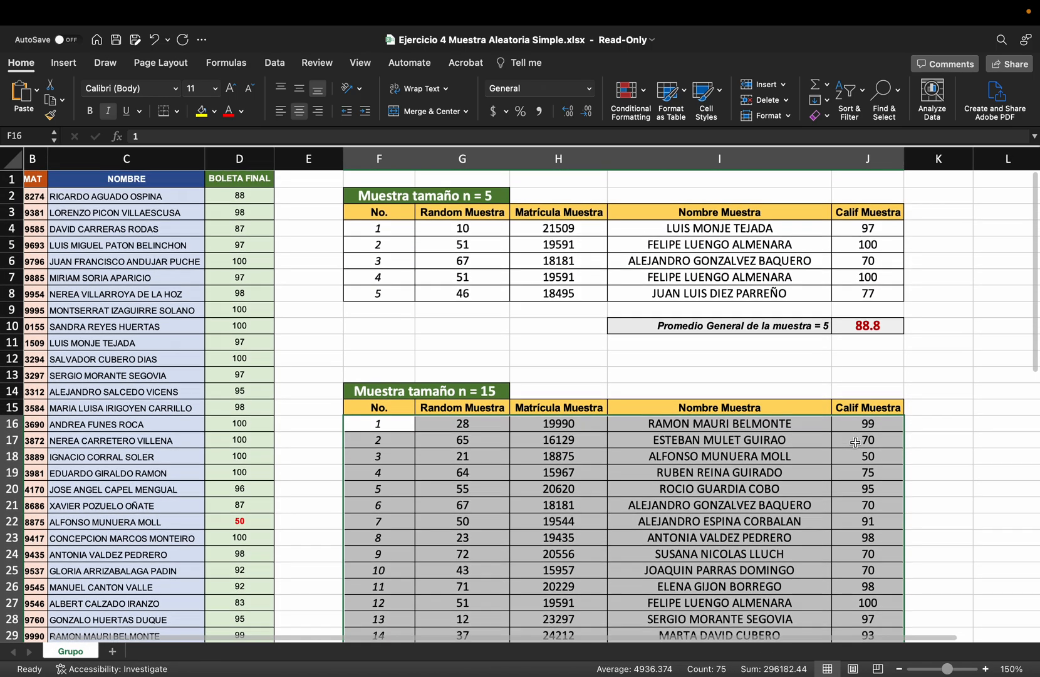
{"action": "scroll", "coordinate": [792, 360], "scroll_direction": "down", "scroll_amount": 5}
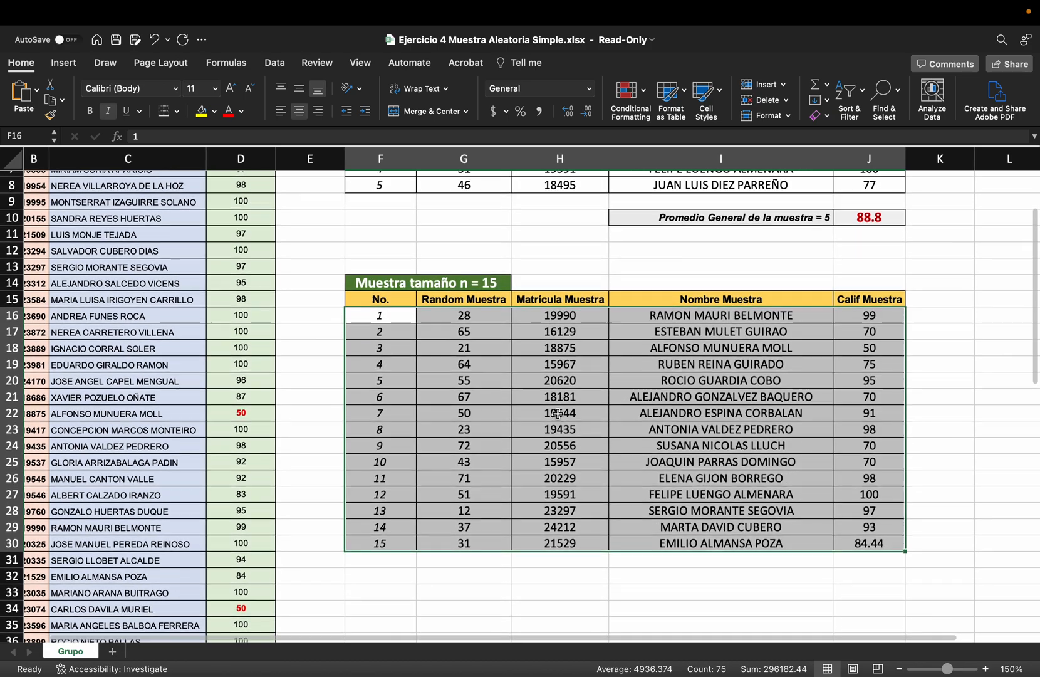
{"action": "scroll", "coordinate": [557, 414], "scroll_direction": "down", "scroll_amount": 1}
{"action": "left_click_drag", "start_coordinate": [464, 293], "coordinate": [469, 523]}
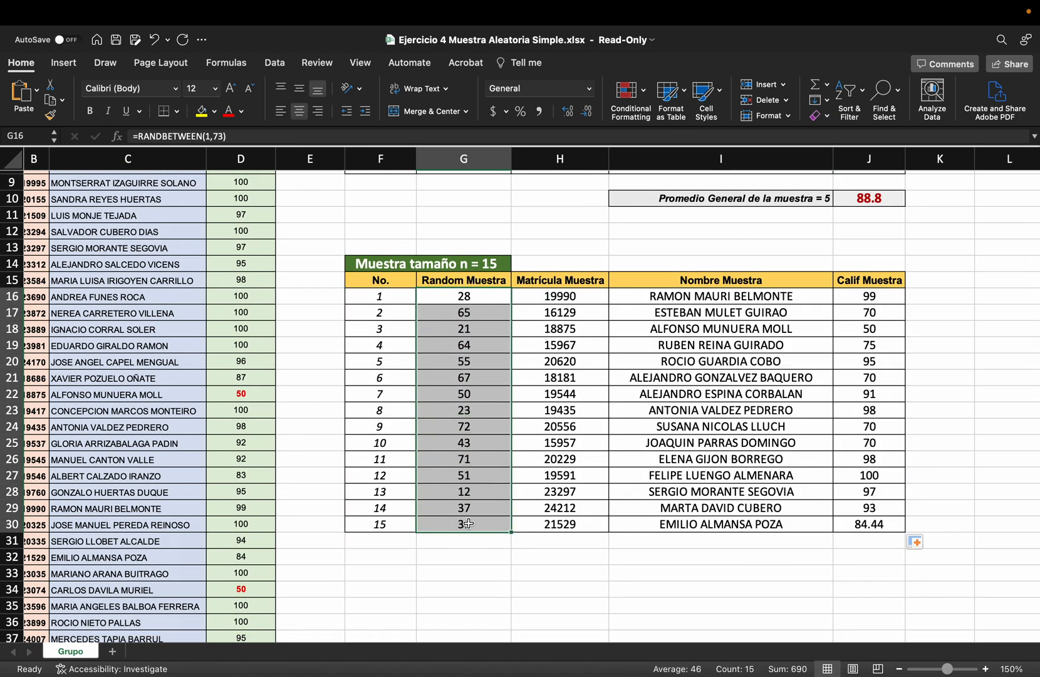
{"action": "left_click", "coordinate": [947, 376]}
Copy the sample average label and its cell from I10:J10 to I32:J32, below the 15-student table
{"action": "scroll", "coordinate": [711, 320], "scroll_direction": "up", "scroll_amount": 5}
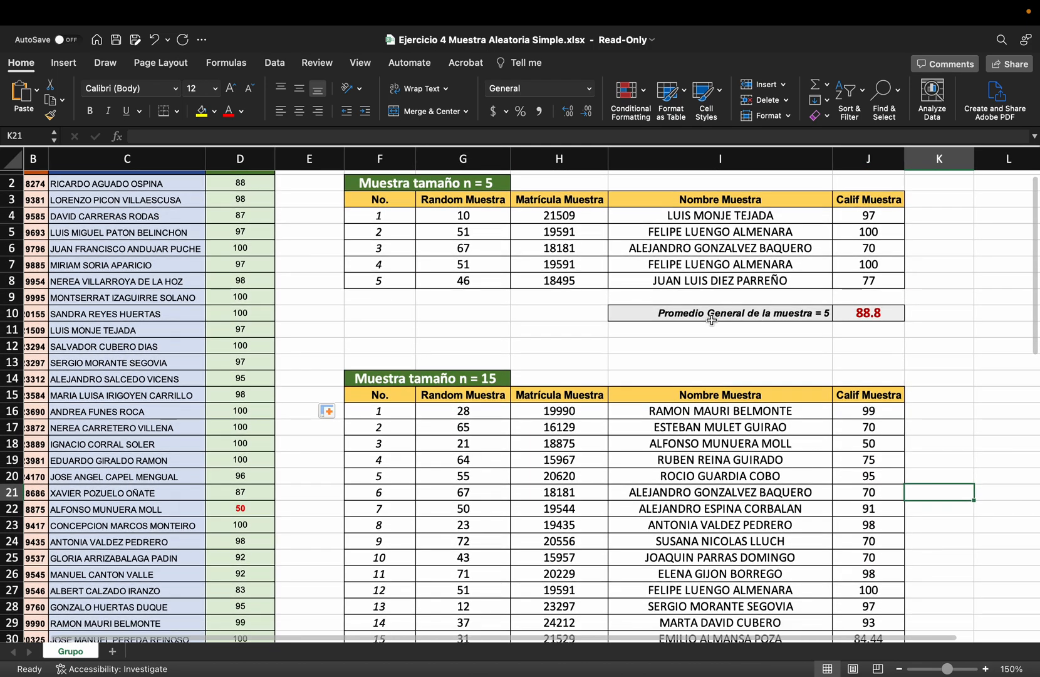
{"action": "left_click_drag", "start_coordinate": [712, 313], "coordinate": [843, 314]}
{"action": "key", "text": "cmd+c"}
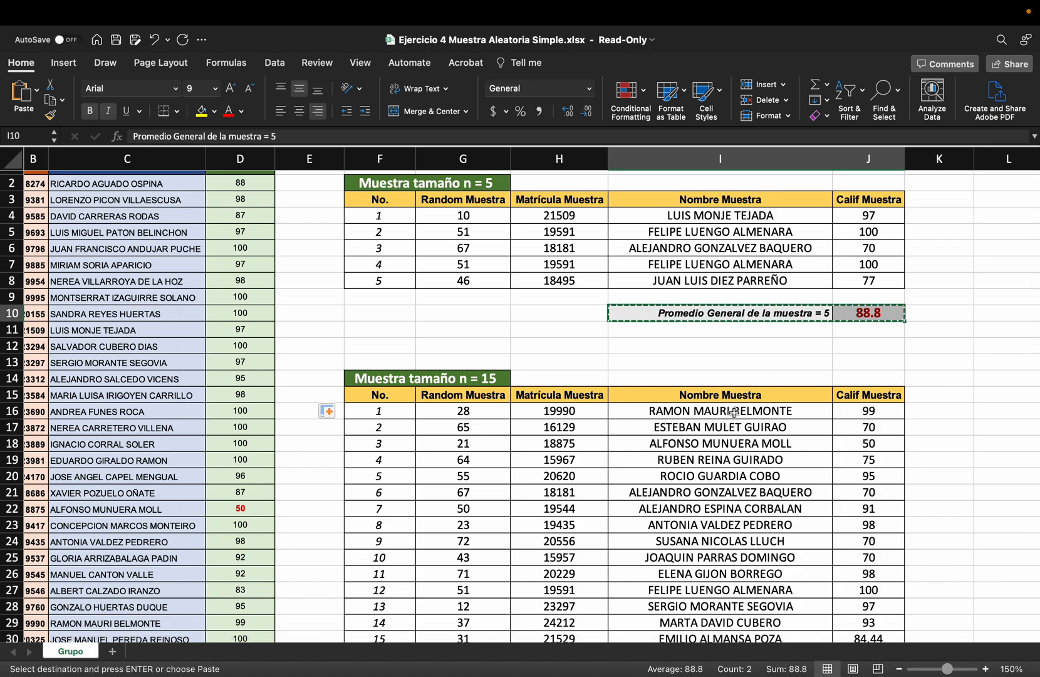
{"action": "scroll", "coordinate": [733, 412], "scroll_direction": "down", "scroll_amount": 10}
{"action": "left_click", "coordinate": [720, 443]}
{"action": "key", "text": "cmd+v"}
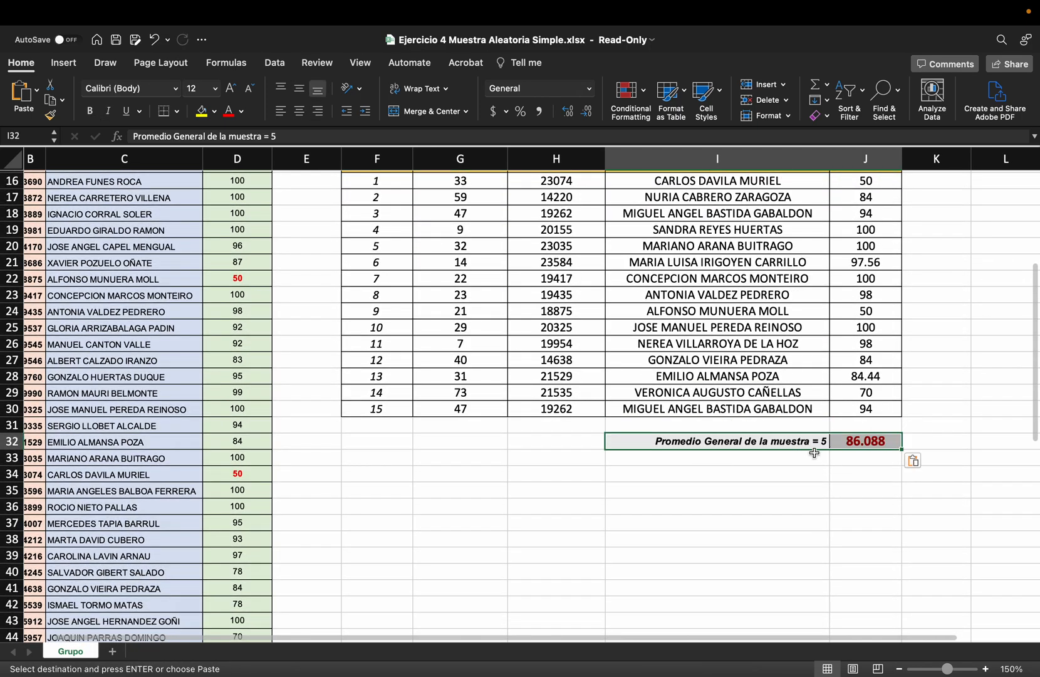
Replace the copied formula in J32 with the AVERAGE of the 15 sample grades in J16:J30
{"action": "left_click", "coordinate": [859, 442]}
{"action": "key", "text": "Delete"}
{"action": "type", "text": "=av"}
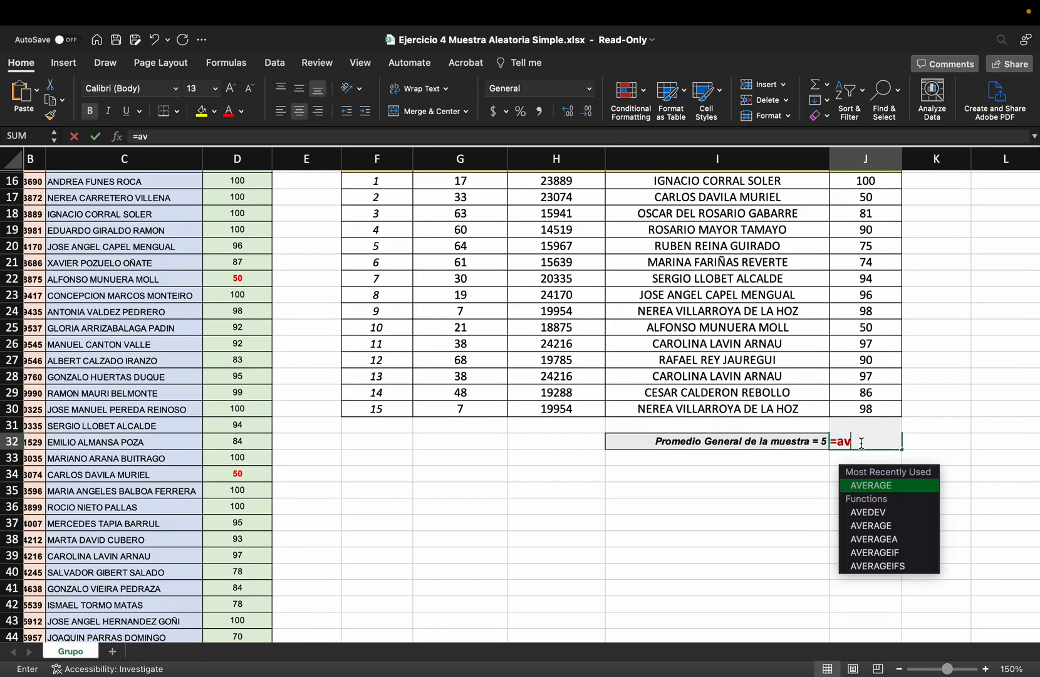
{"action": "type", "text": "er"}
{"action": "key", "text": "Tab"}
{"action": "scroll", "coordinate": [874, 351], "scroll_direction": "up", "scroll_amount": 5}
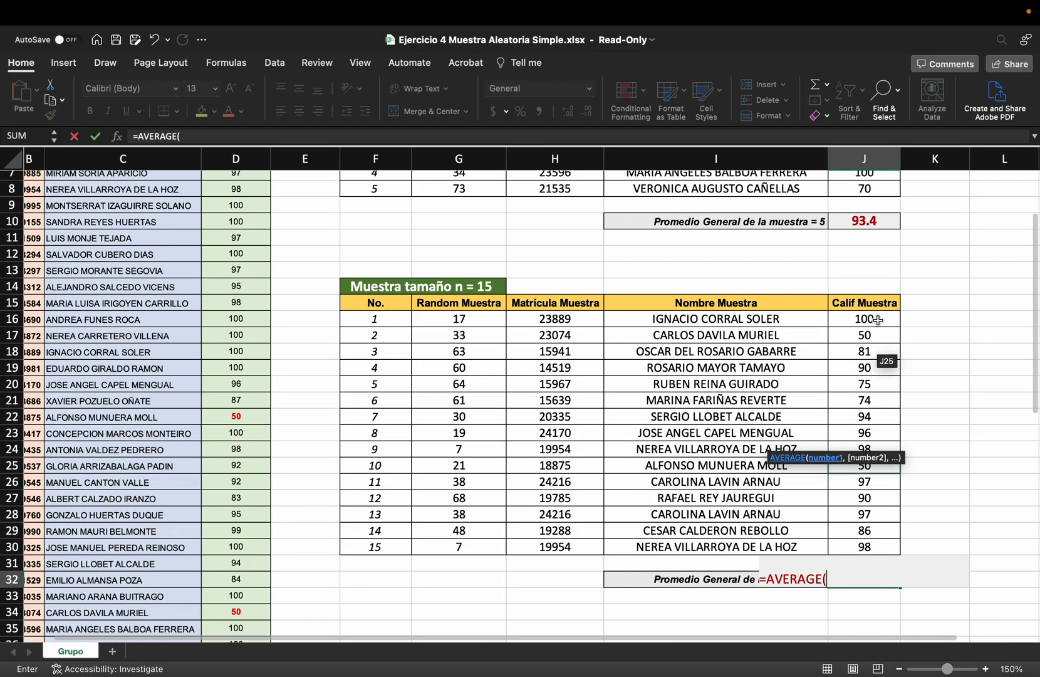
{"action": "left_click_drag", "start_coordinate": [865, 318], "coordinate": [862, 550]}
{"action": "key", "text": "Return"}
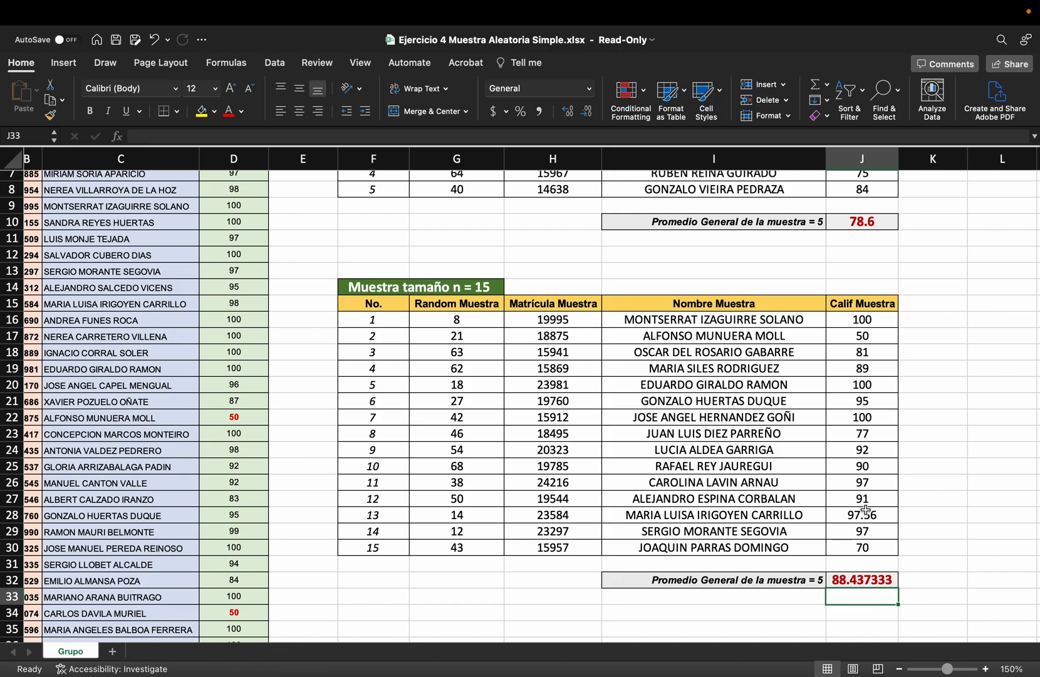
Recalculate the sheet repeatedly to draw new samples and compare the averages of the 5-student and 15-student samples
{"action": "scroll", "coordinate": [949, 445], "scroll_direction": "up", "scroll_amount": 1}
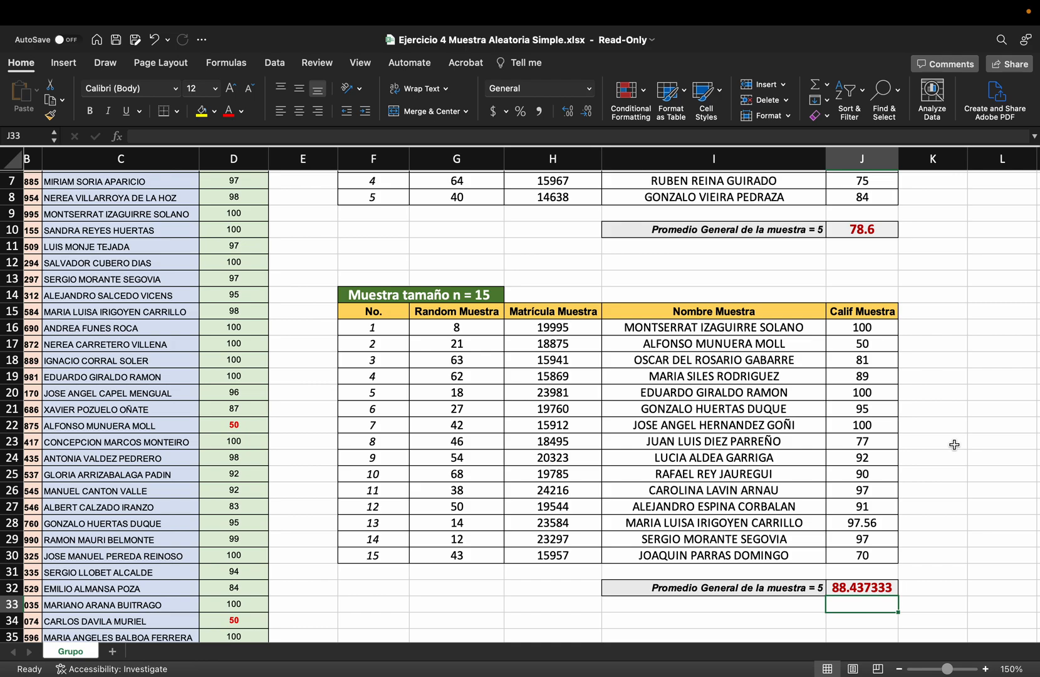
{"action": "key", "text": "Delete"}
{"action": "key", "text": "Delete"}
{"action": "key", "text": "Delete"}
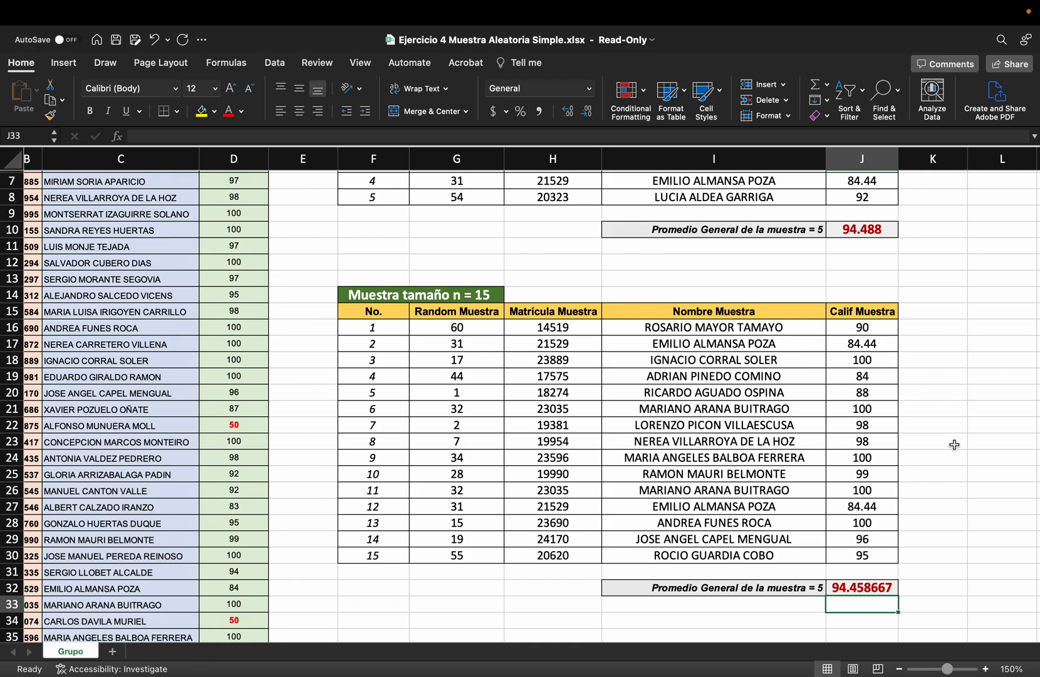
{"action": "key", "text": "Delete"}
{"action": "key", "text": "Delete"}
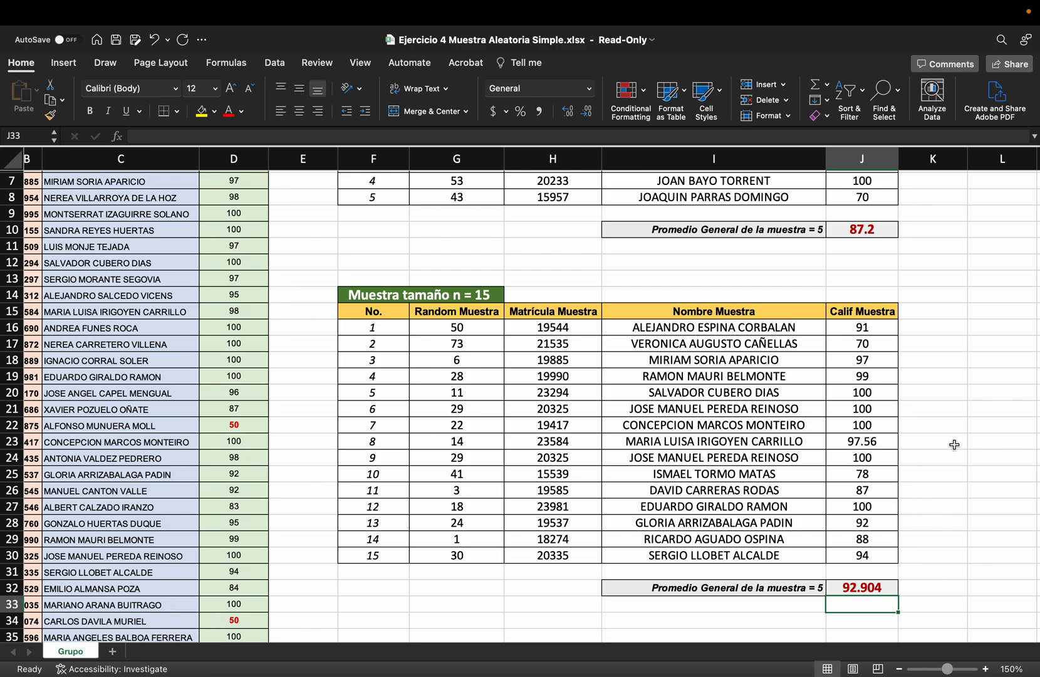
{"action": "key", "text": "Delete"}
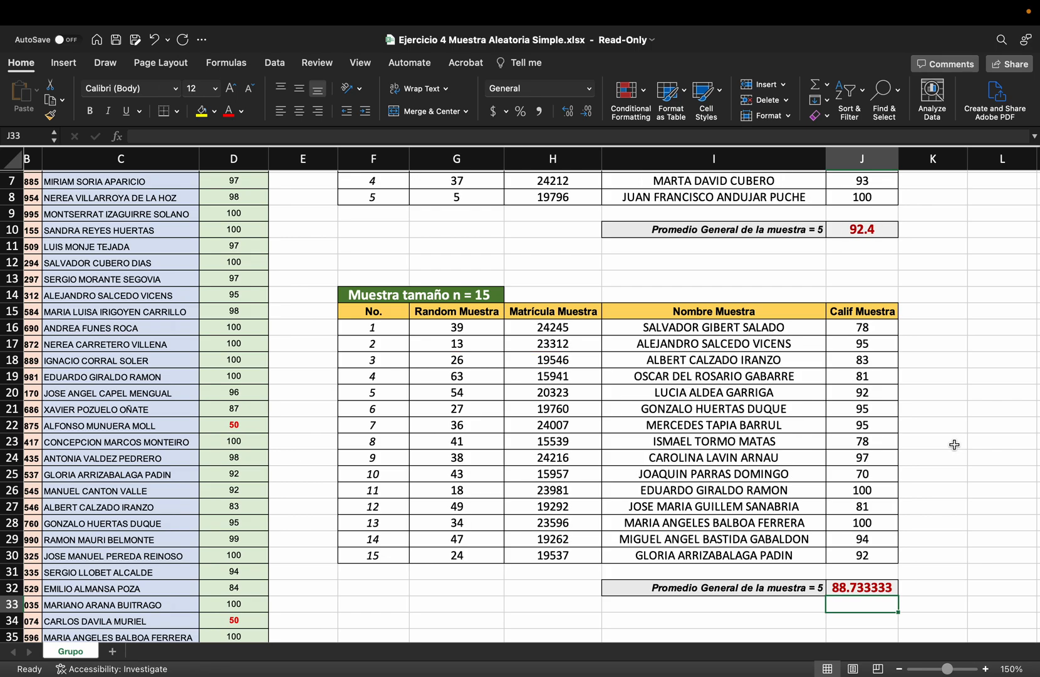
{"action": "key", "text": "Delete"}
{"action": "key", "text": "Delete"}
{"action": "key", "text": "Delete"}
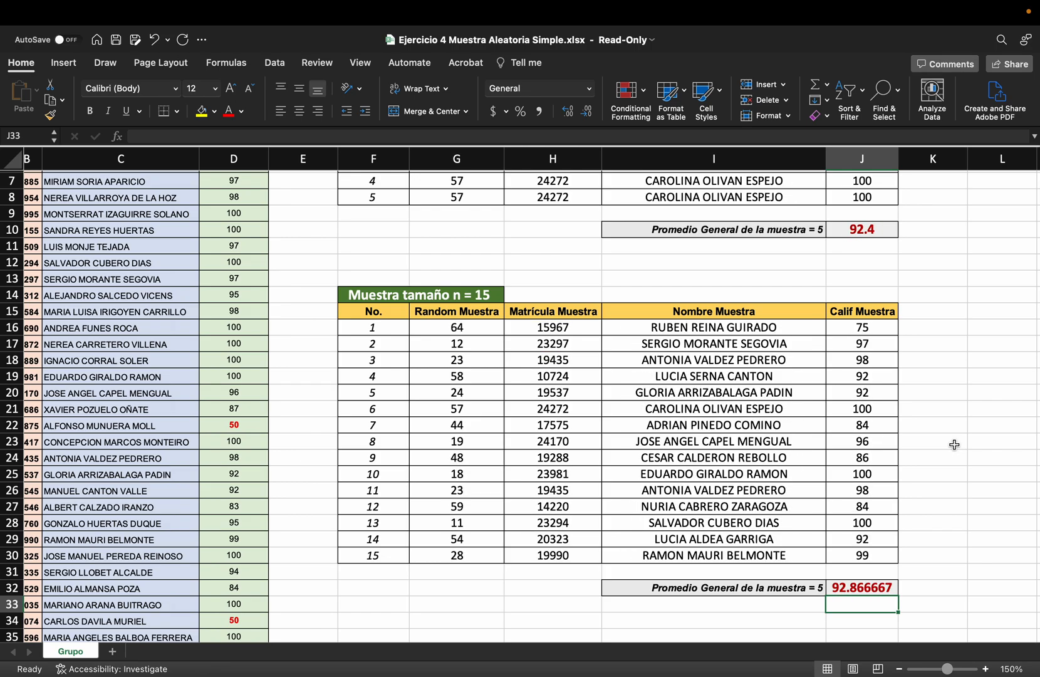
{"action": "key", "text": "Delete"}
{"action": "key", "text": "Delete"}
{"action": "key", "text": "Delete"}
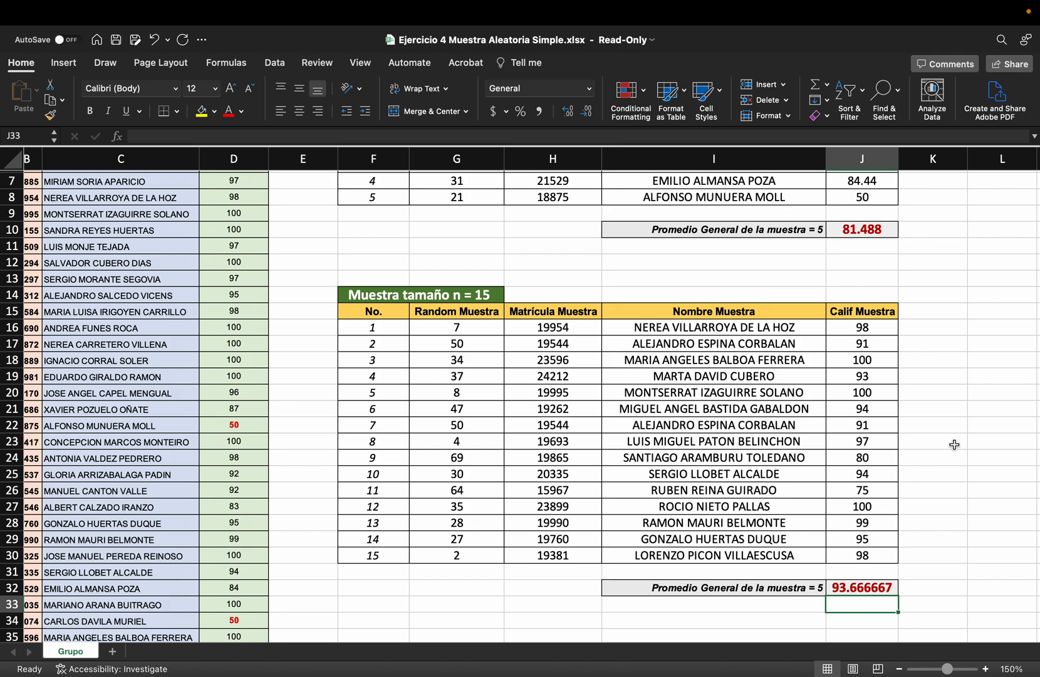
{"action": "key", "text": "Delete"}
{"action": "key", "text": "Delete"}
{"action": "key", "text": "Delete"}
{"action": "key", "text": "Delete"}
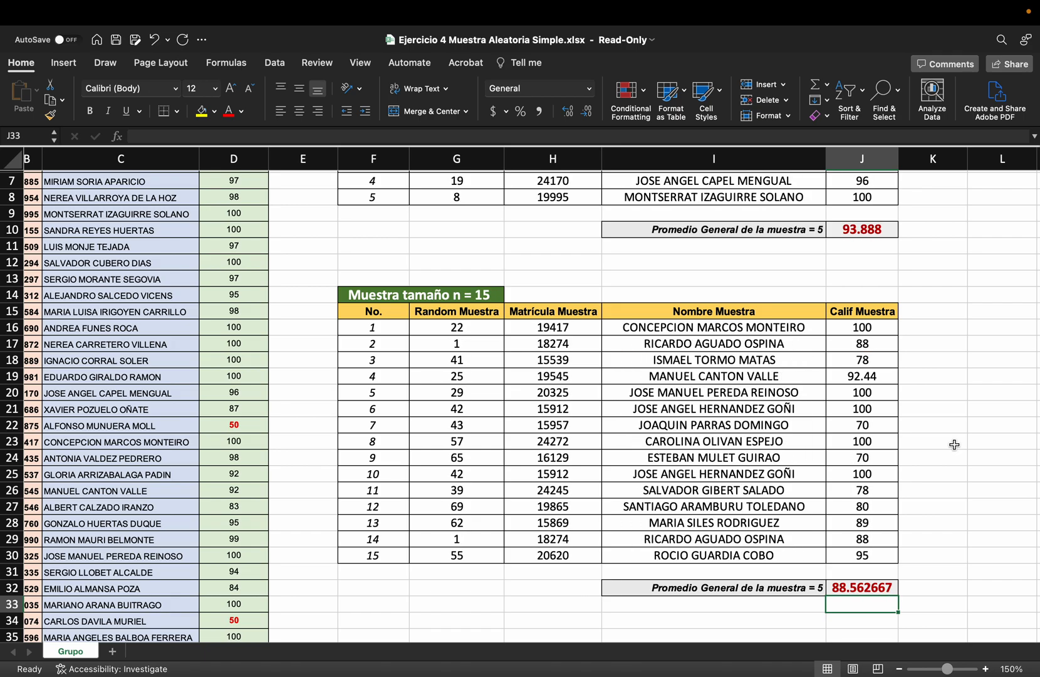
{"action": "key", "text": "Delete"}
{"action": "key", "text": "Delete"}
{"action": "key", "text": "Delete"}
{"action": "key", "text": "Delete"}
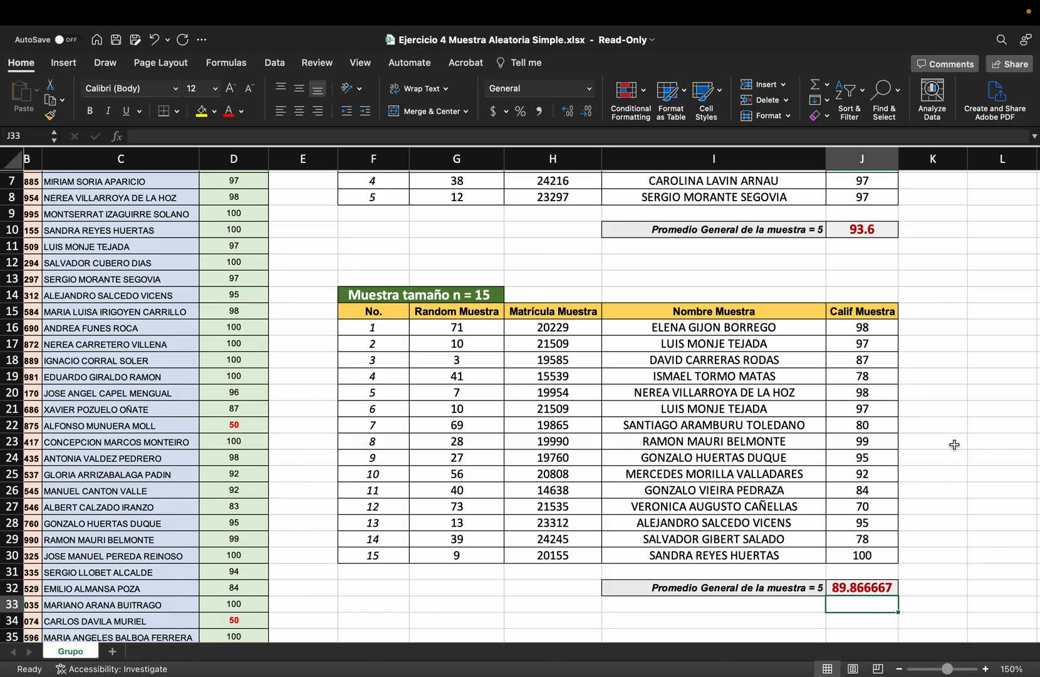
{"action": "key", "text": "Delete"}
{"action": "key", "text": "Delete"}
{"action": "key", "text": "Delete"}
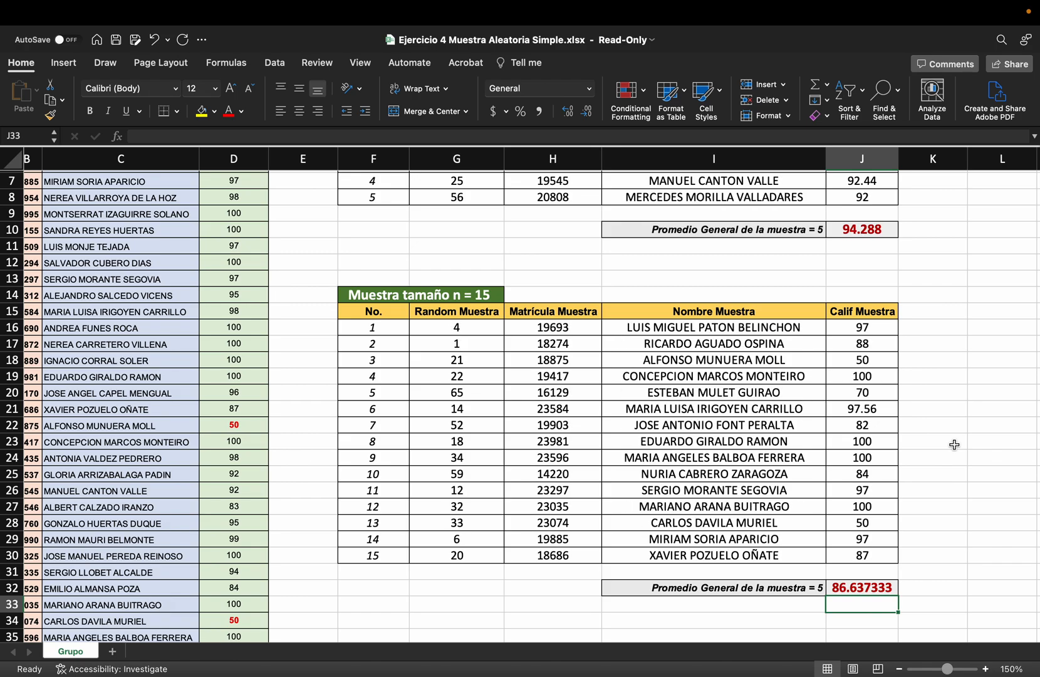
{"action": "key", "text": "Delete"}
{"action": "key", "text": "Delete"}
{"action": "key", "text": "Delete"}
{"action": "key", "text": "Delete"}
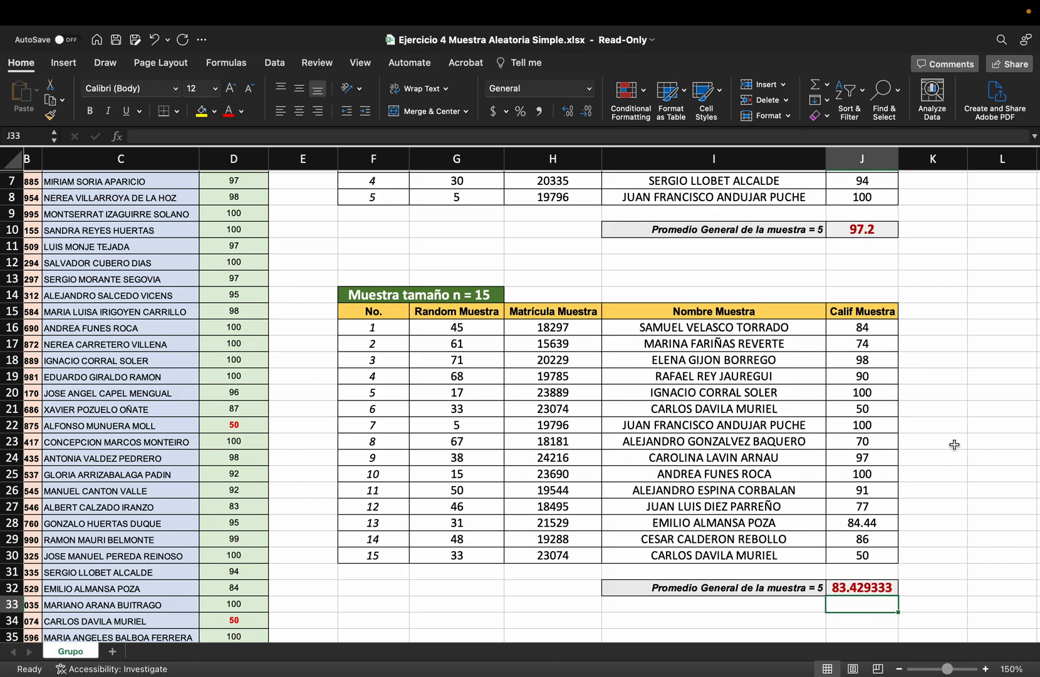
{"action": "key", "text": "Delete"}
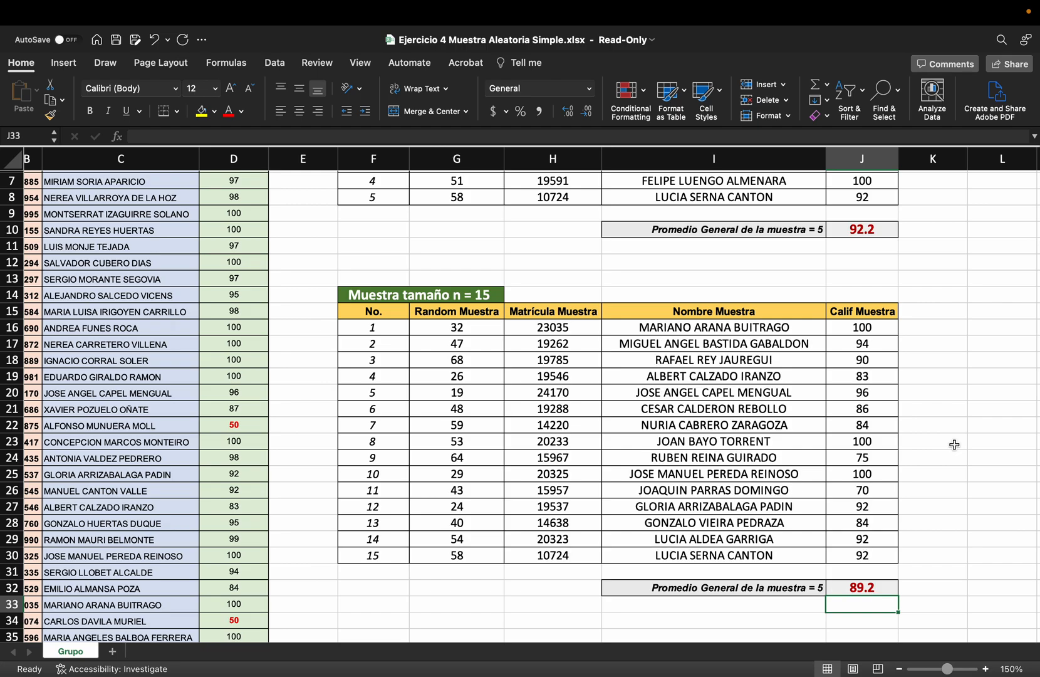
{"action": "key", "text": "Delete"}
{"action": "key", "text": "Delete"}
{"action": "key", "text": "Delete"}
{"action": "key", "text": "Delete"}
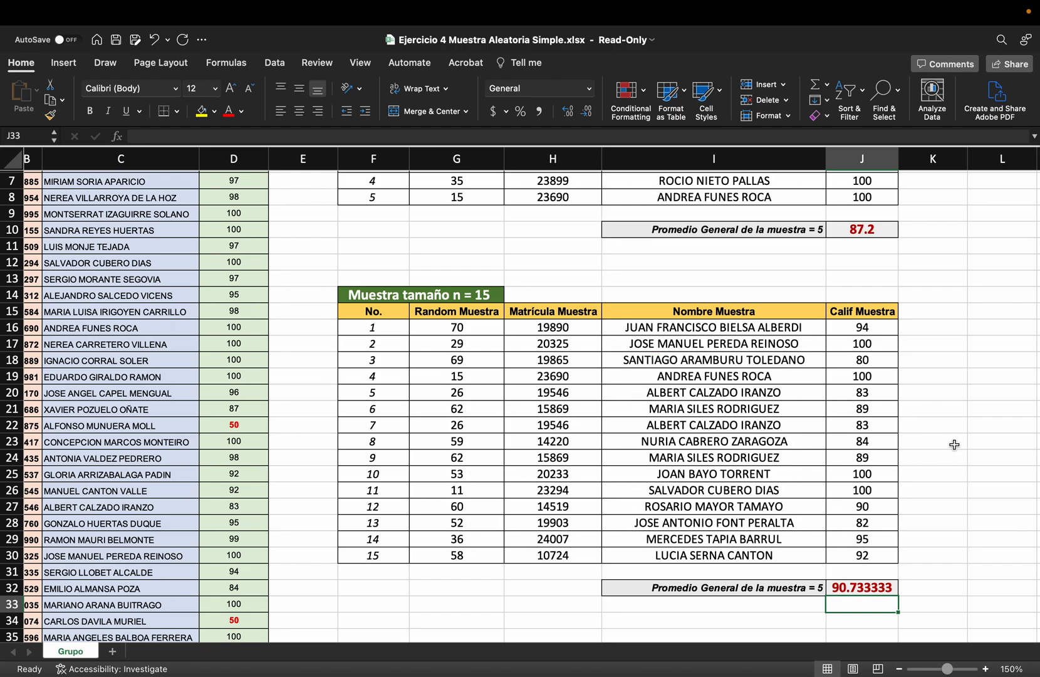
{"action": "key", "text": "Delete"}
{"action": "key", "text": "Delete"}
{"action": "key", "text": "Delete"}
{"action": "key", "text": "Delete"}
{"action": "key", "text": "Delete"}
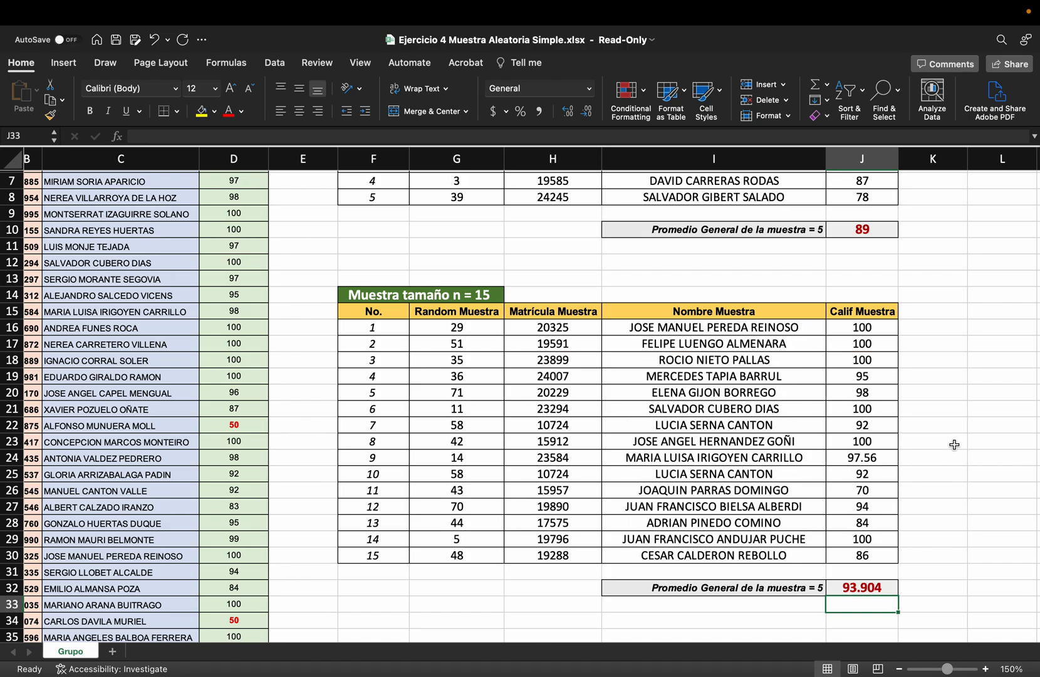
Copy the whole 15-student sample table F14:J30 to the area starting at F37
{"action": "left_click", "coordinate": [952, 313]}
{"action": "scroll", "coordinate": [939, 410], "scroll_direction": "down", "scroll_amount": 1}
{"action": "scroll", "coordinate": [938, 411], "scroll_direction": "down", "scroll_amount": 5}
{"action": "left_click_drag", "start_coordinate": [385, 218], "coordinate": [868, 480]}
{"action": "key", "text": "cmd+c"}
{"action": "scroll", "coordinate": [541, 431], "scroll_direction": "down", "scroll_amount": 1}
{"action": "scroll", "coordinate": [542, 431], "scroll_direction": "down", "scroll_amount": 5}
{"action": "left_click", "coordinate": [383, 366]}
{"action": "key", "text": "cmd+v"}
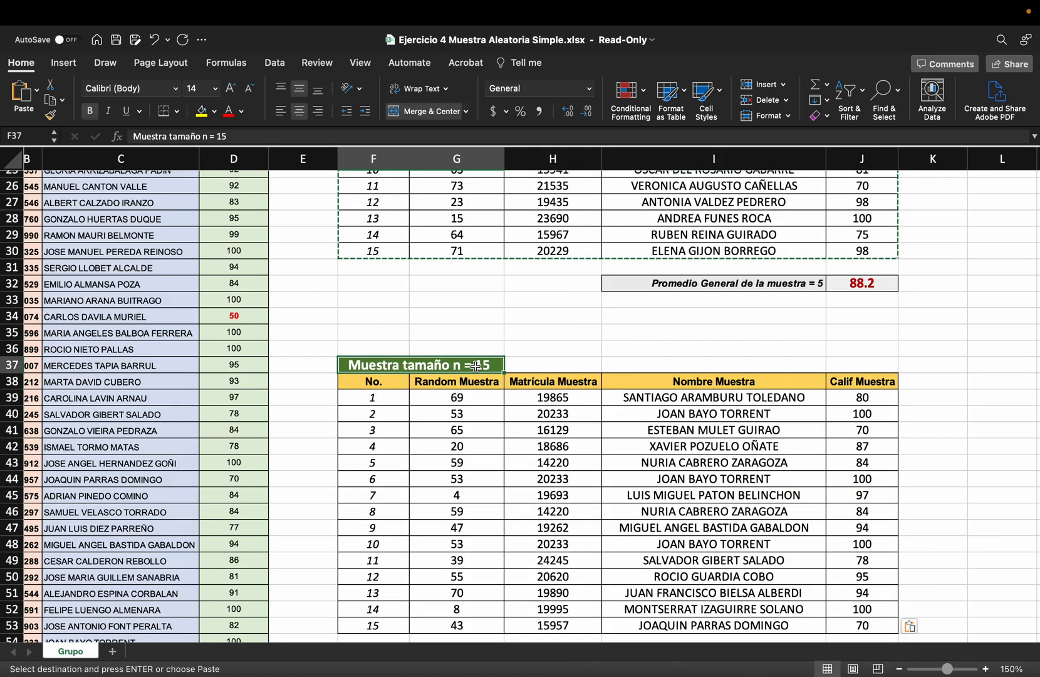
Change the third table's title in F37 to "Muestra tamaño n = 30"
{"action": "double_click", "coordinate": [476, 365]}
{"action": "key", "text": "BackSpace"}
{"action": "key", "text": "BackSpace"}
{"action": "type", "text": "30"}
{"action": "key", "text": "Return"}
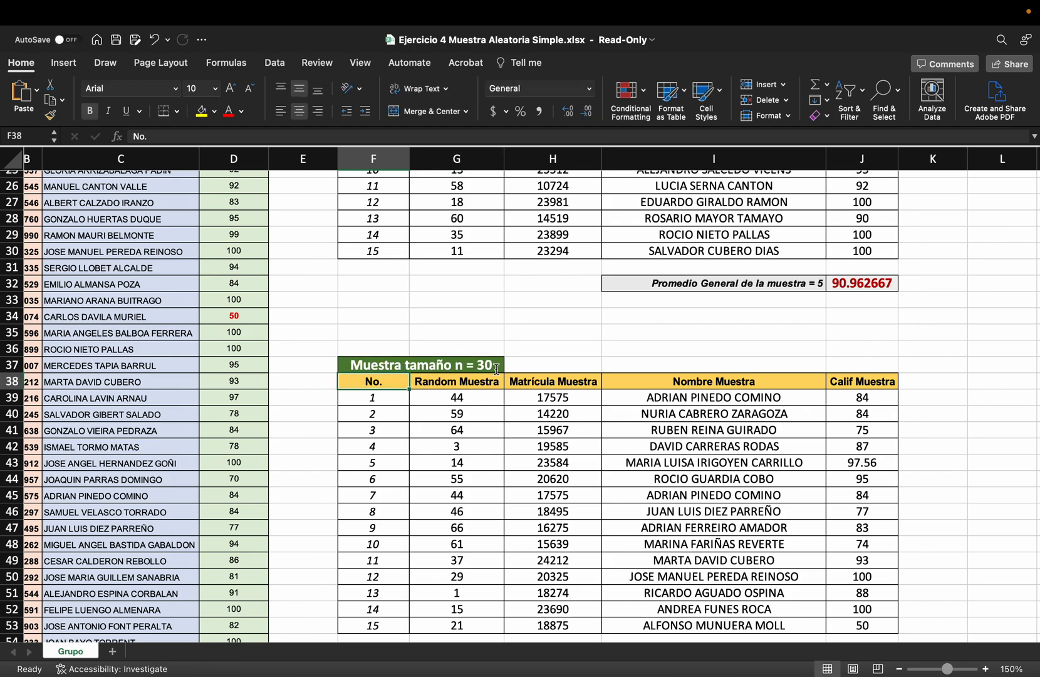
Select the 15 sample rows F39:J53 below the headers of the n = 30 table
{"action": "scroll", "coordinate": [495, 368], "scroll_direction": "down", "scroll_amount": 5}
{"action": "scroll", "coordinate": [495, 368], "scroll_direction": "right", "scroll_amount": 1}
{"action": "left_click_drag", "start_coordinate": [343, 241], "coordinate": [829, 465]}
{"action": "scroll", "coordinate": [829, 464], "scroll_direction": "down", "scroll_amount": 5}
{"action": "left_click_drag", "start_coordinate": [861, 327], "coordinate": [863, 587]}
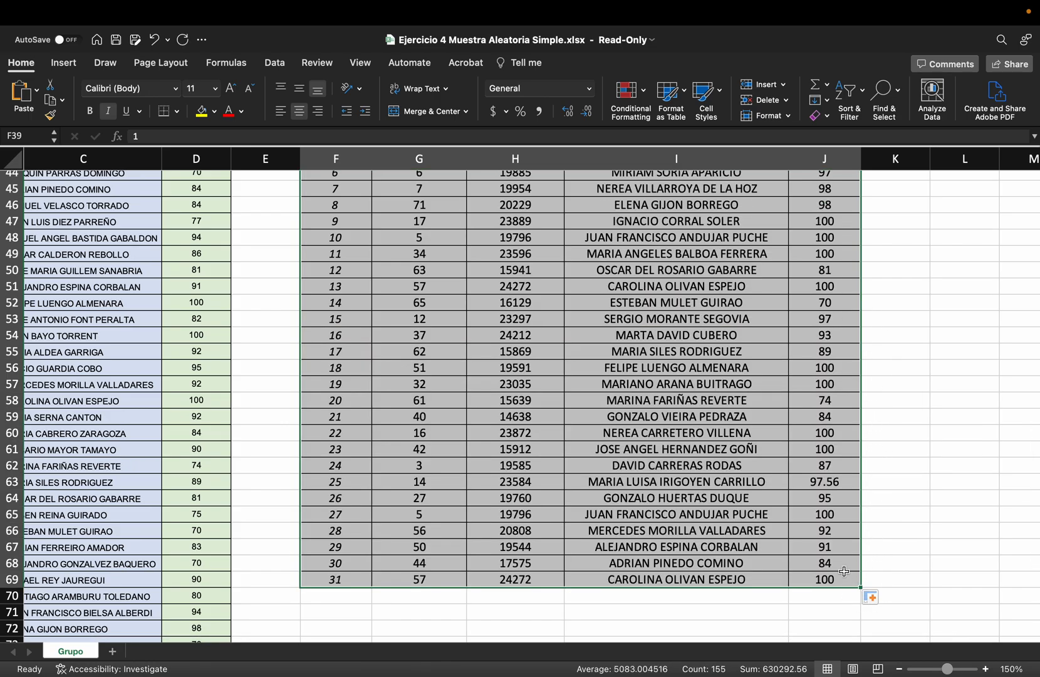
{"action": "scroll", "coordinate": [803, 395], "scroll_direction": "up", "scroll_amount": 6}
{"action": "key", "text": "super+z"}
Fill the selected sample rows down through row 68 so the third table holds 30 students, and select J71 below it
{"action": "scroll", "coordinate": [829, 476], "scroll_direction": "down", "scroll_amount": 4}
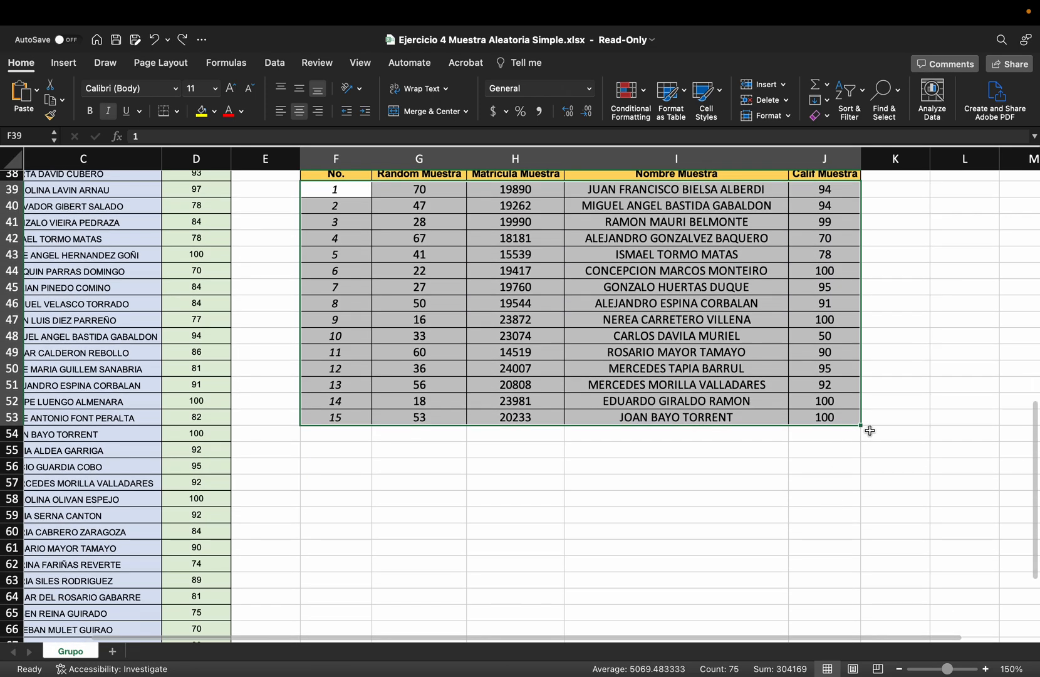
{"action": "left_click_drag", "start_coordinate": [862, 426], "coordinate": [859, 613]}
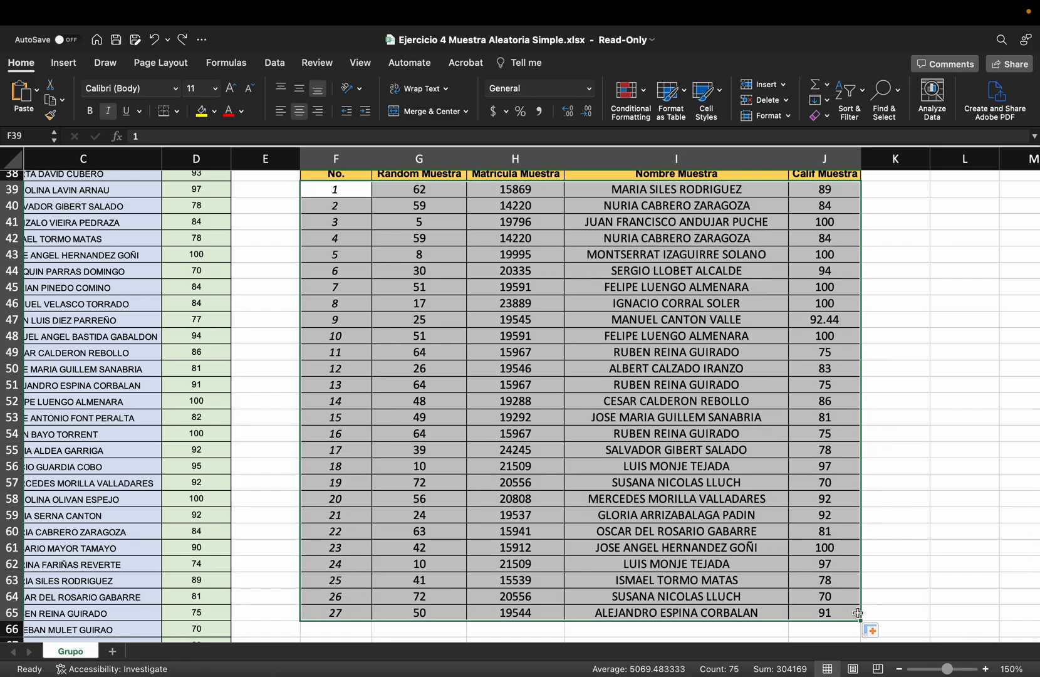
{"action": "scroll", "coordinate": [858, 613], "scroll_direction": "down", "scroll_amount": 5}
{"action": "left_click_drag", "start_coordinate": [862, 395], "coordinate": [859, 442]}
{"action": "left_click", "coordinate": [827, 483]}
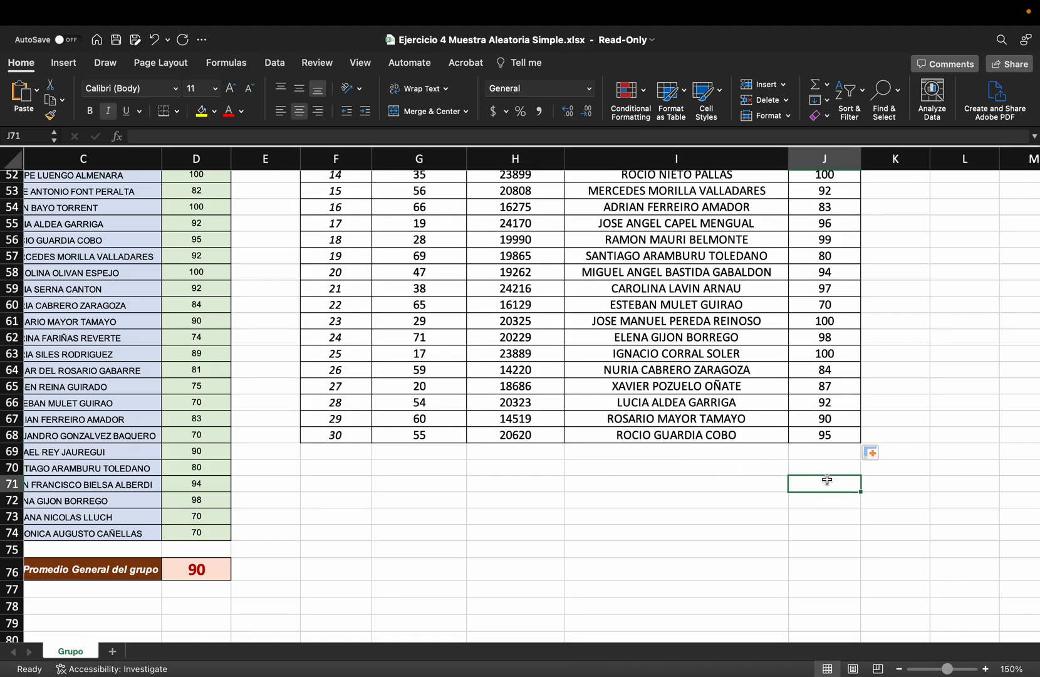
Copy the sample average row I32:J32 from the n = 15 table to I70:J70 below the n = 30 table
{"action": "scroll", "coordinate": [827, 479], "scroll_direction": "up", "scroll_amount": 10}
{"action": "left_click_drag", "start_coordinate": [743, 371], "coordinate": [817, 373]}
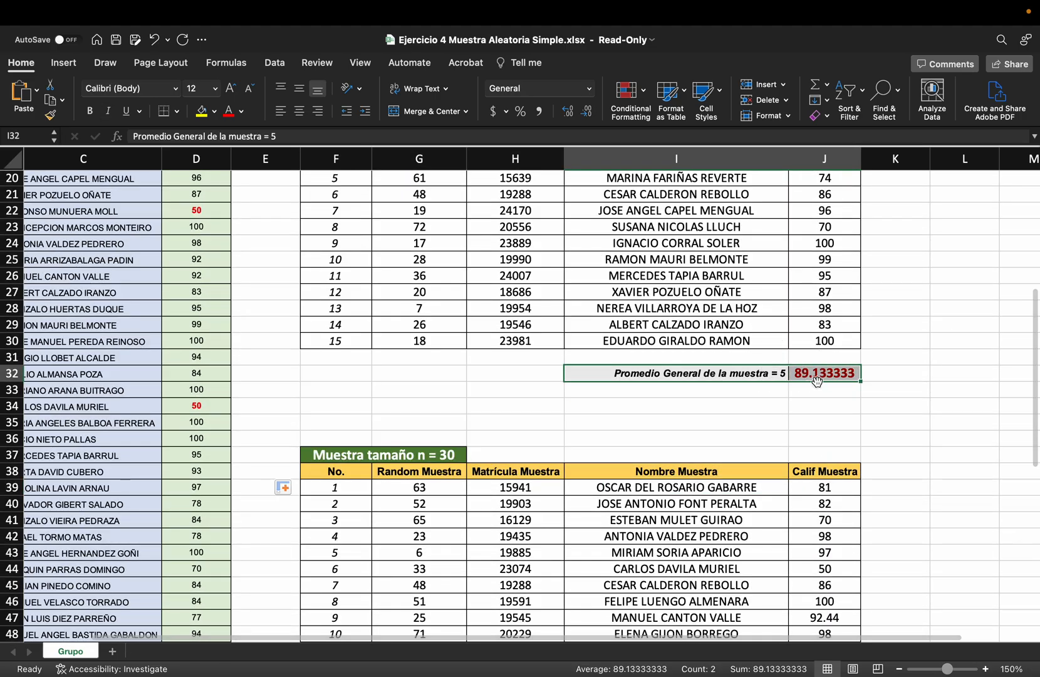
{"action": "key", "text": "cmd+c"}
{"action": "scroll", "coordinate": [714, 426], "scroll_direction": "down", "scroll_amount": 10}
{"action": "left_click", "coordinate": [726, 444]}
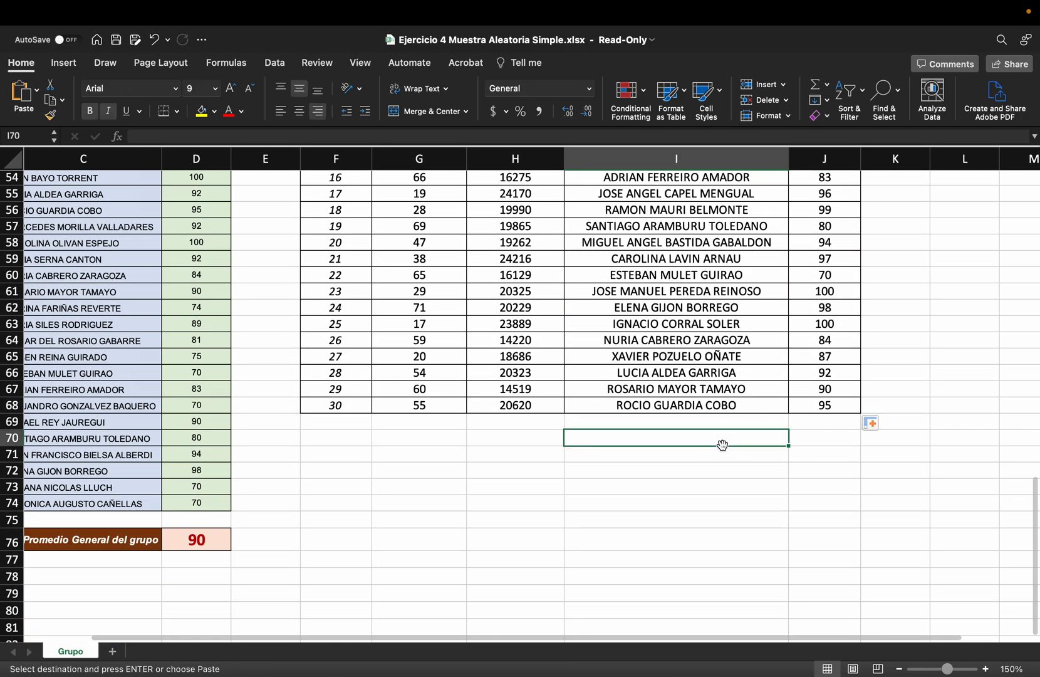
{"action": "key", "text": "cmd+v"}
Enter an AVERAGE formula in J70 covering the 30 sample grades J39:J68
{"action": "type", "text": "=aver"}
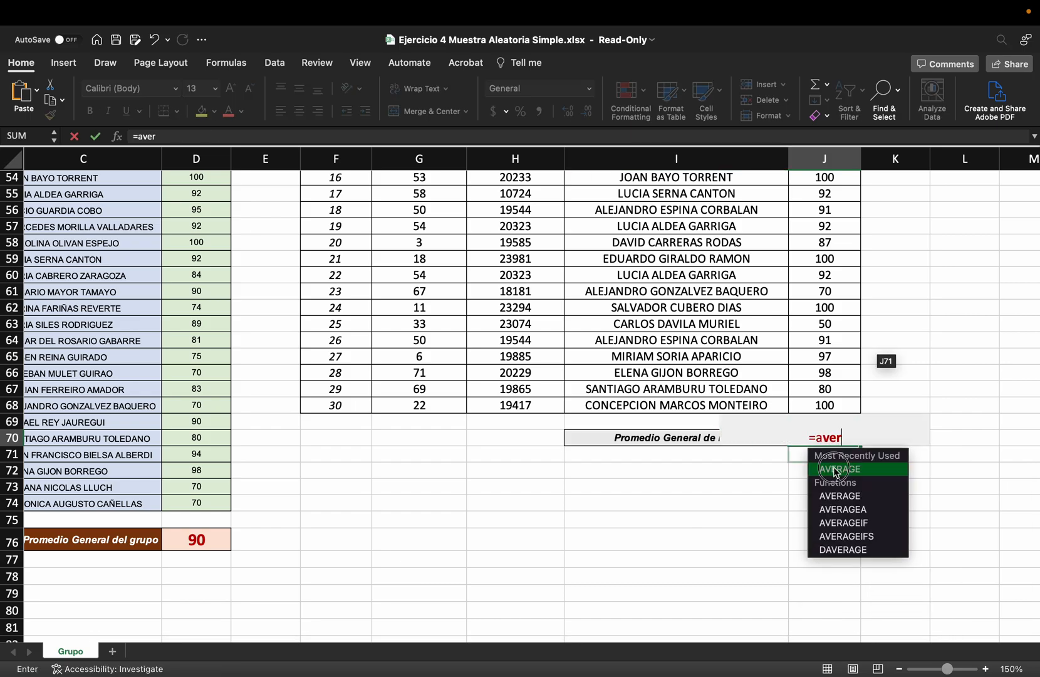
{"action": "key", "text": "Tab"}
{"action": "scroll", "coordinate": [832, 358], "scroll_direction": "up", "scroll_amount": 6}
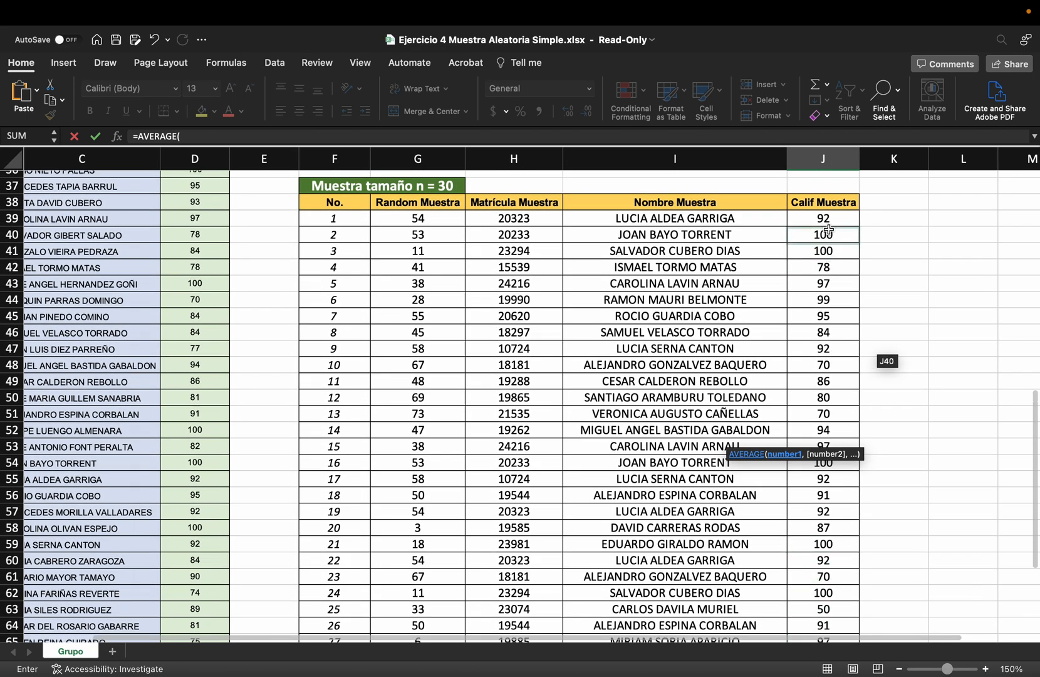
{"action": "left_click", "coordinate": [829, 219]}
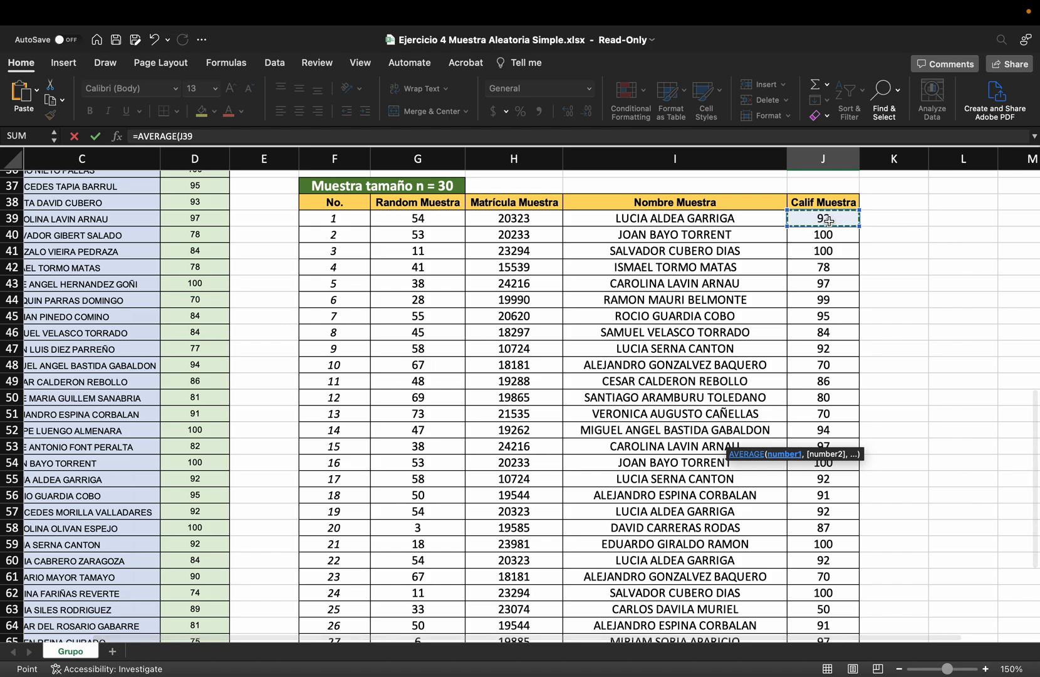
{"action": "key", "text": "cmd+shift+Down"}
{"action": "key", "text": "Return"}
Recalculate the sheet repeatedly to redraw the random samples and compare the n = 30 average with the group average
{"action": "scroll", "coordinate": [840, 351], "scroll_direction": "down", "scroll_amount": 4}
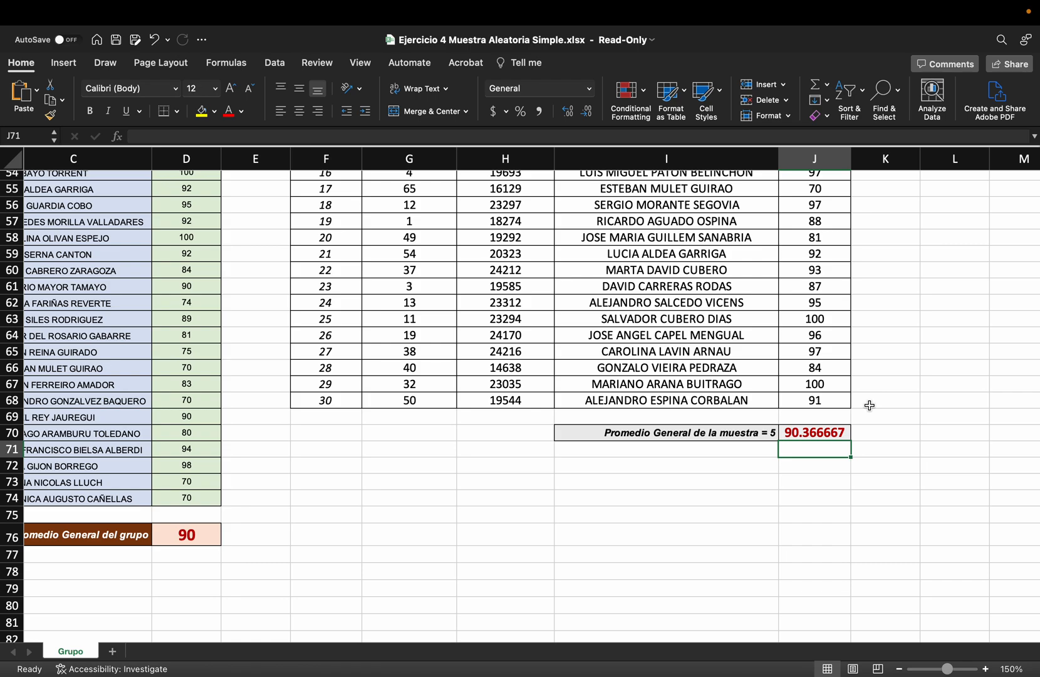
{"action": "key", "text": "F9"}
{"action": "key", "text": "F9"}
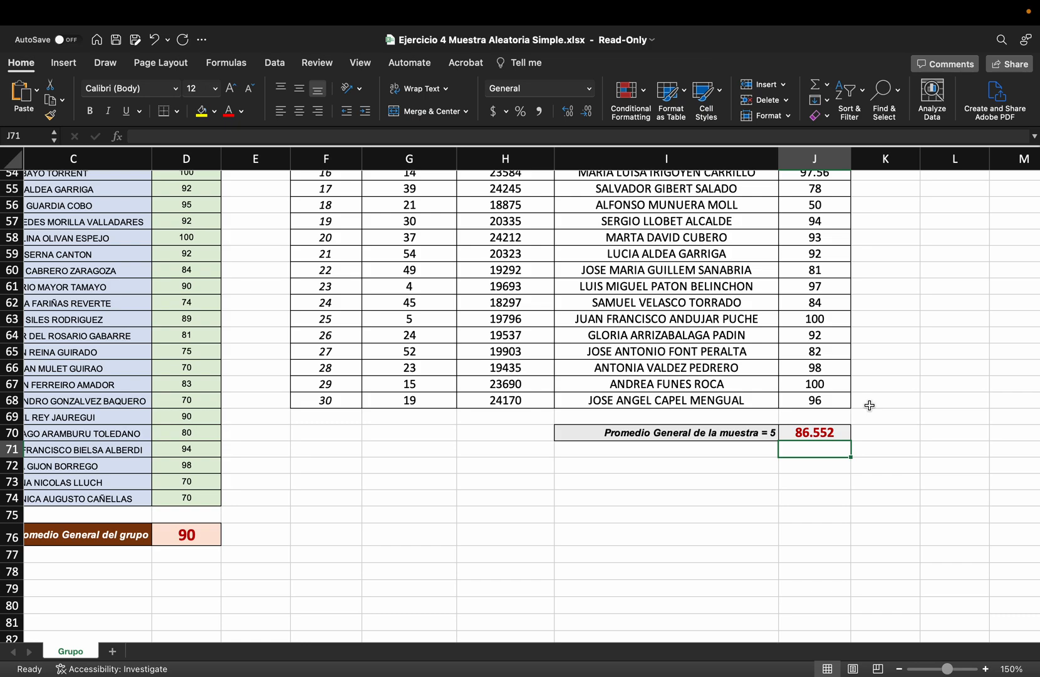
{"action": "key", "text": "F9"}
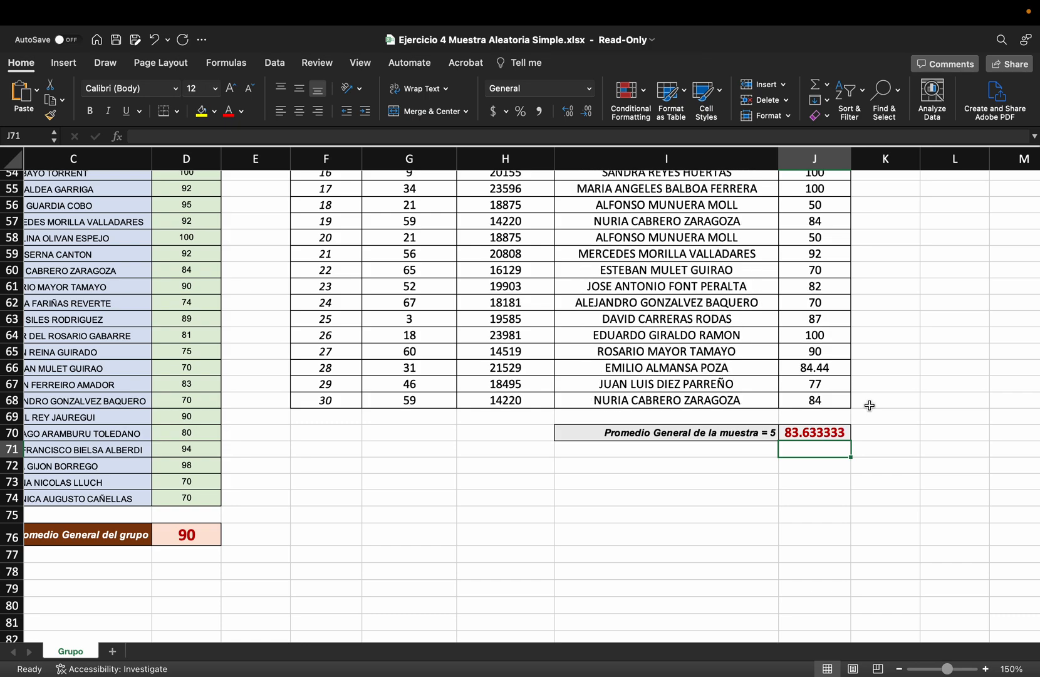
{"action": "key", "text": "F9"}
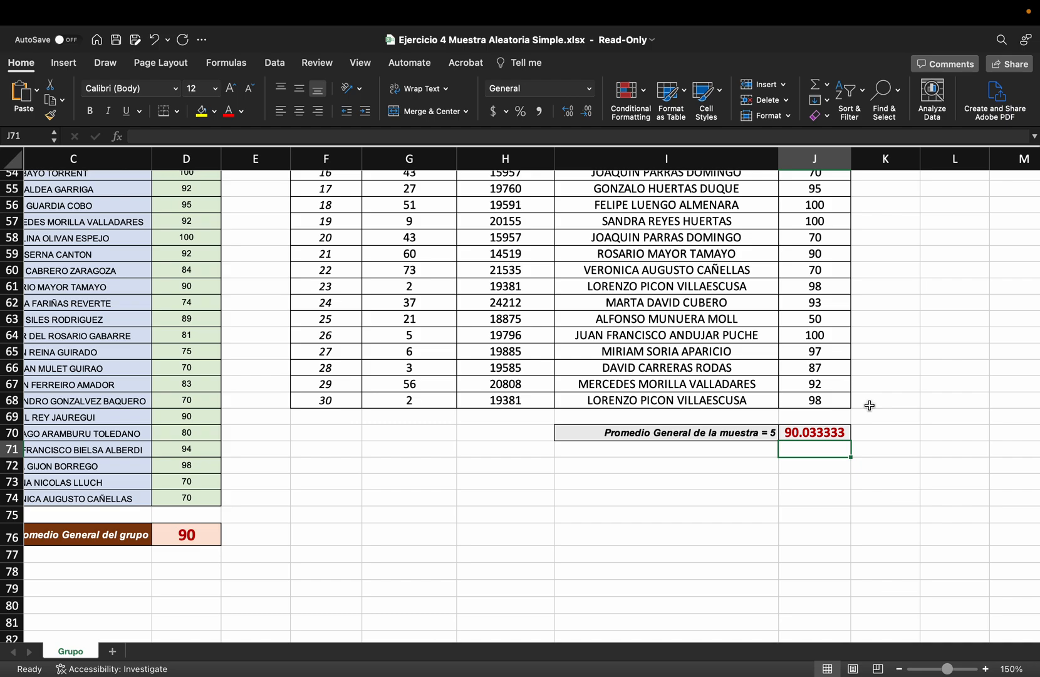
{"action": "key", "text": "F9"}
{"action": "key", "text": "F9"}
{"action": "key", "text": "F9"}
{"action": "key", "text": "F9"}
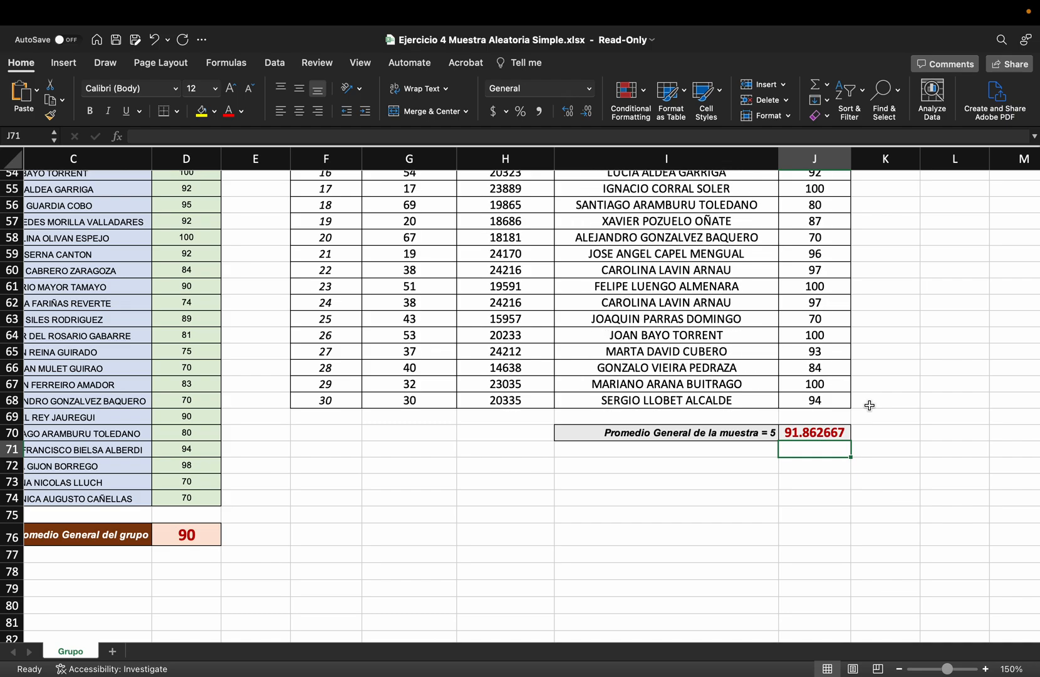
{"action": "key", "text": "F9"}
{"action": "key", "text": "F9"}
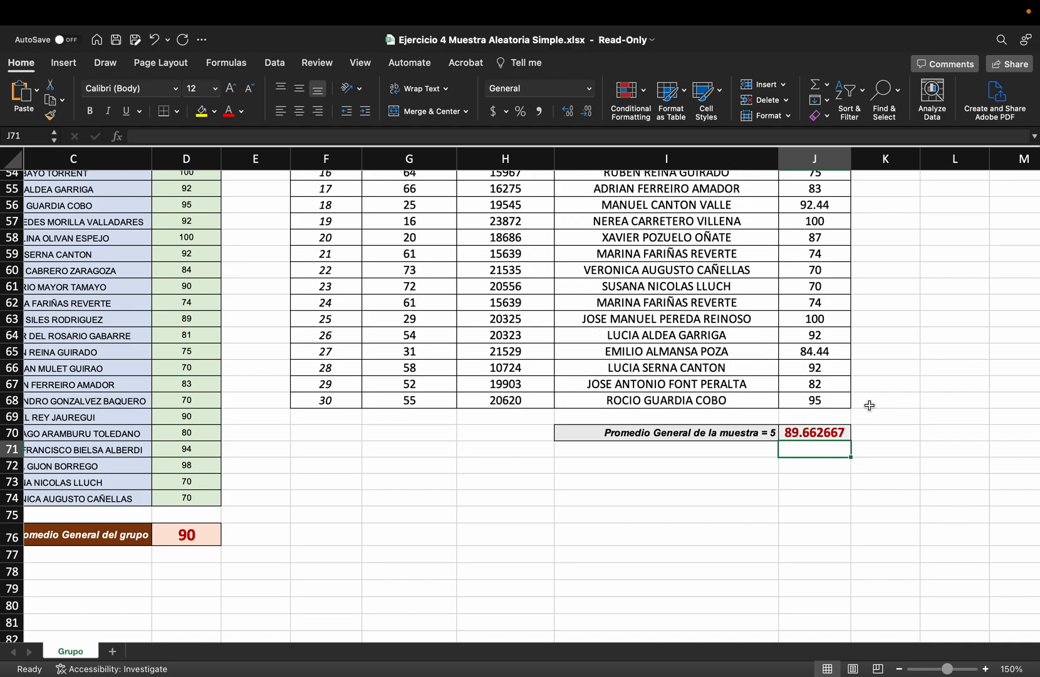
{"action": "key", "text": "F9"}
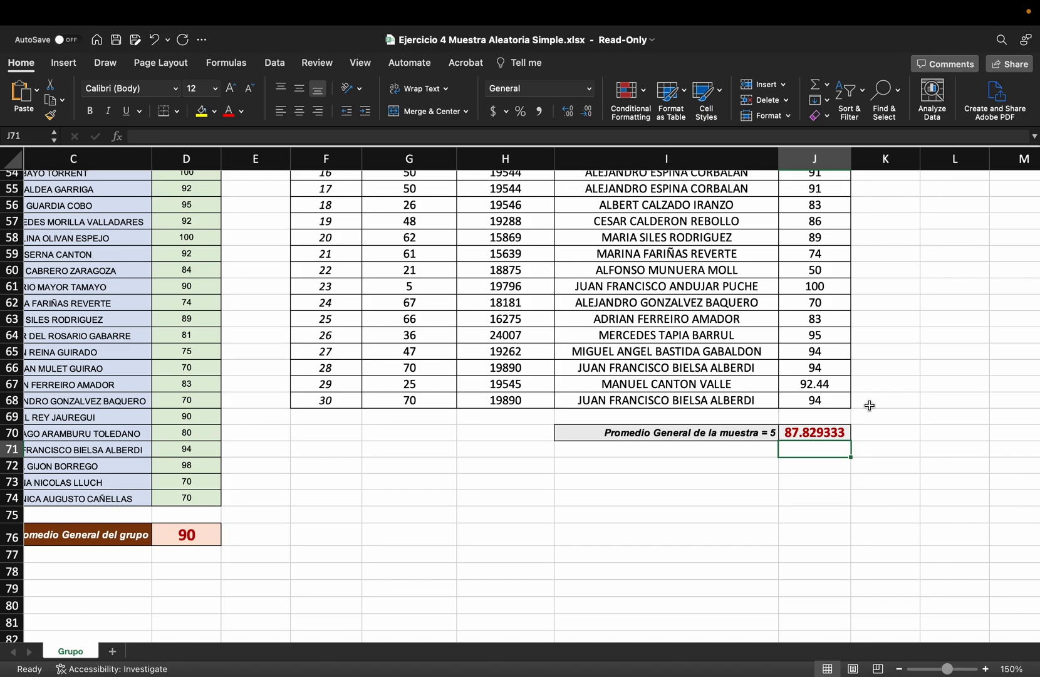
Review the three sample tables and their averages against the full student list and the group average in D76
{"action": "scroll", "coordinate": [797, 383], "scroll_direction": "up", "scroll_amount": 6}
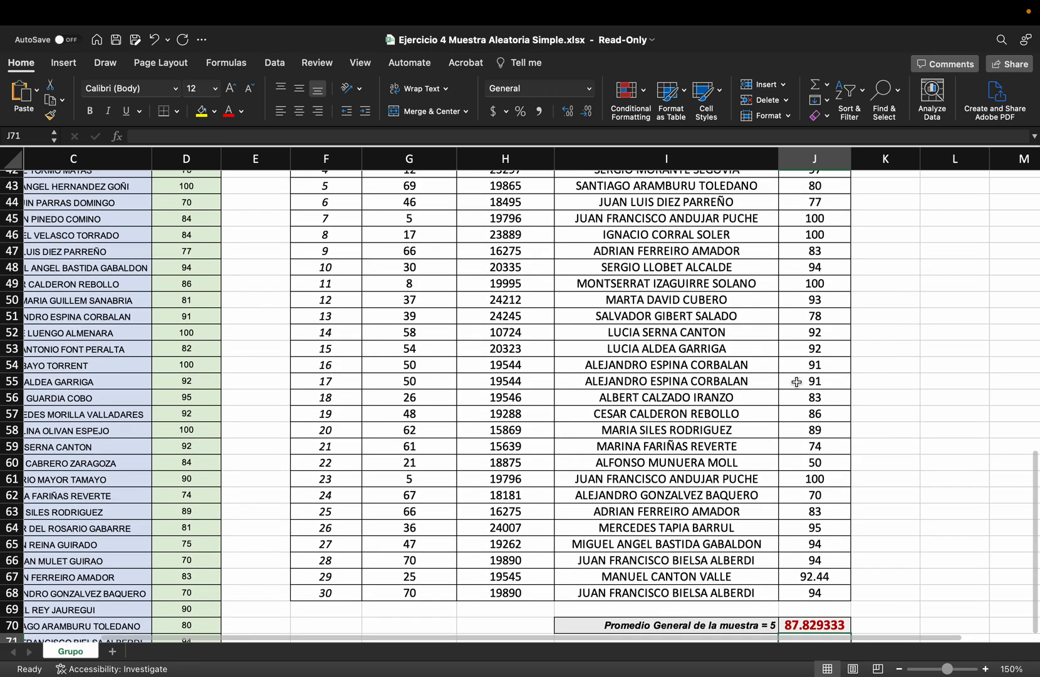
{"action": "scroll", "coordinate": [797, 382], "scroll_direction": "up", "scroll_amount": 8}
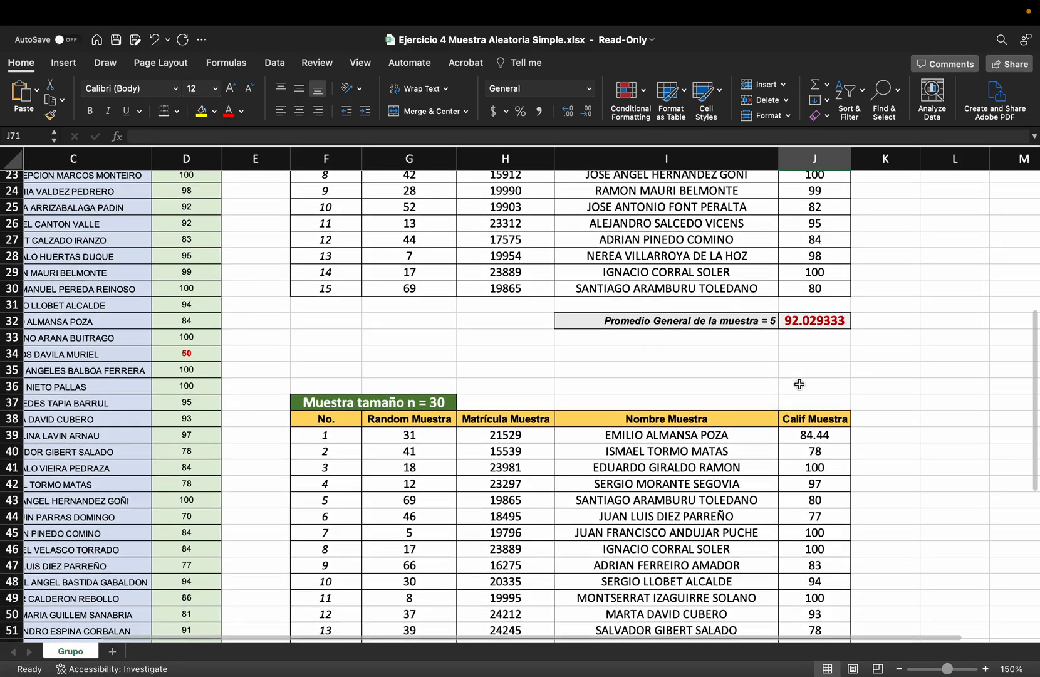
{"action": "scroll", "coordinate": [800, 384], "scroll_direction": "up", "scroll_amount": 5}
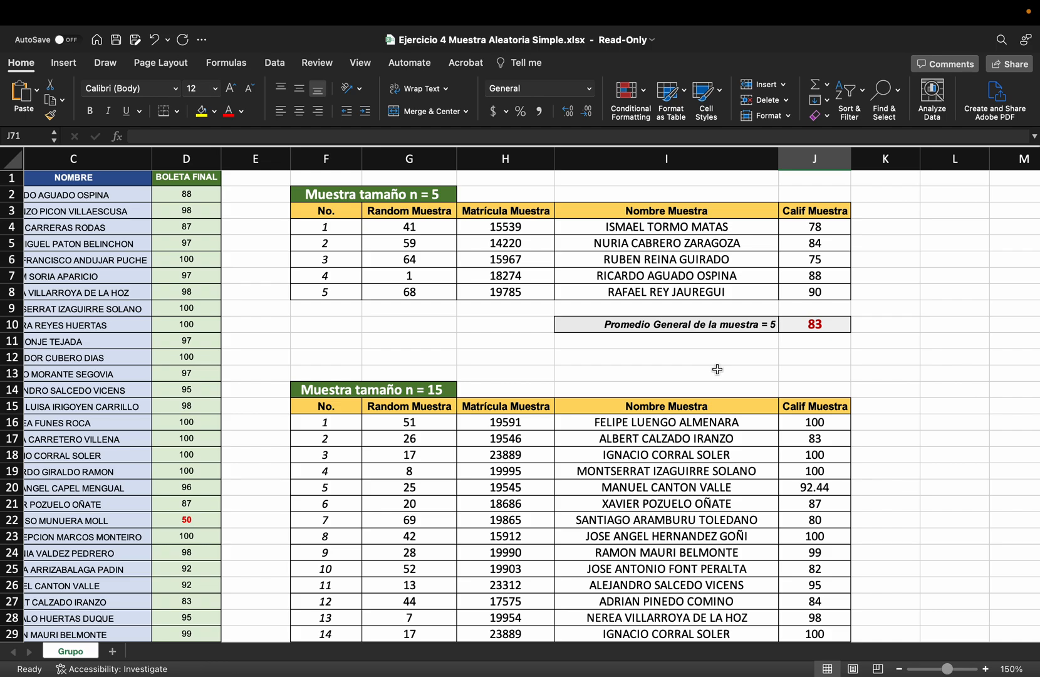
{"action": "scroll", "coordinate": [376, 269], "scroll_direction": "left", "scroll_amount": 3}
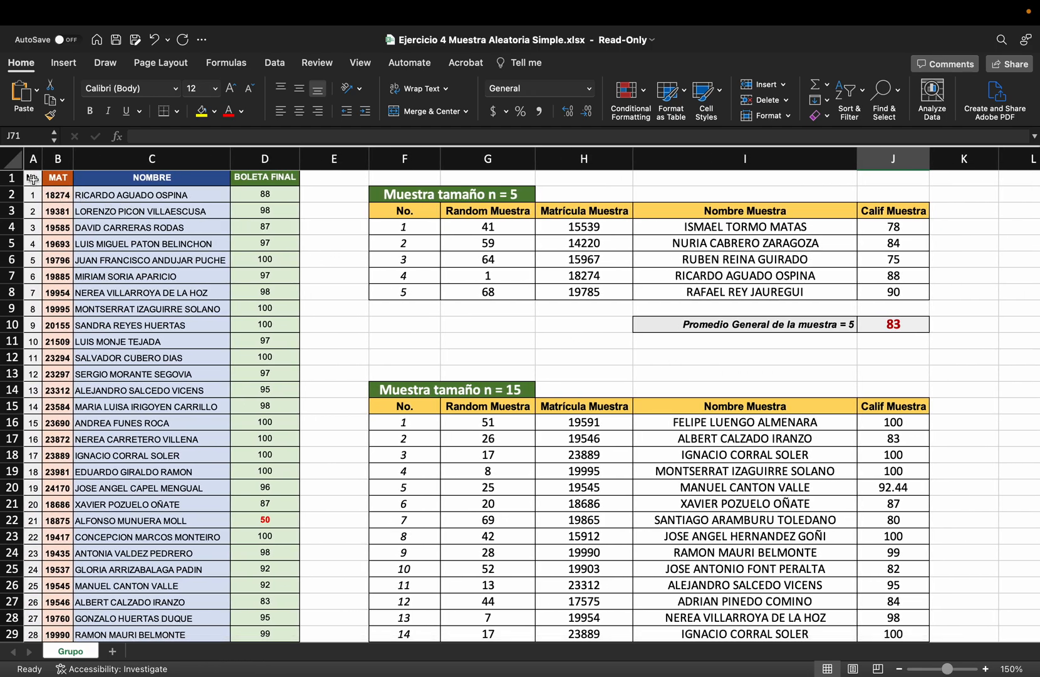
{"action": "scroll", "coordinate": [172, 286], "scroll_direction": "down", "scroll_amount": 20}
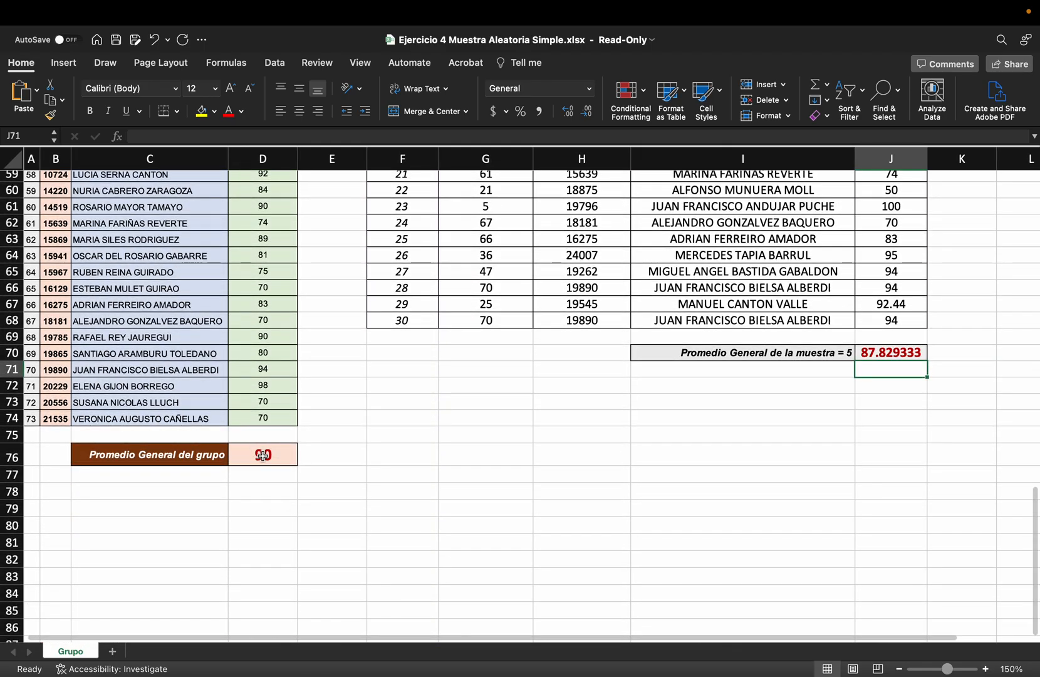
{"action": "left_click", "coordinate": [262, 455]}
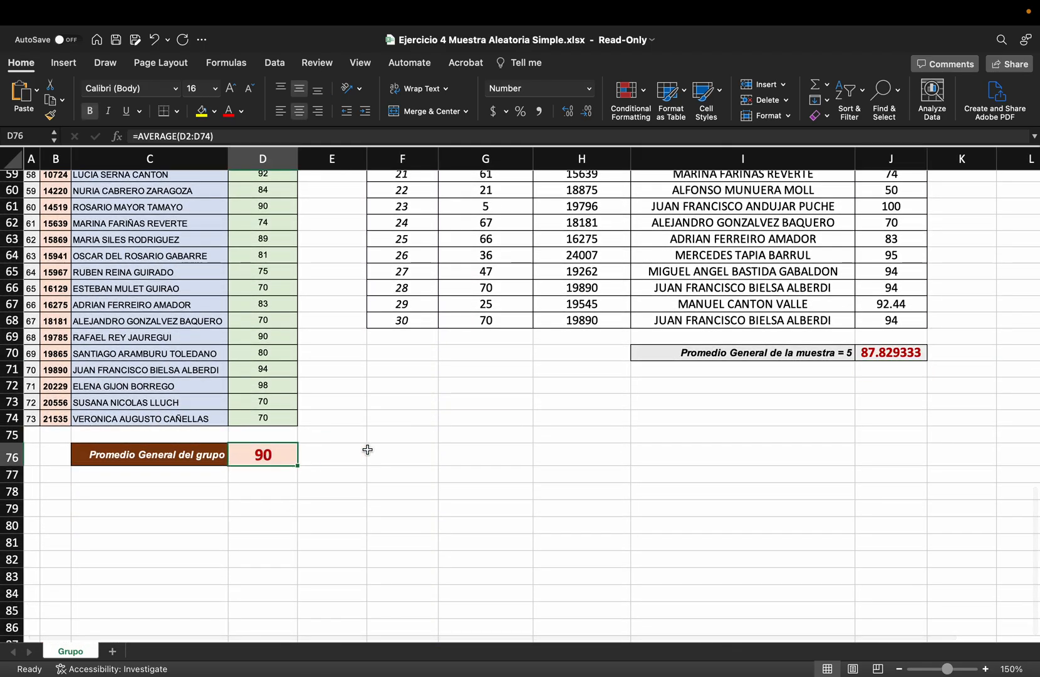
{"action": "left_click", "coordinate": [485, 418]}
{"action": "scroll", "coordinate": [627, 420], "scroll_direction": "up", "scroll_amount": 5}
{"action": "scroll", "coordinate": [678, 421], "scroll_direction": "up", "scroll_amount": 18}
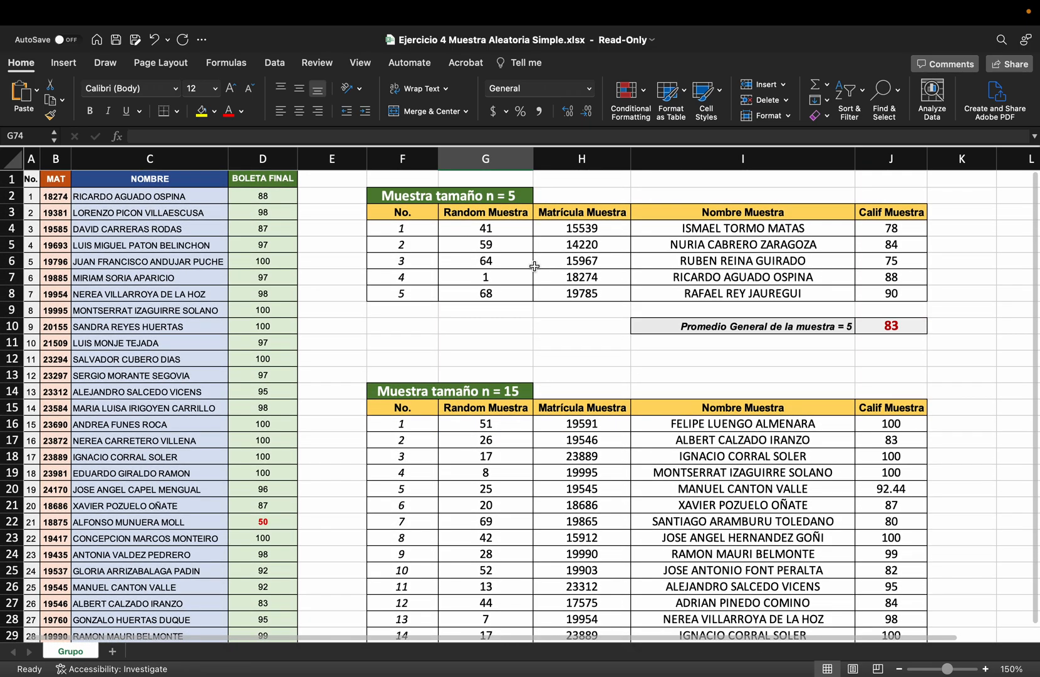
Inspect the RANDBETWEEN formula in G4 and the VLOOKUP formula in H4 of the n = 5 table, leaving both without edits
{"action": "left_click", "coordinate": [511, 226]}
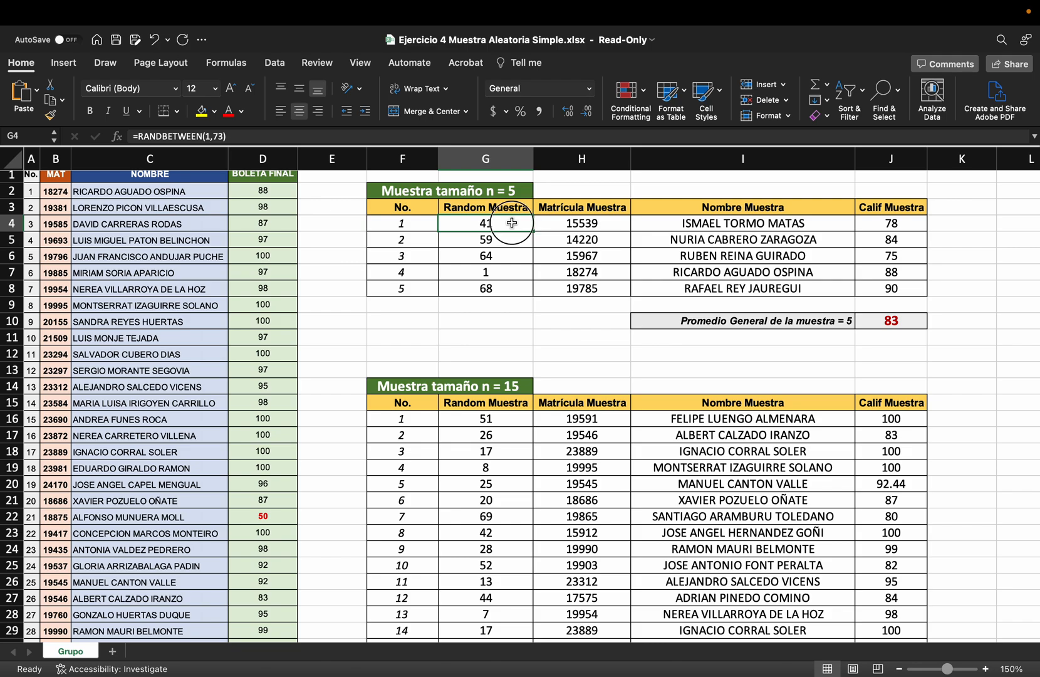
{"action": "double_click", "coordinate": [512, 223]}
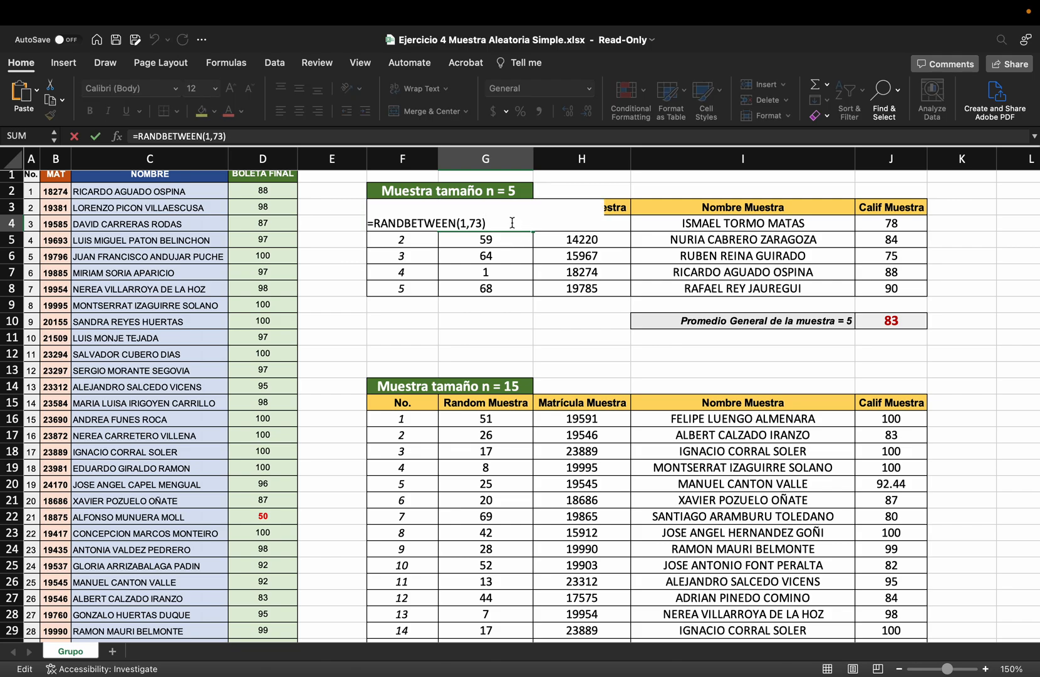
{"action": "key", "text": "Escape"}
{"action": "double_click", "coordinate": [583, 228]}
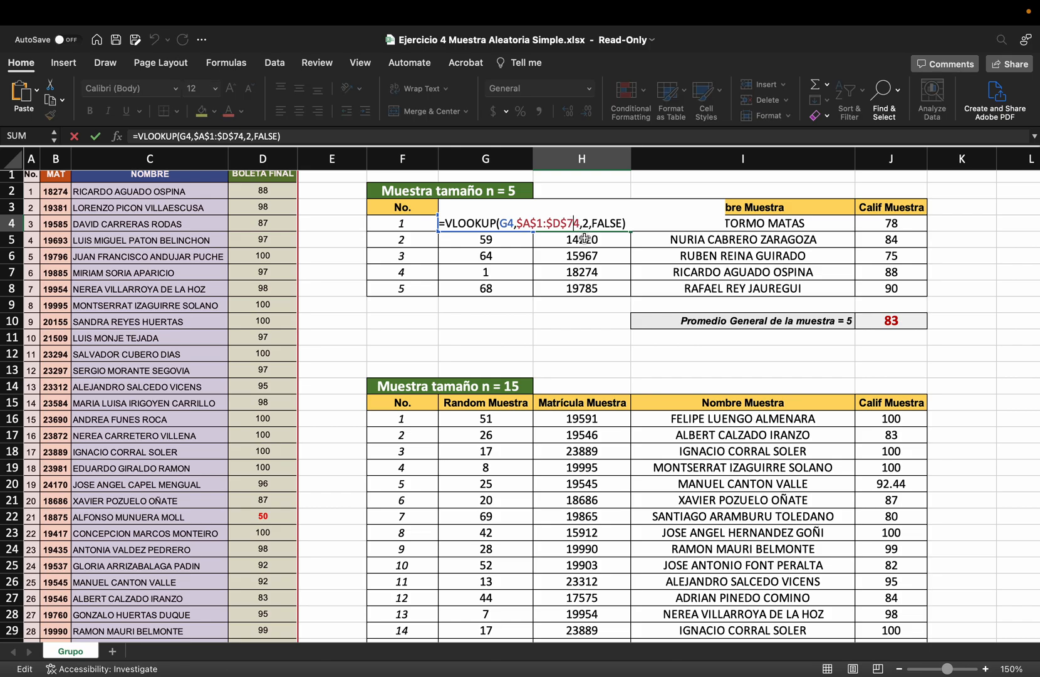
{"action": "scroll", "coordinate": [594, 276], "scroll_direction": "up", "scroll_amount": 1}
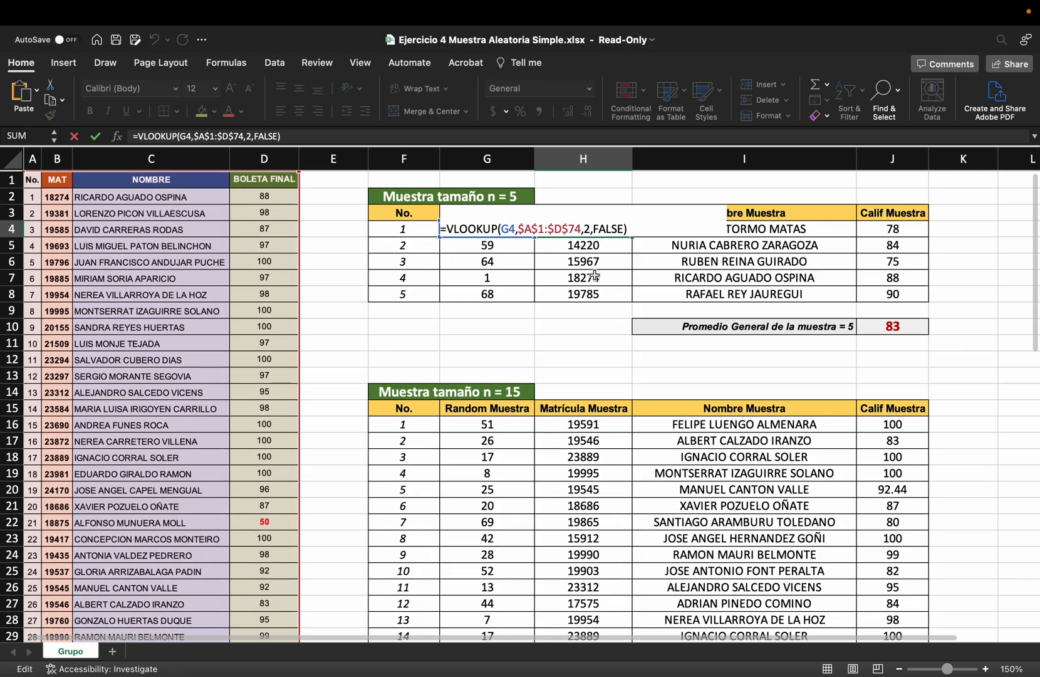
{"action": "key", "text": "Escape"}
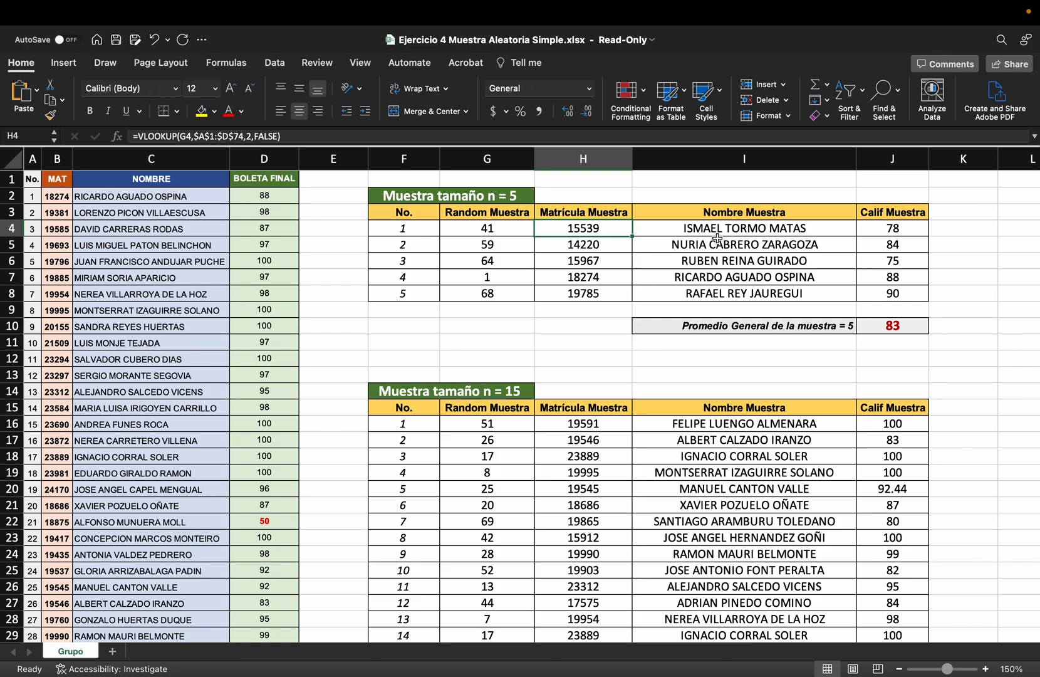
{"action": "double_click", "coordinate": [609, 228]}
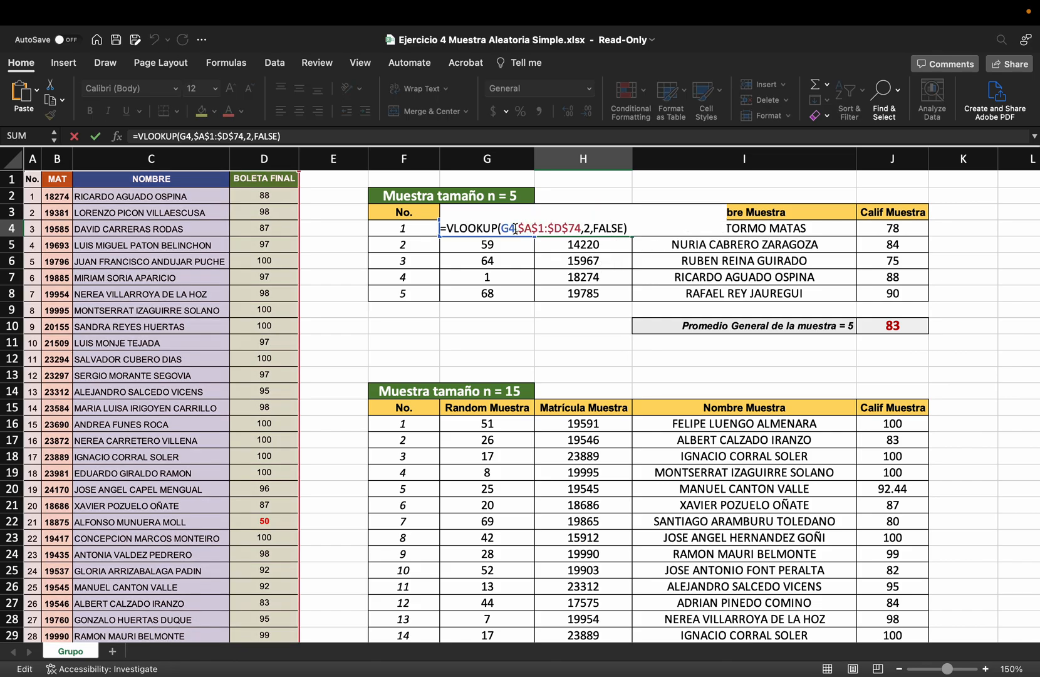
{"action": "key", "text": "Escape"}
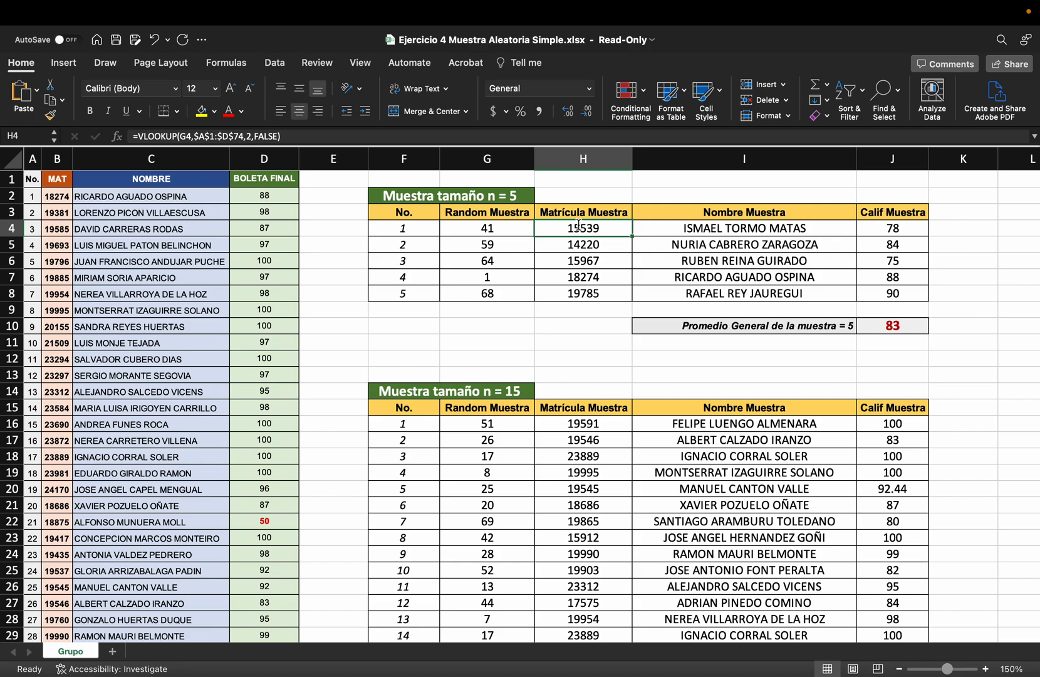